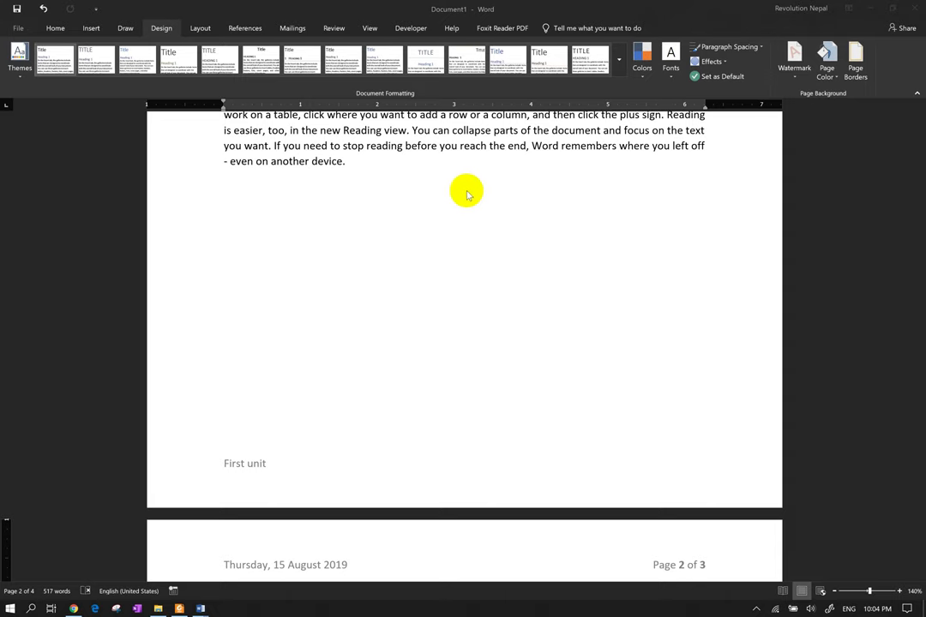
Apply the Title style to 'Reading is easier,' and split the paragraph before 'too'
scroll(453, 257, up, 3)
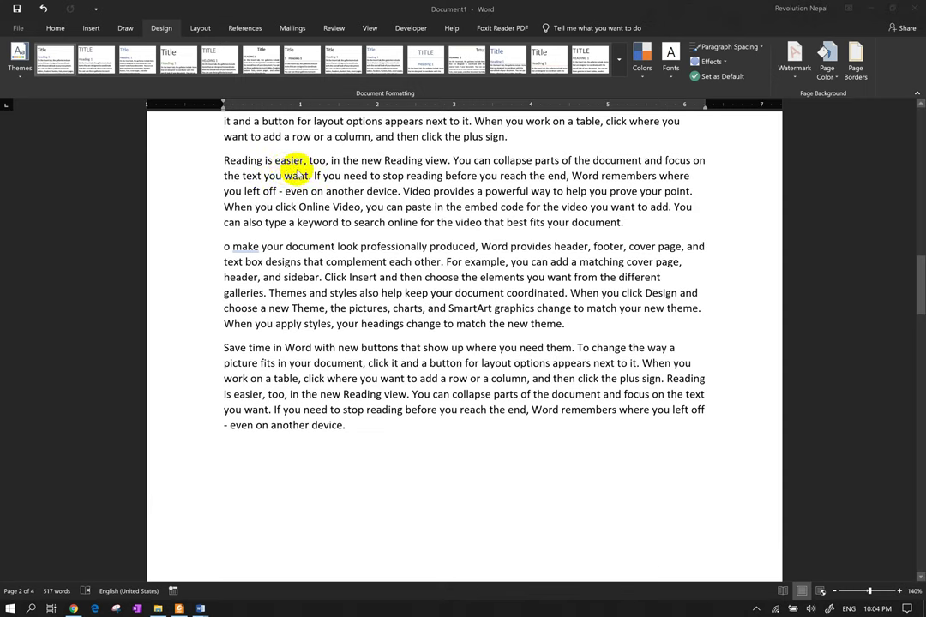
click(53, 27)
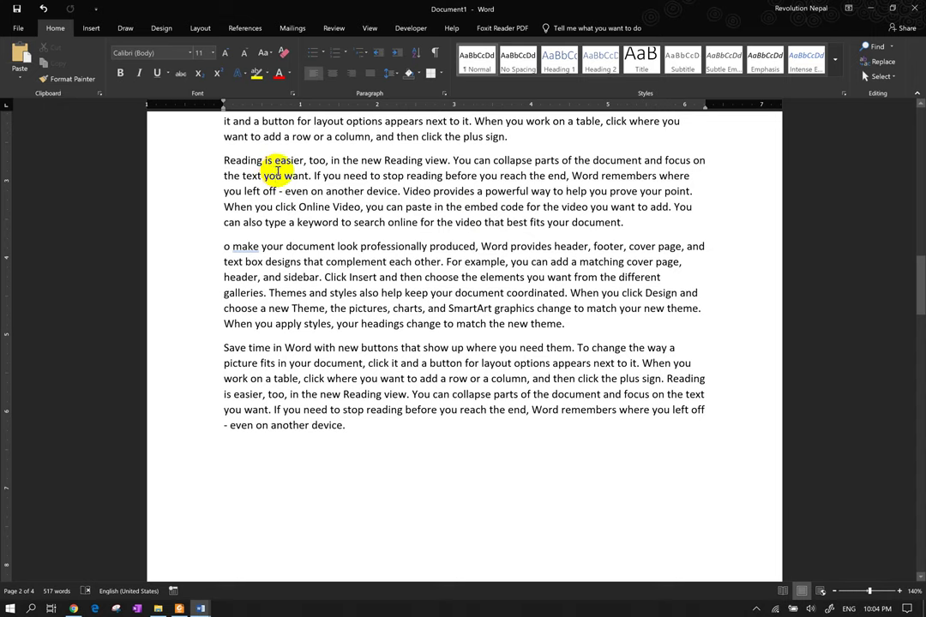
mouse_move(224, 163)
mouse_down()
mouse_move(306, 174)
mouse_move(308, 161)
mouse_up()
click(477, 68)
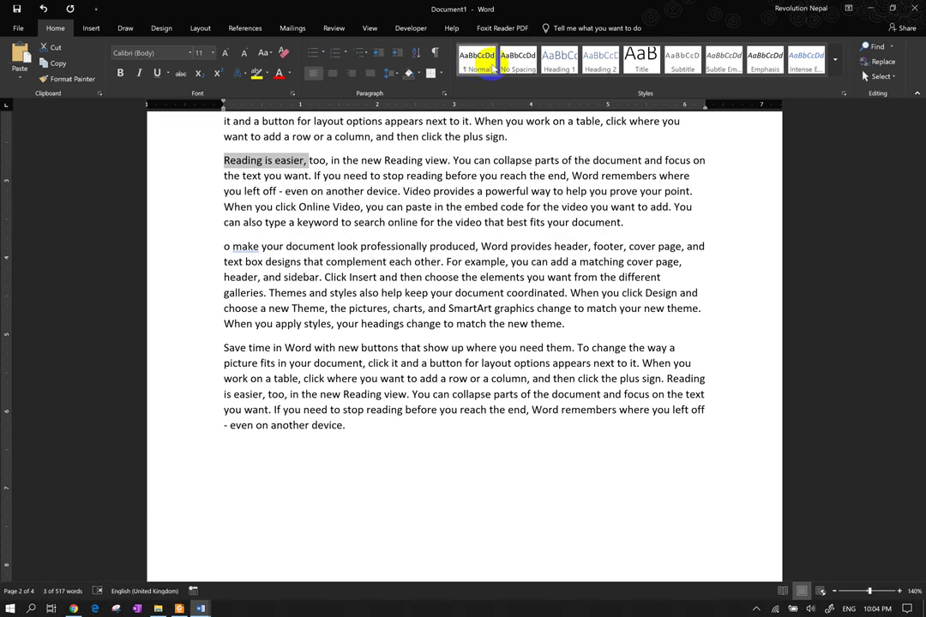
click(645, 65)
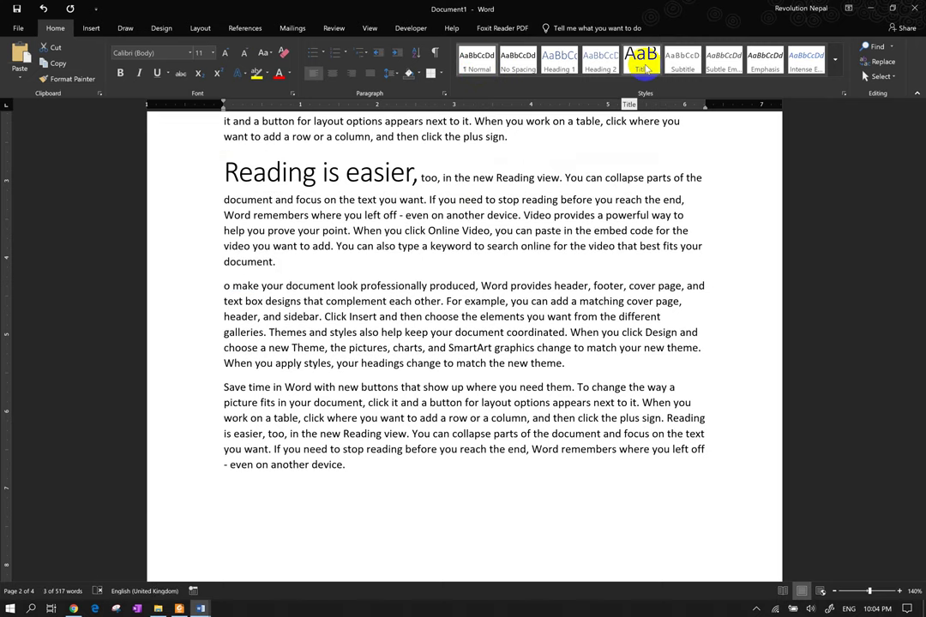
click(603, 65)
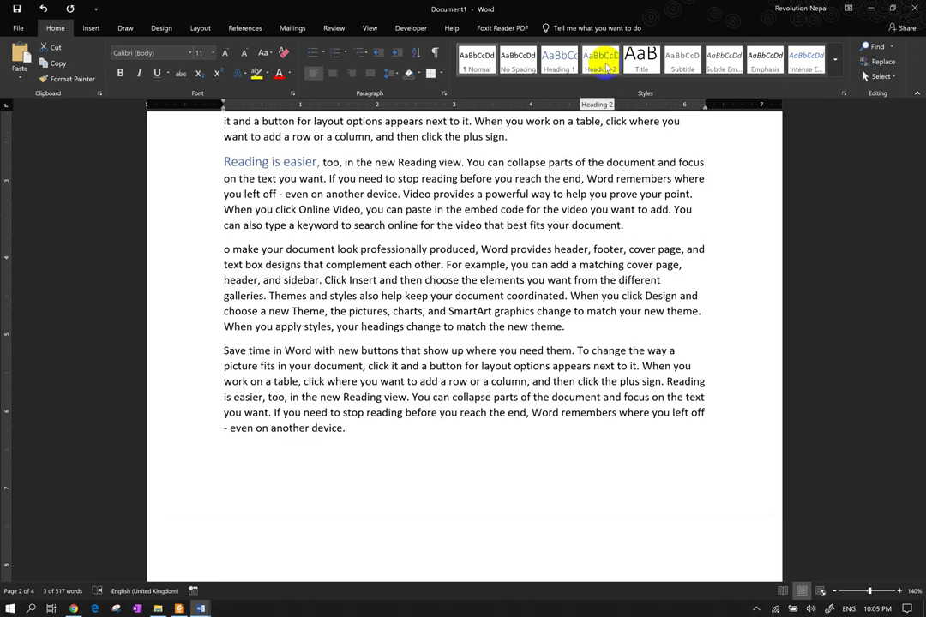
click(641, 59)
click(422, 177)
key(Return)
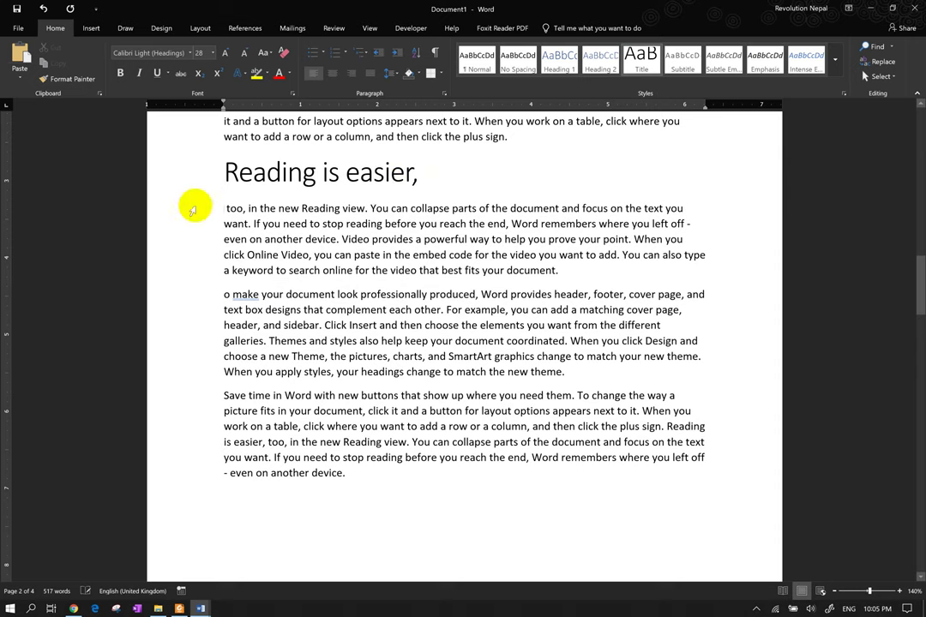
Set 'too, in the new Reading view' in the Quote style, then reselect the 'Reading is easier,' heading
drag(226, 208, 366, 209)
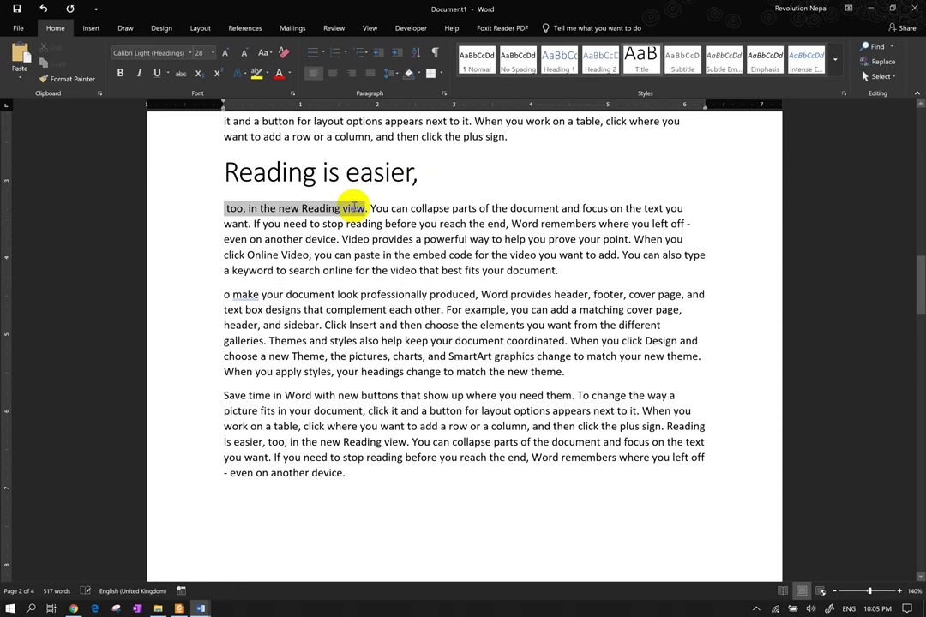
click(597, 67)
click(575, 67)
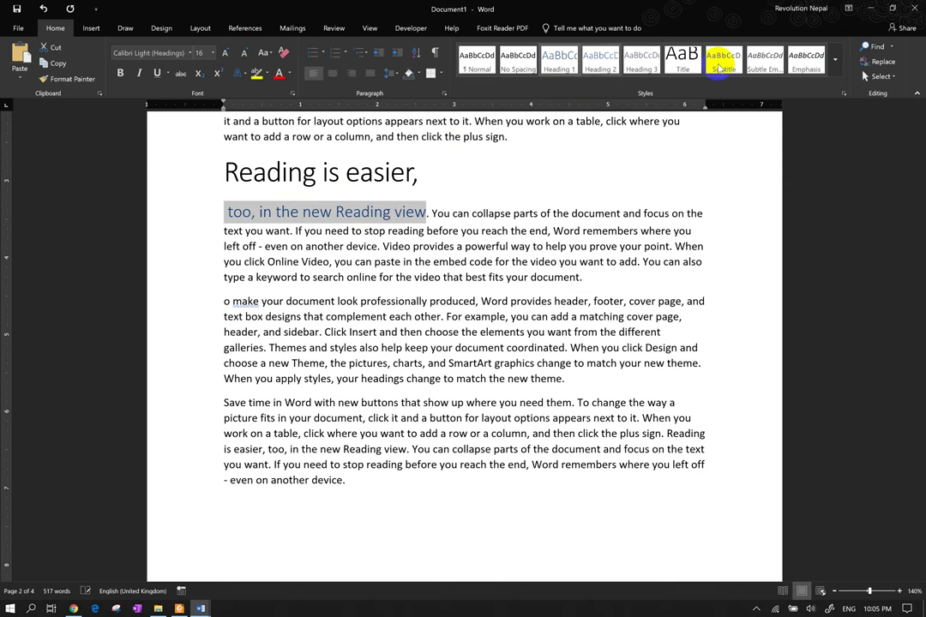
click(833, 67)
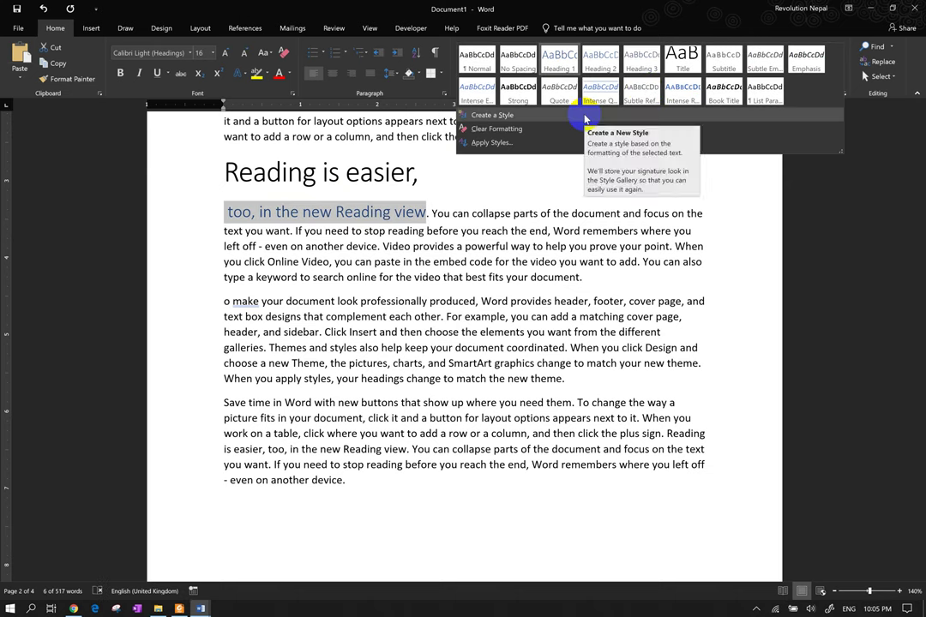
click(558, 100)
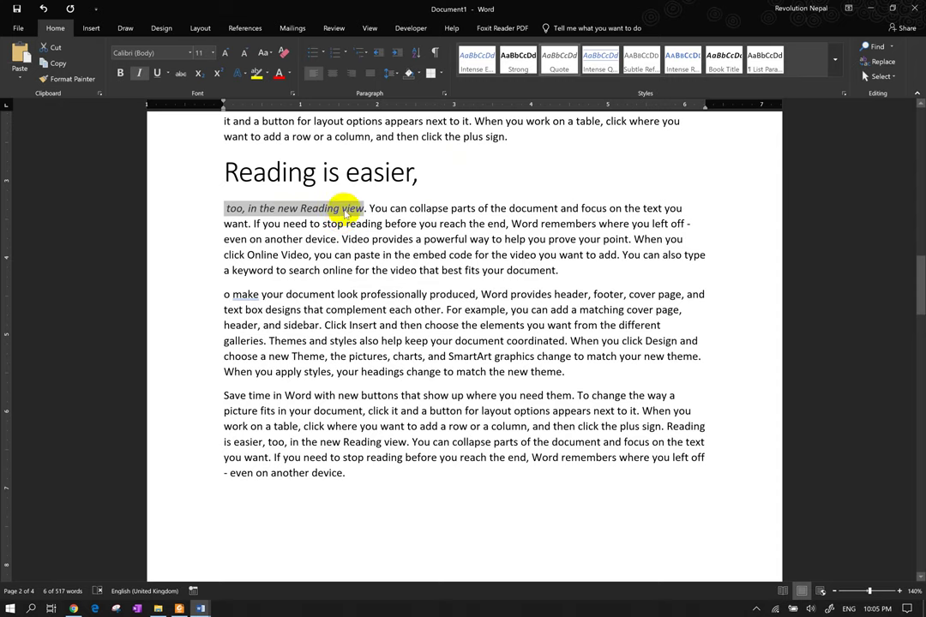
click(422, 172)
click(213, 174)
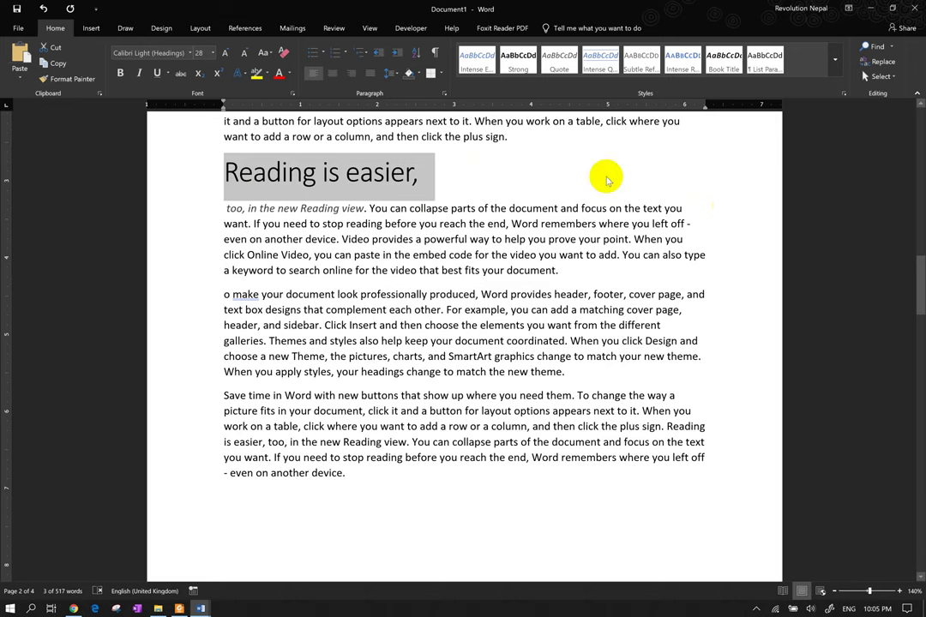
Apply the first Outer shadow preset to the 'Reading is easier,' heading
click(240, 73)
click(206, 166)
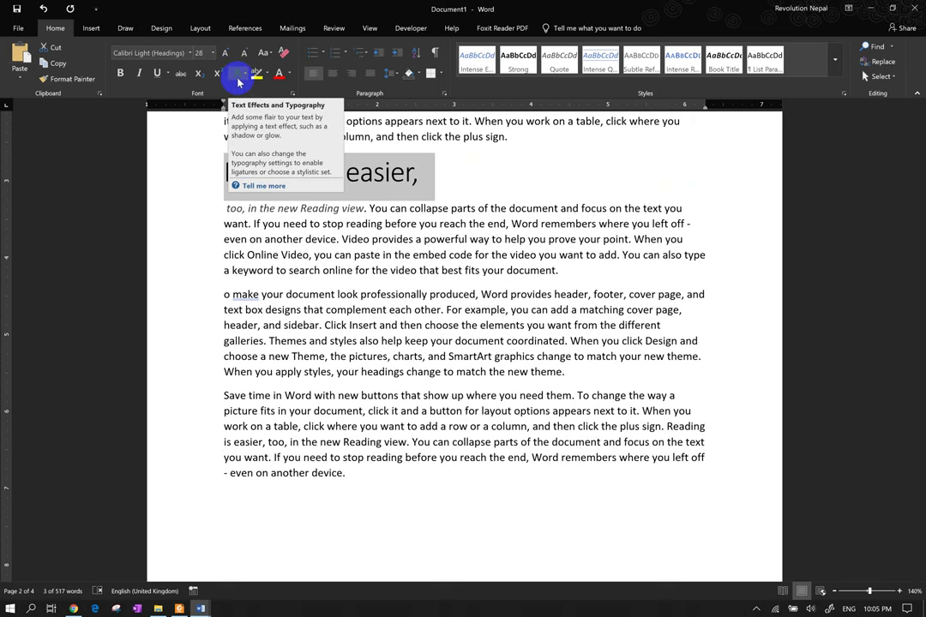
click(240, 76)
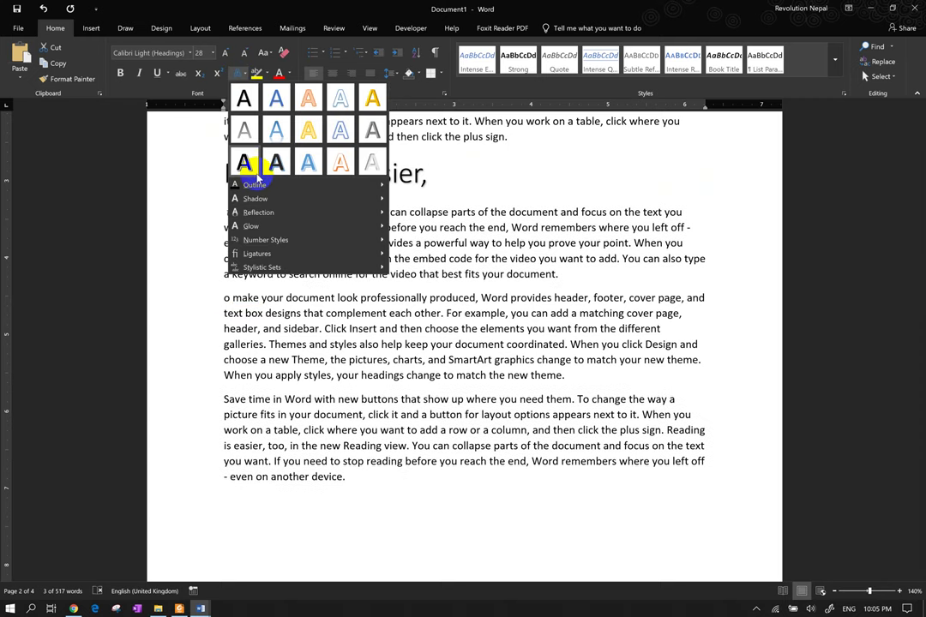
mouse_move(257, 184)
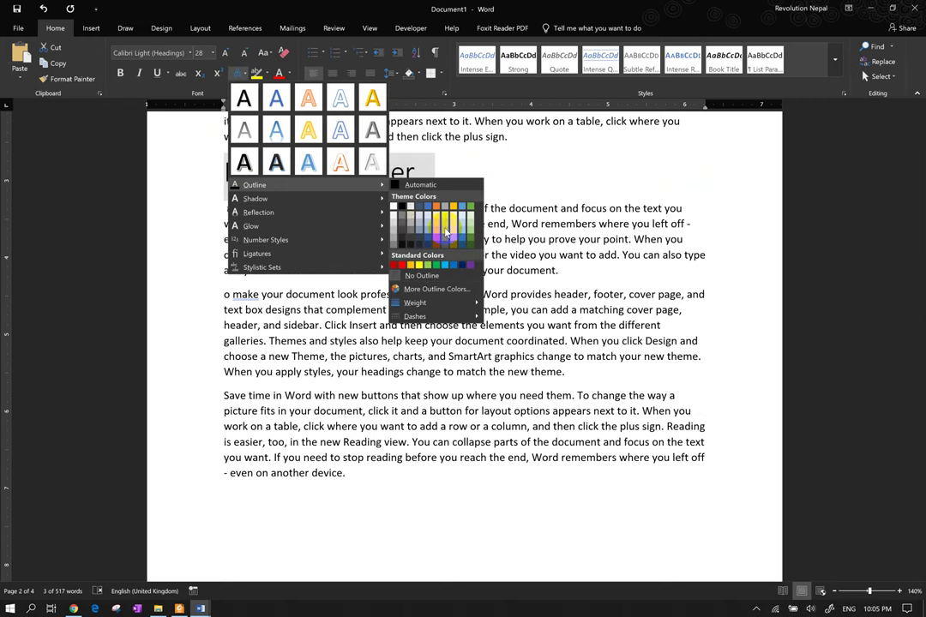
click(348, 226)
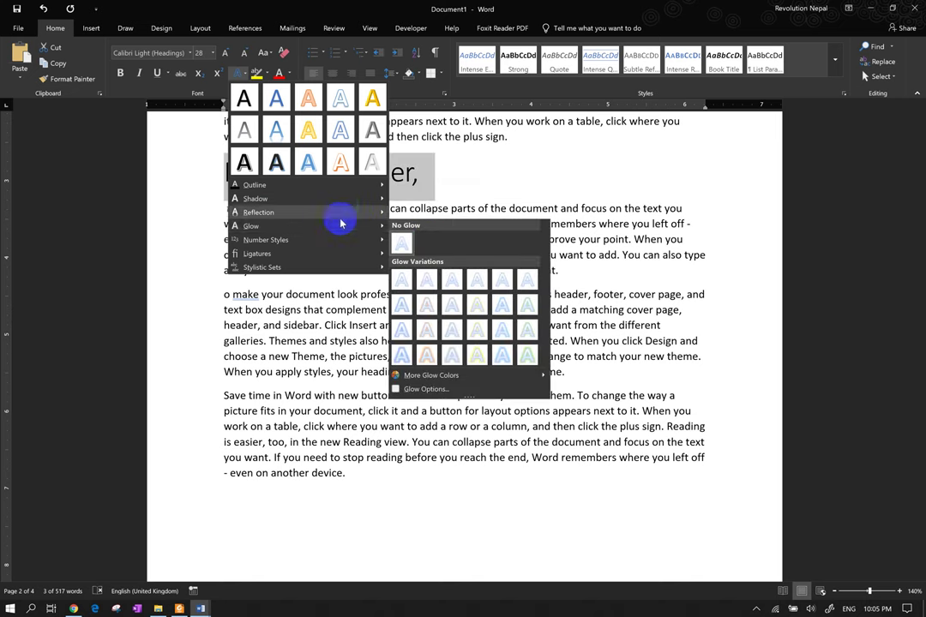
click(337, 201)
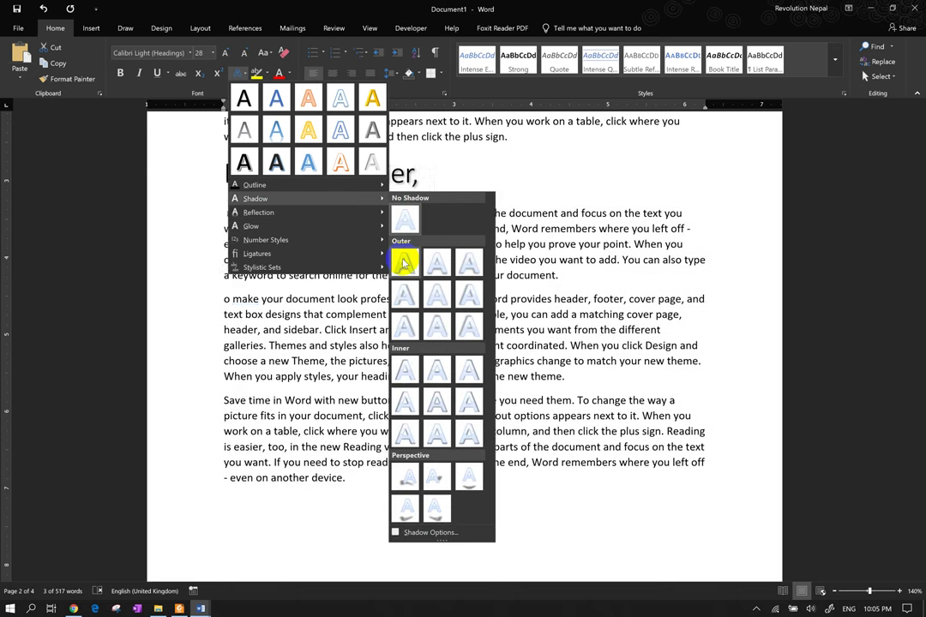
click(406, 262)
click(329, 175)
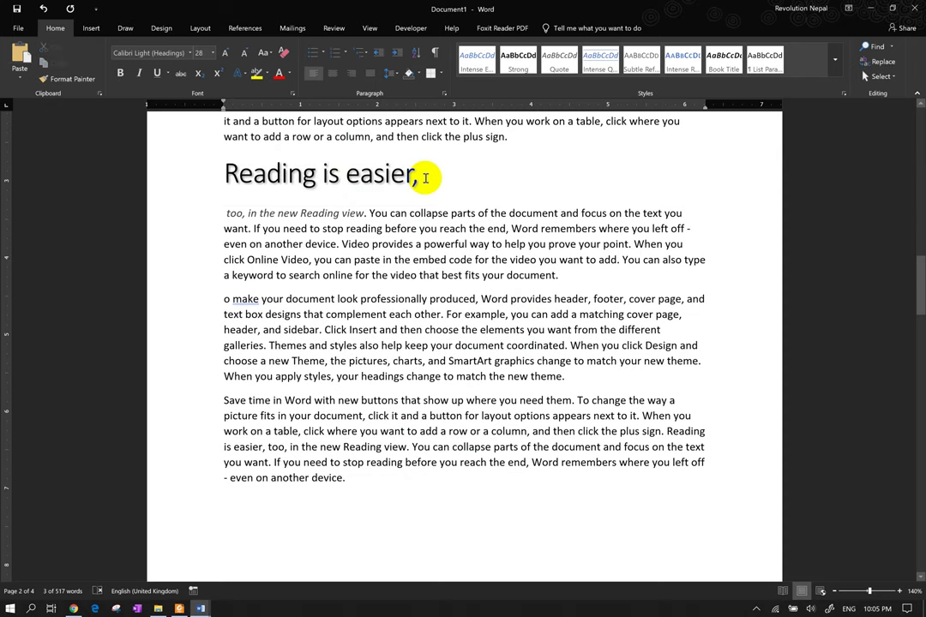
Select all document text with Ctrl+A and display the Design theme Colors list
triple_click(390, 174)
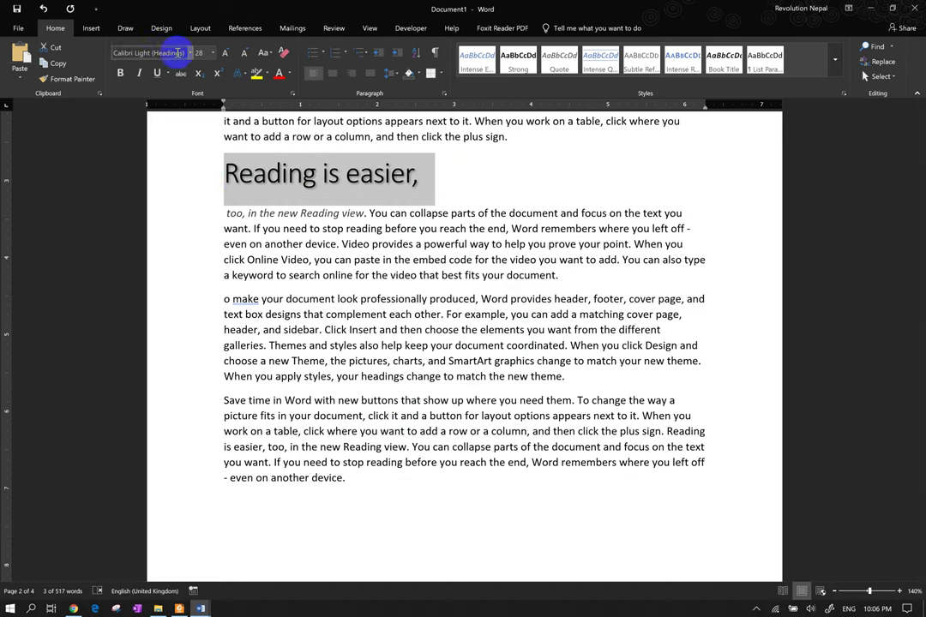
click(163, 28)
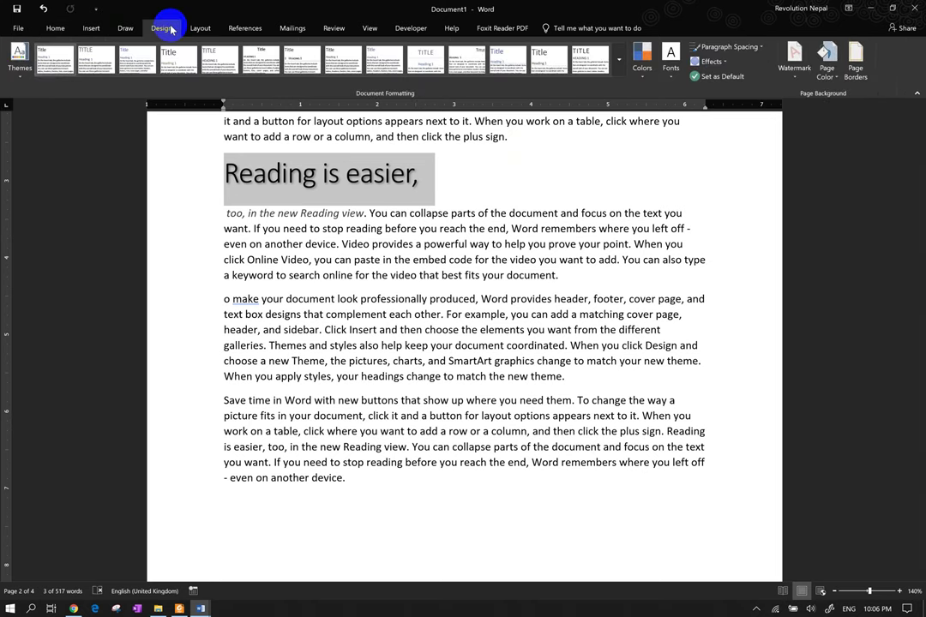
click(424, 178)
scroll(440, 213, up, 3)
scroll(403, 227, up, 2)
key(ctrl+a)
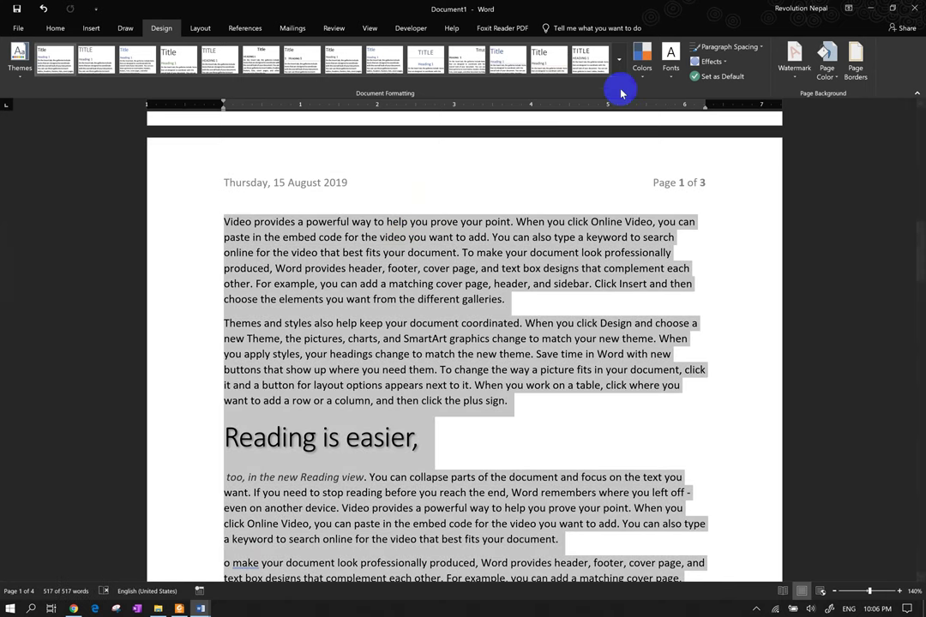
click(642, 69)
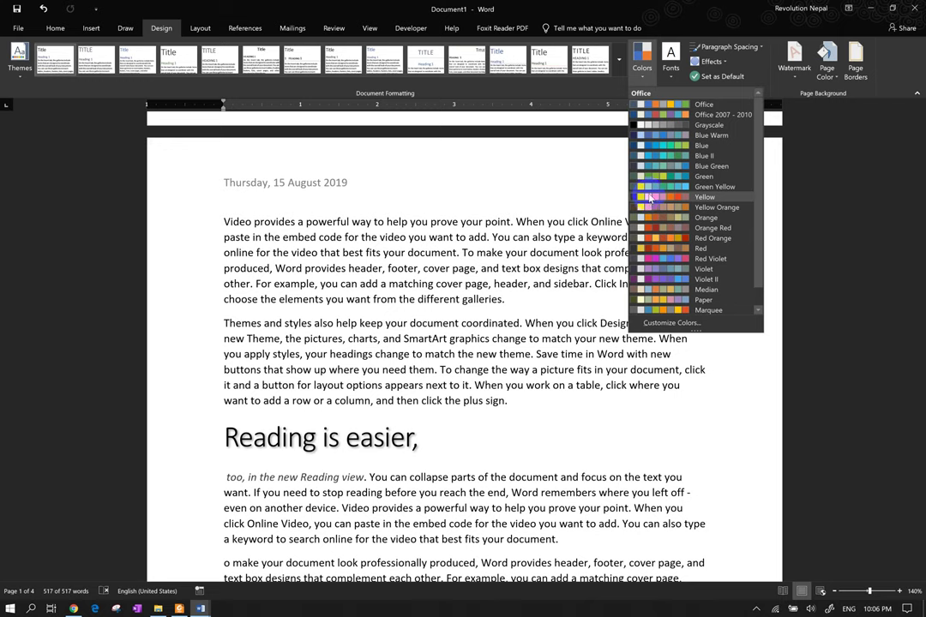
Save new theme colours 'Custom 1' with Accent 5 set to red
click(690, 328)
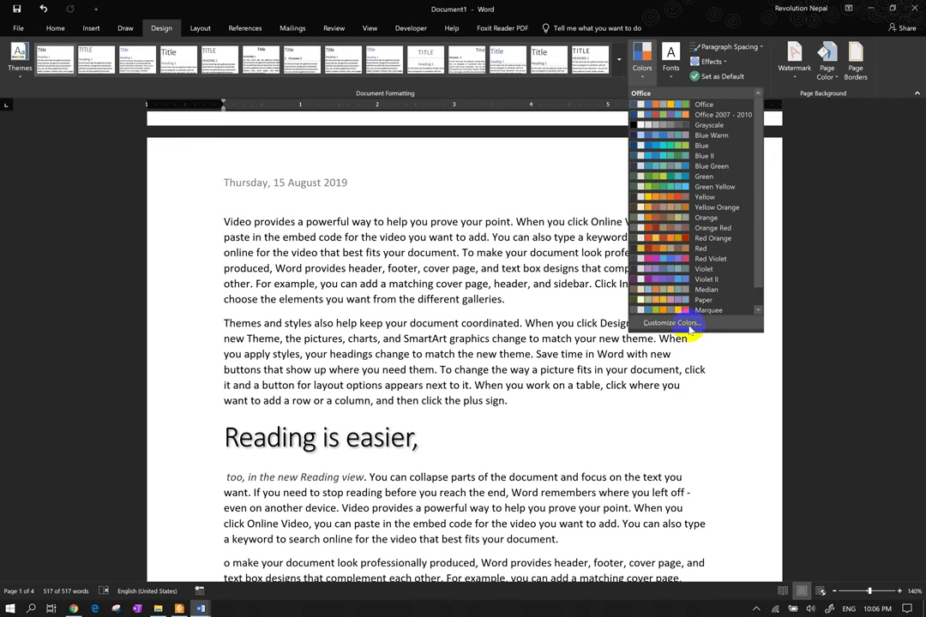
click(690, 327)
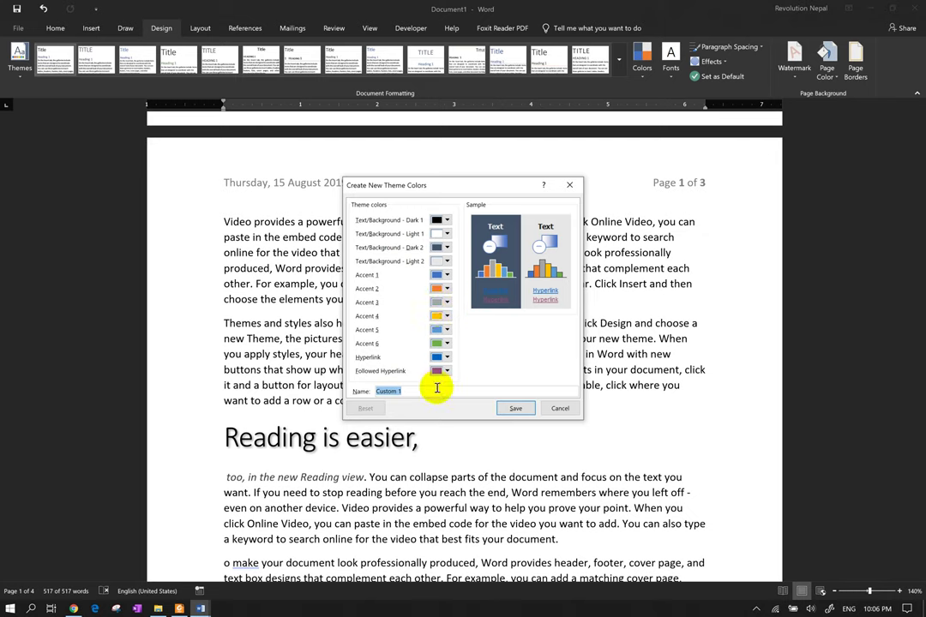
click(446, 328)
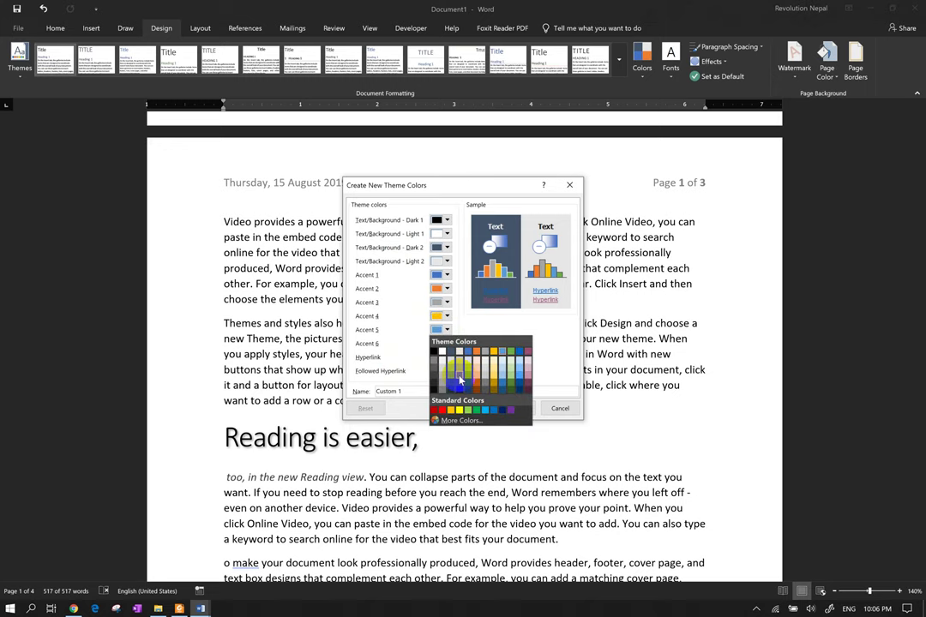
click(441, 410)
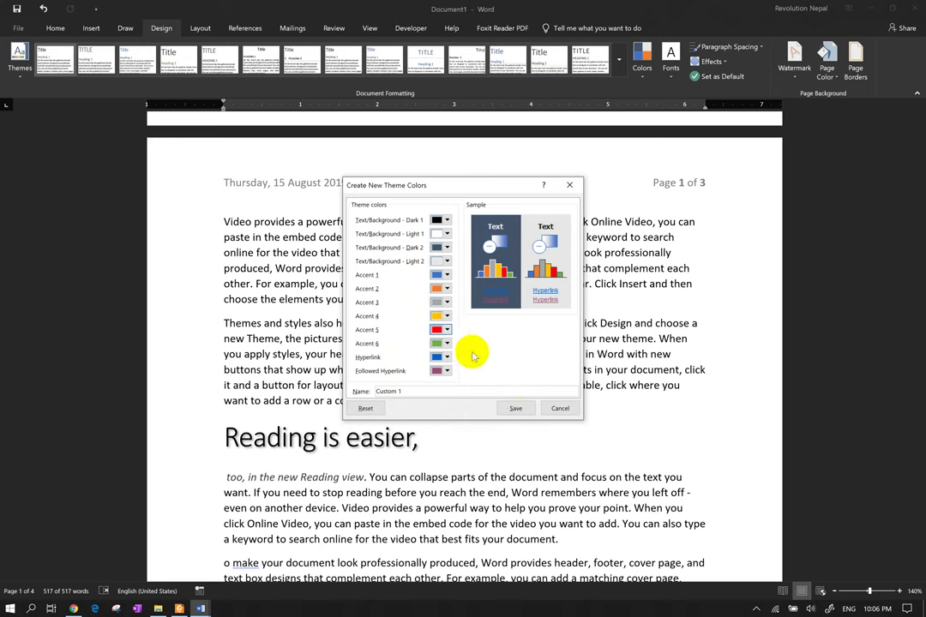
click(515, 407)
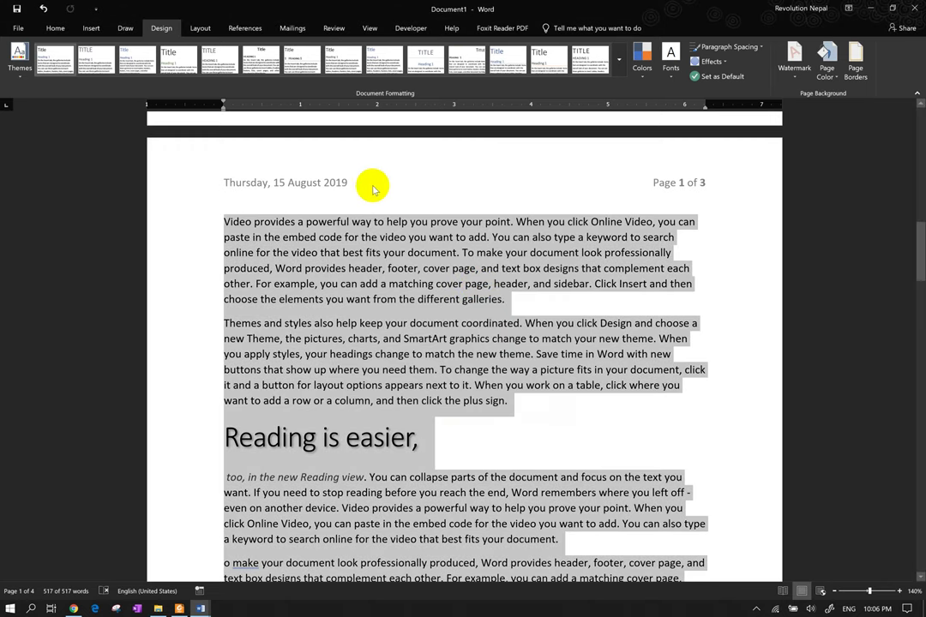
Apply the Arial theme font set from the Design Fonts list
click(676, 67)
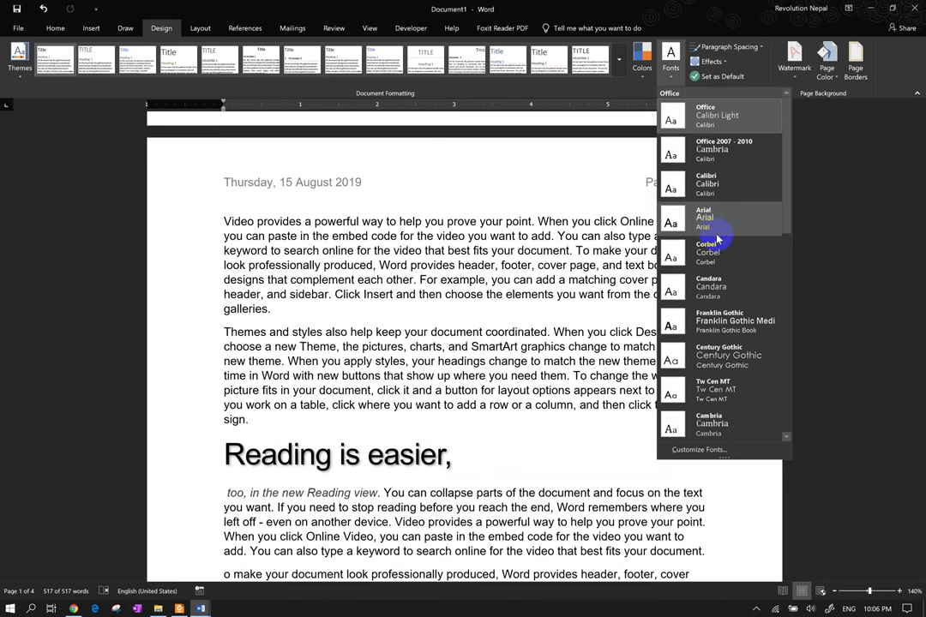
click(717, 230)
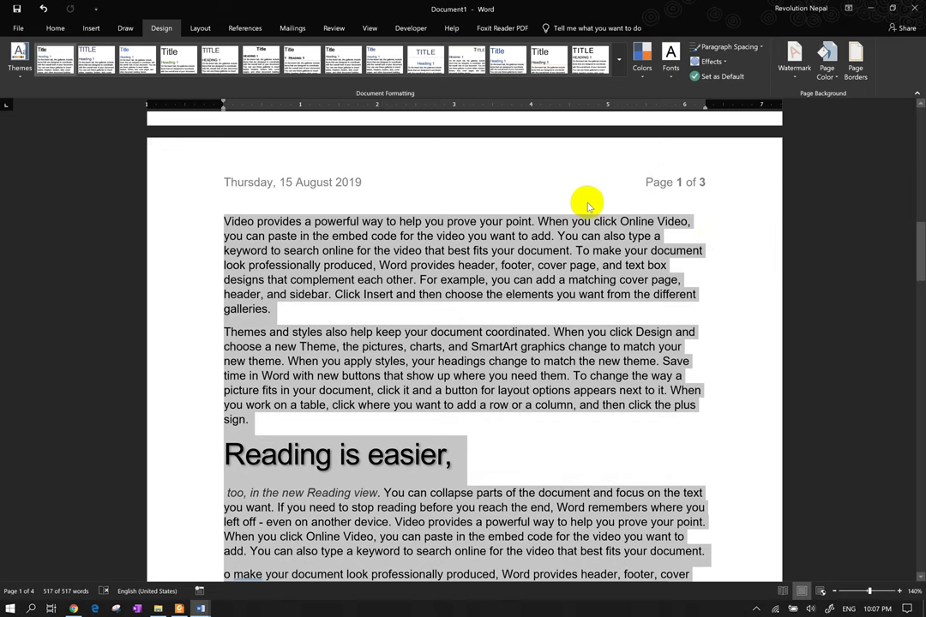
Set the selected text's font to Alef using the right-click mini toolbar
right_click(533, 238)
key(Escape)
right_click(550, 235)
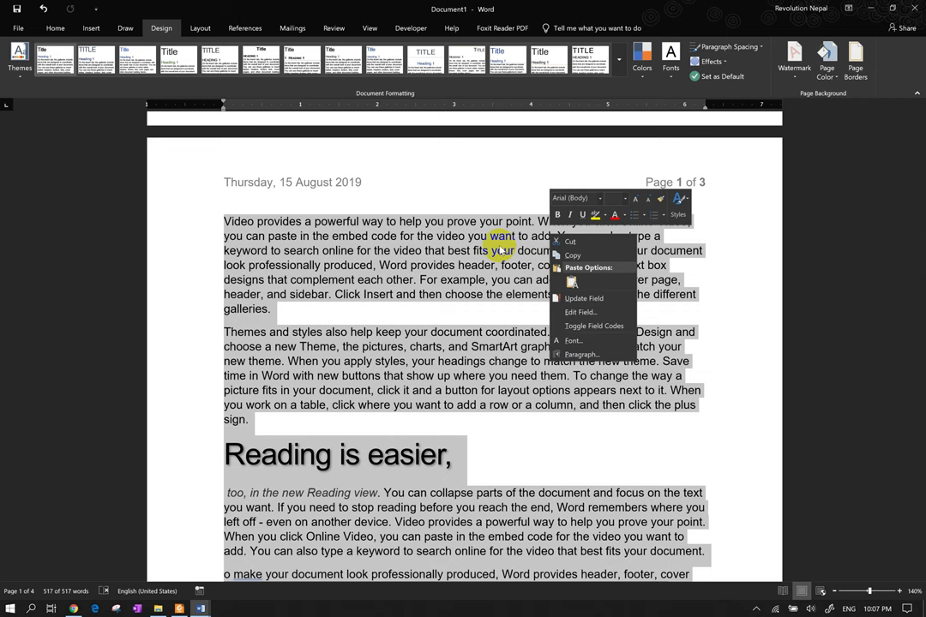
click(601, 201)
click(601, 201)
click(588, 324)
Make the text bold and italic with yellow highlight, leaving it without underline
click(559, 213)
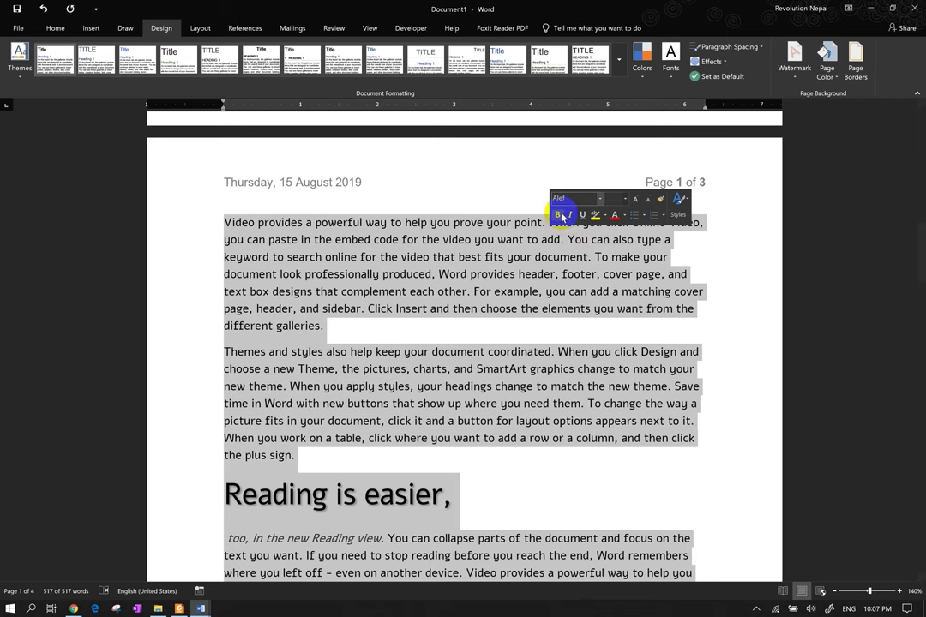
click(571, 216)
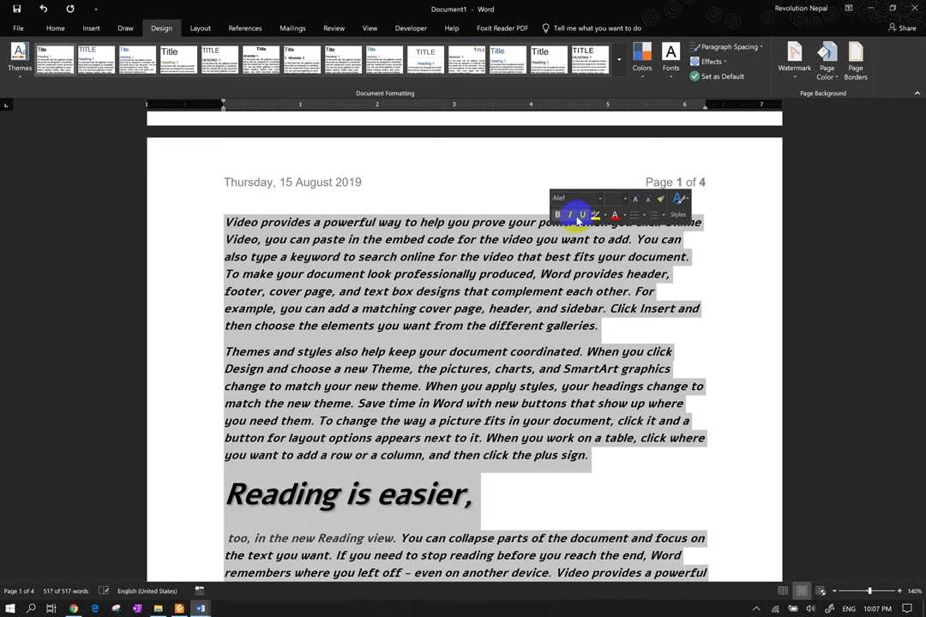
click(583, 215)
click(584, 215)
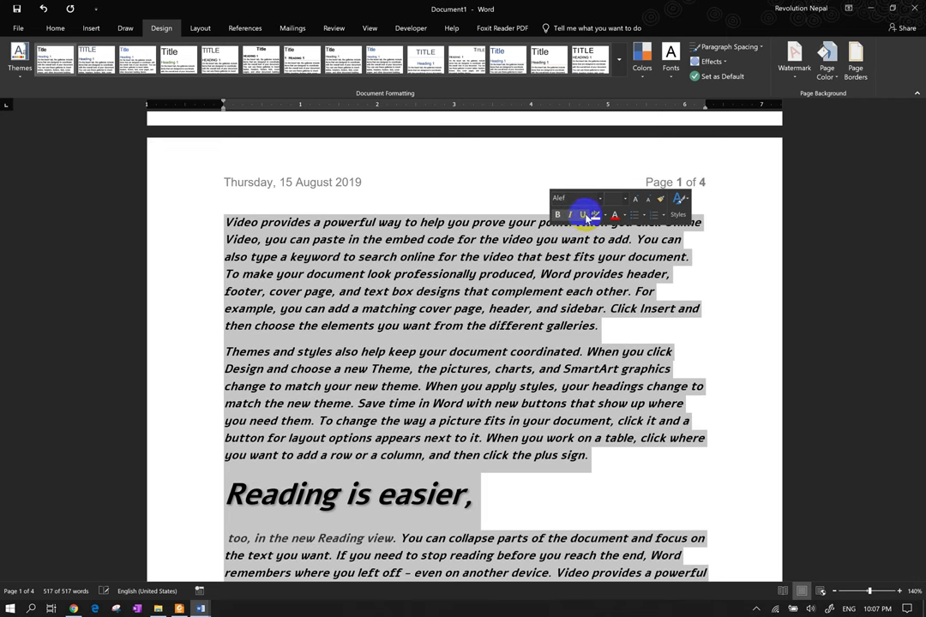
click(594, 215)
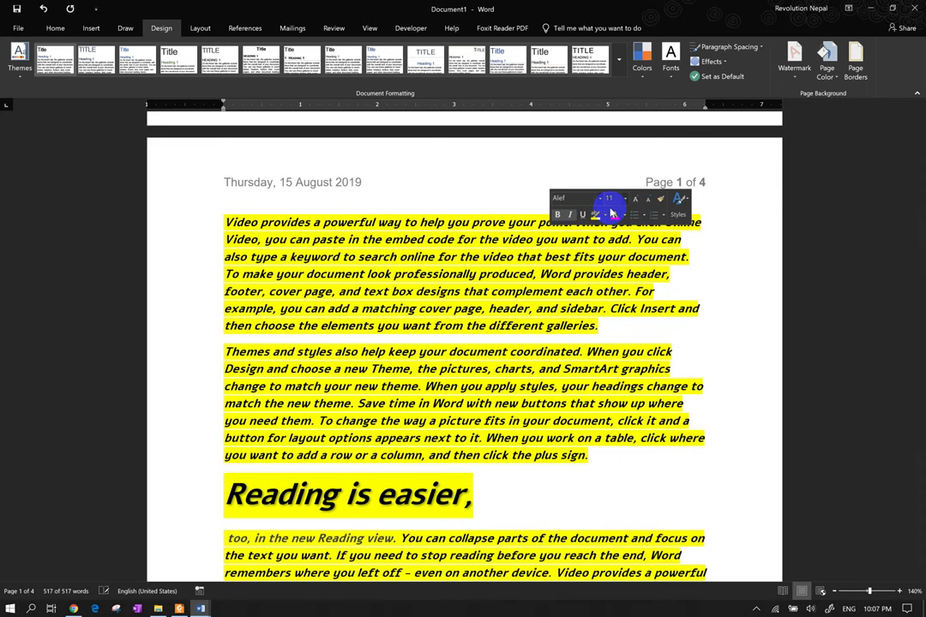
Scroll through the pages to inspect the blank third page
scroll(614, 217, down, 20)
scroll(609, 223, down, 5)
scroll(492, 242, up, 5)
scroll(478, 233, up, 8)
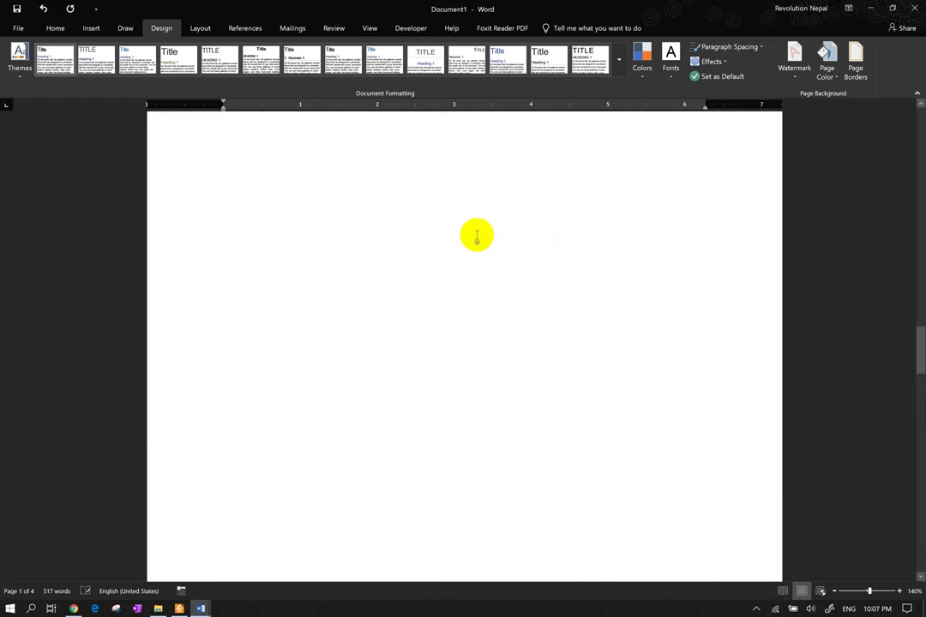
scroll(477, 237, down, 6)
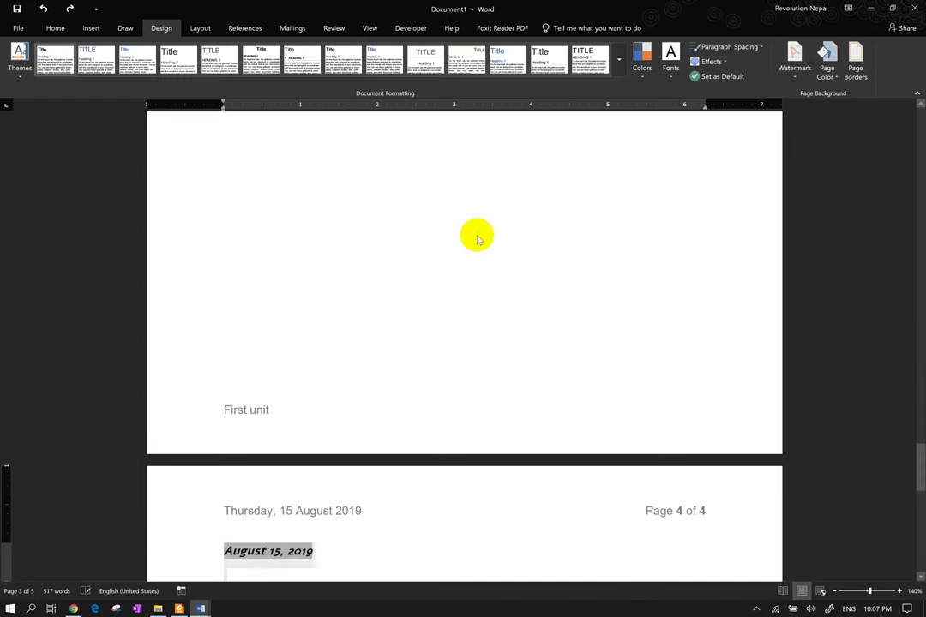
scroll(477, 236, up, 5)
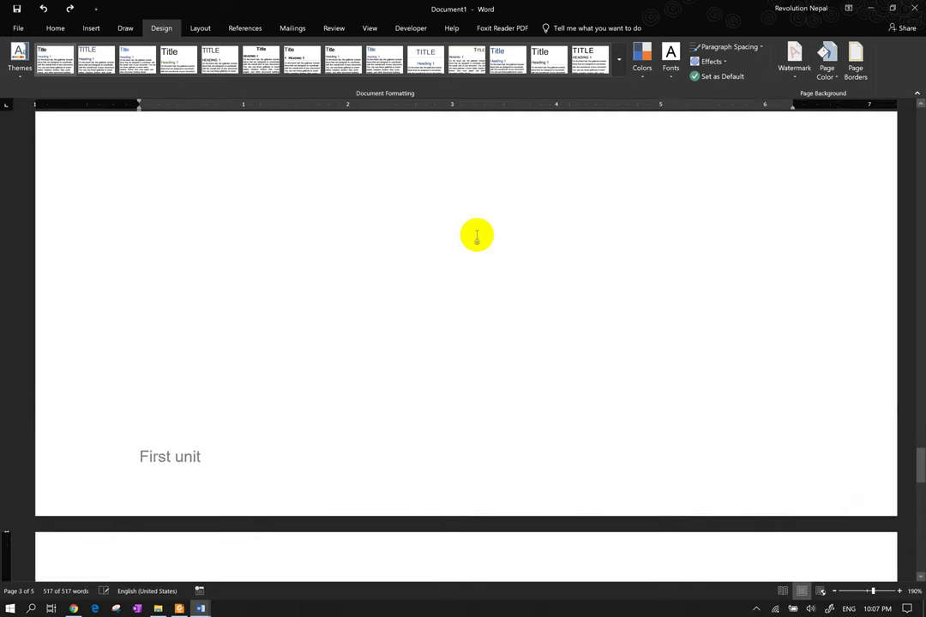
scroll(477, 232, down, 3)
scroll(477, 231, down, 1)
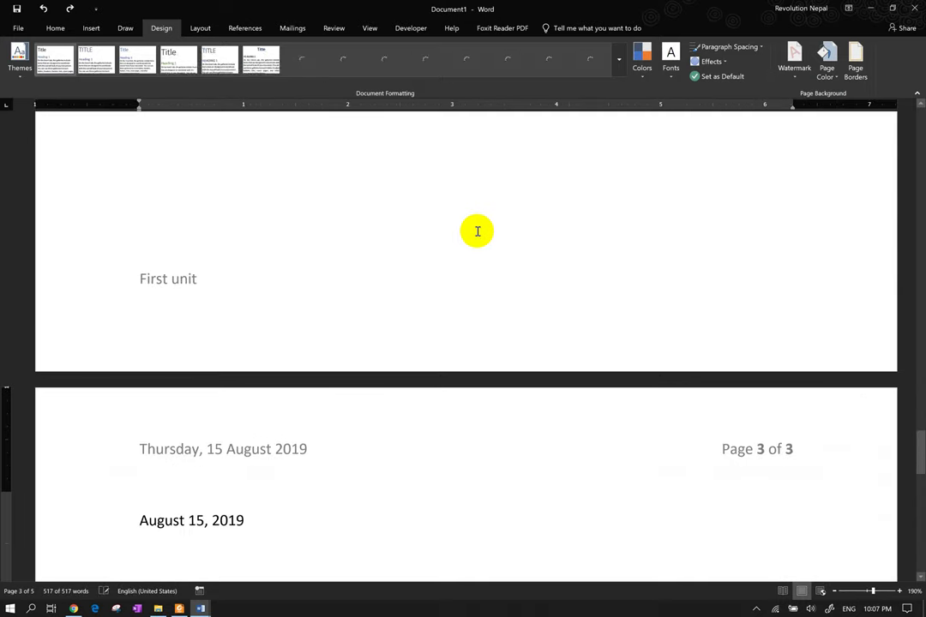
scroll(478, 232, up, 1)
scroll(478, 232, up, 2)
scroll(479, 235, up, 1)
scroll(477, 234, down, 3)
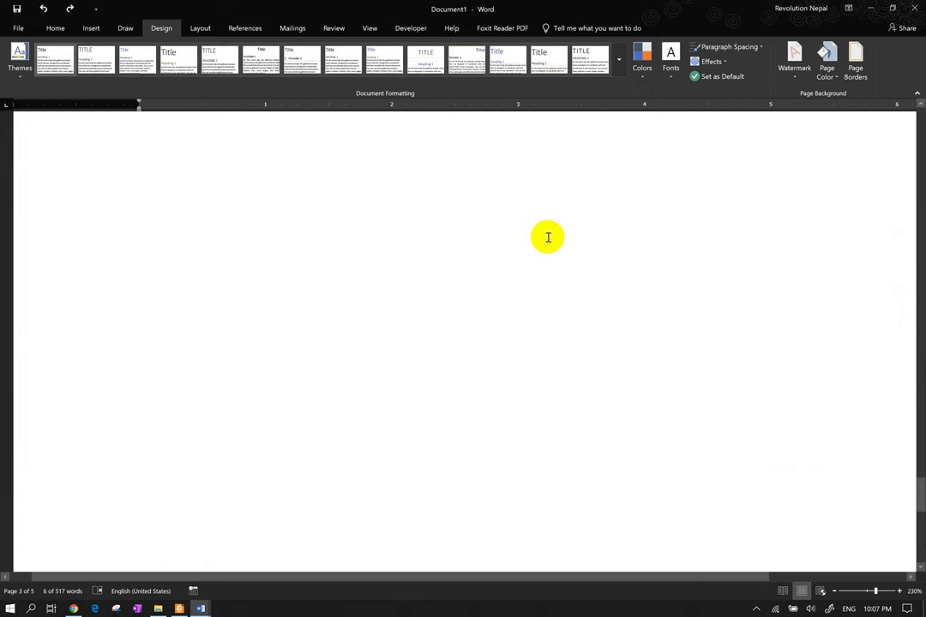
scroll(548, 237, down, 5)
scroll(548, 237, down, 4)
scroll(548, 238, down, 2)
Review all pages, then return the zoom to 100% with the slider
scroll(548, 239, down, 4)
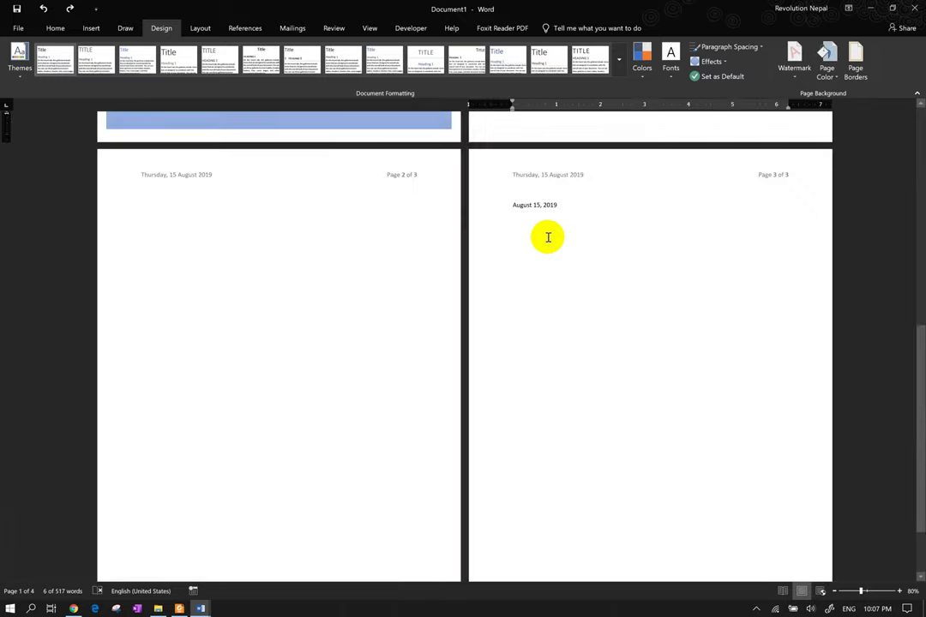
scroll(548, 238, down, 2)
scroll(548, 239, down, 2)
scroll(548, 238, down, 1)
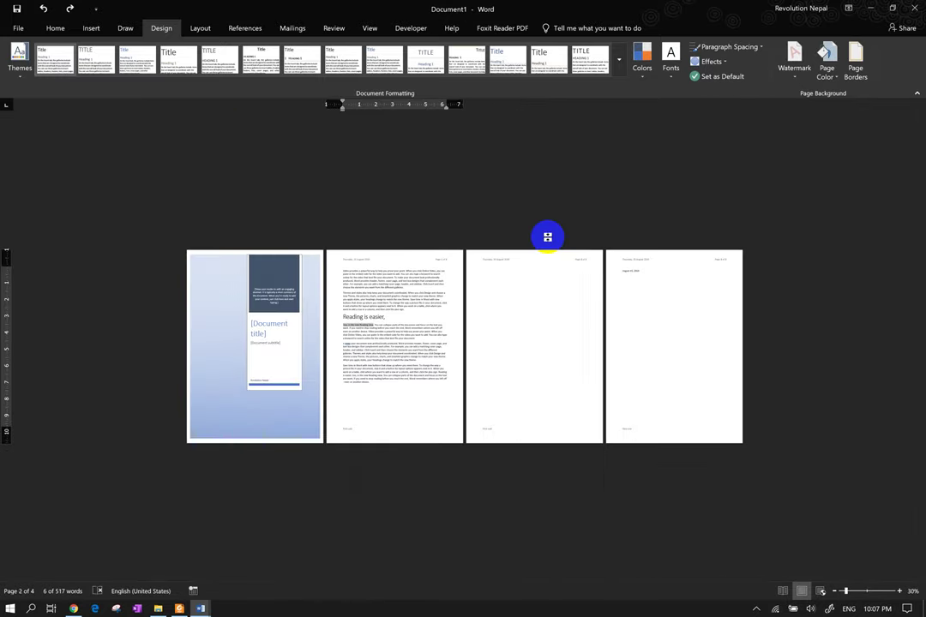
scroll(548, 237, up, 1)
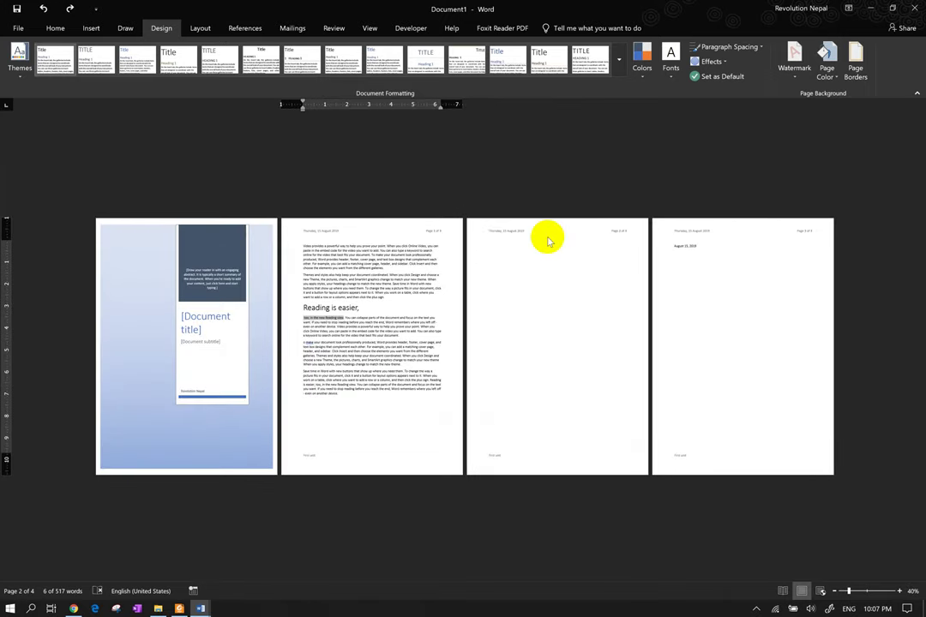
scroll(415, 263, up, 2)
scroll(414, 263, up, 1)
scroll(414, 263, up, 1)
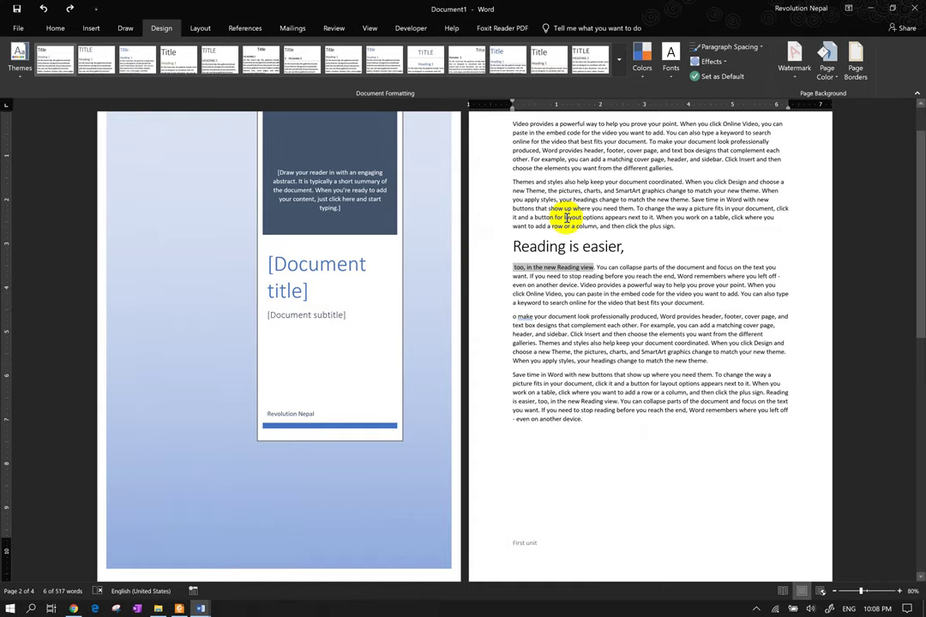
scroll(566, 217, up, 2)
scroll(566, 217, up, 1)
scroll(566, 217, up, 1)
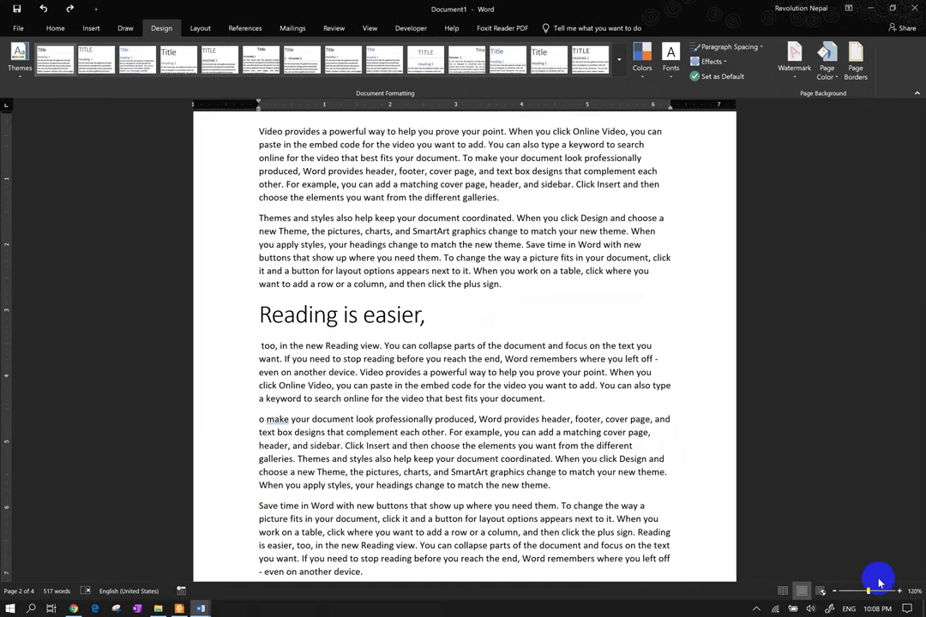
drag(870, 591, 866, 592)
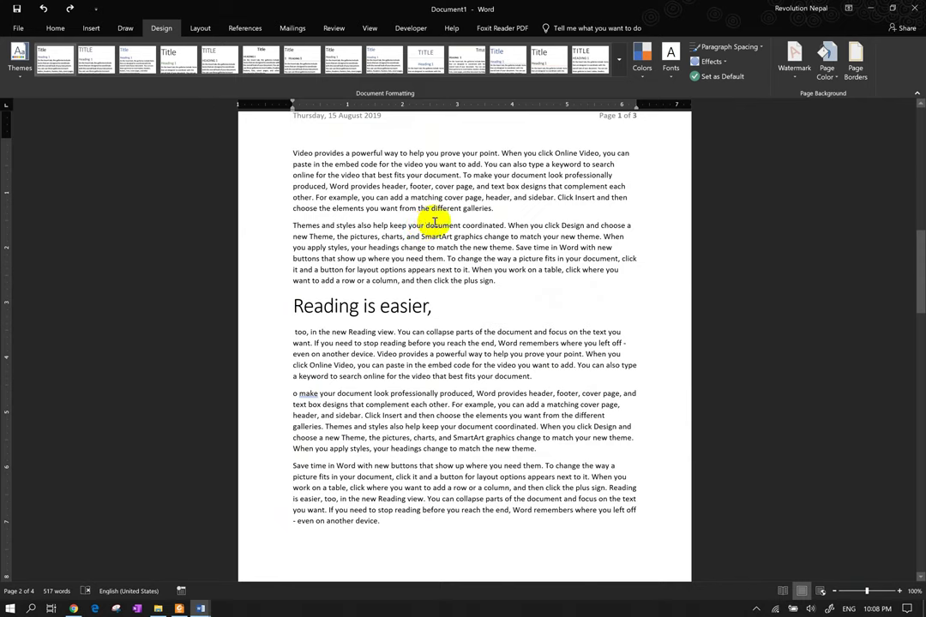
Show the Navigation Pane with thumbnails of all four pages
click(19, 592)
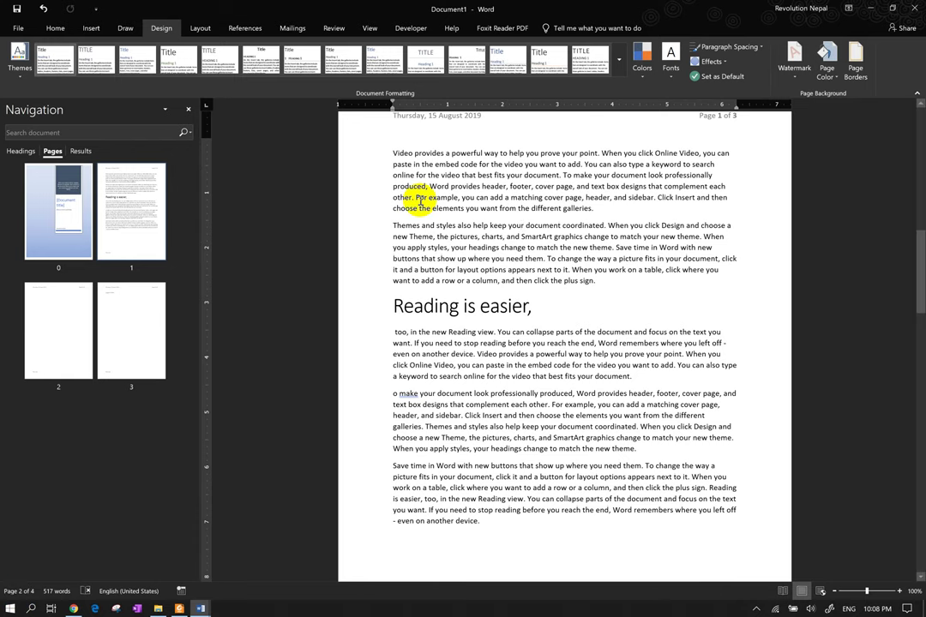
scroll(657, 146, up, 1)
scroll(661, 144, up, 5)
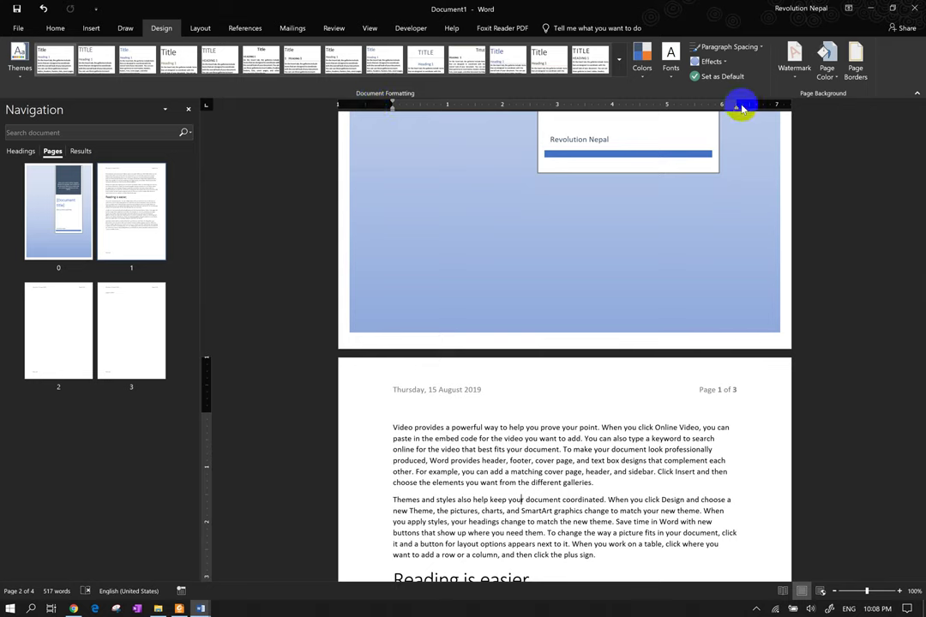
Move the right margin out to about 7 on the ruler and nudge the top margin
mouse_move(740, 104)
mouse_down()
mouse_move(780, 104)
mouse_move(751, 105)
mouse_up()
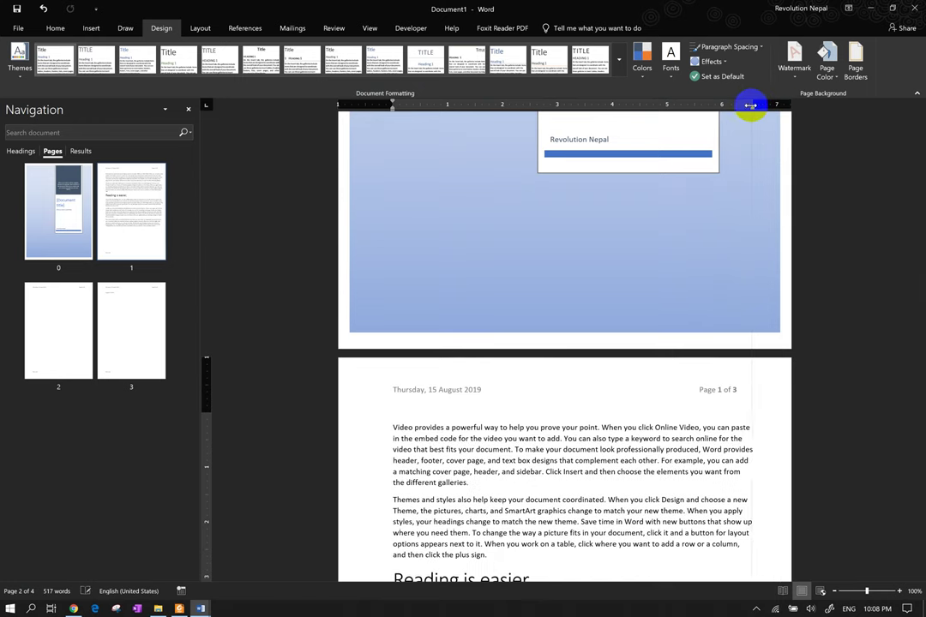
drag(206, 411, 207, 405)
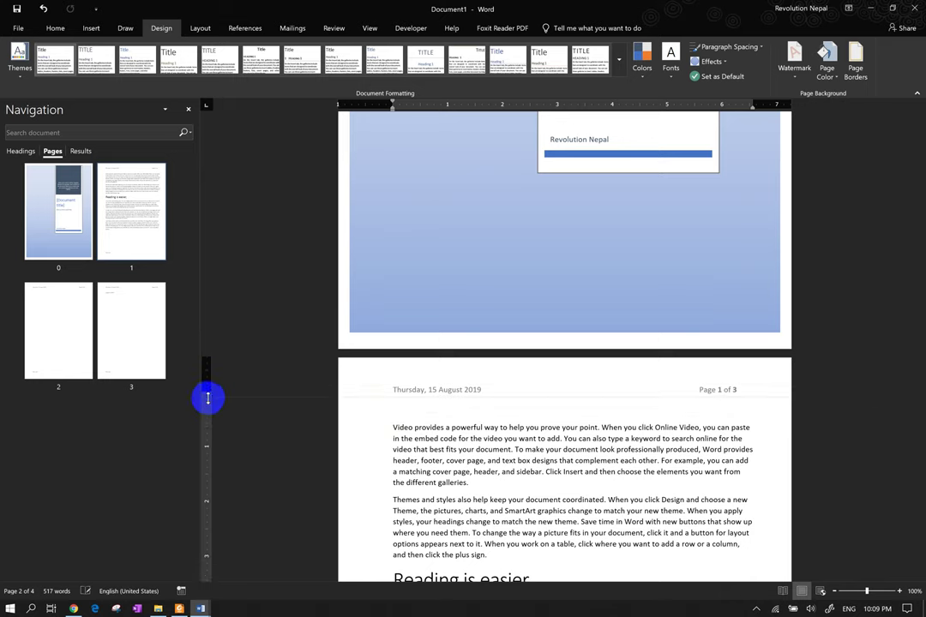
drag(209, 409, 208, 408)
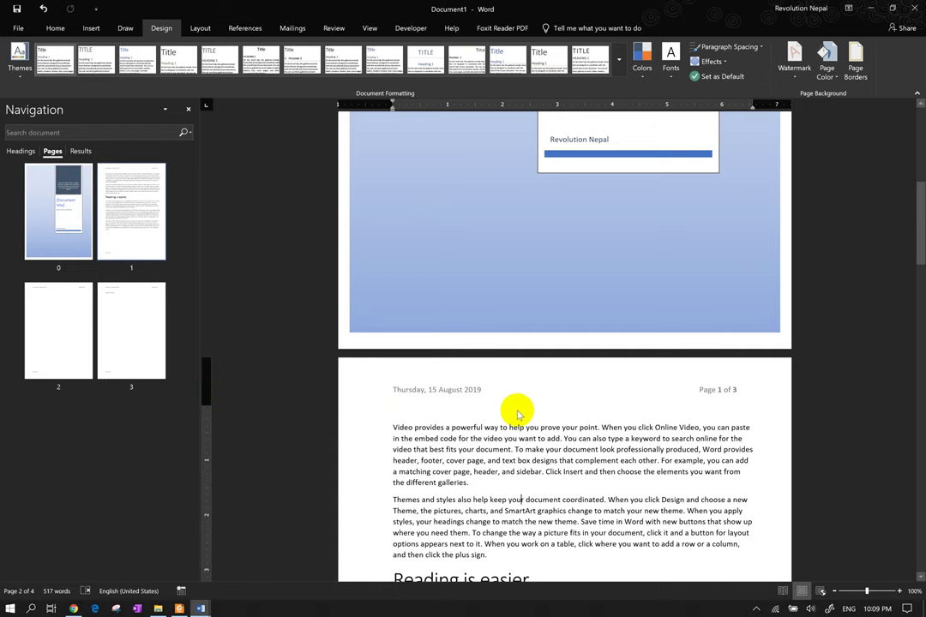
Use Go To (Ctrl+G) to jump to page 2, section 3, then line 8
click(819, 463)
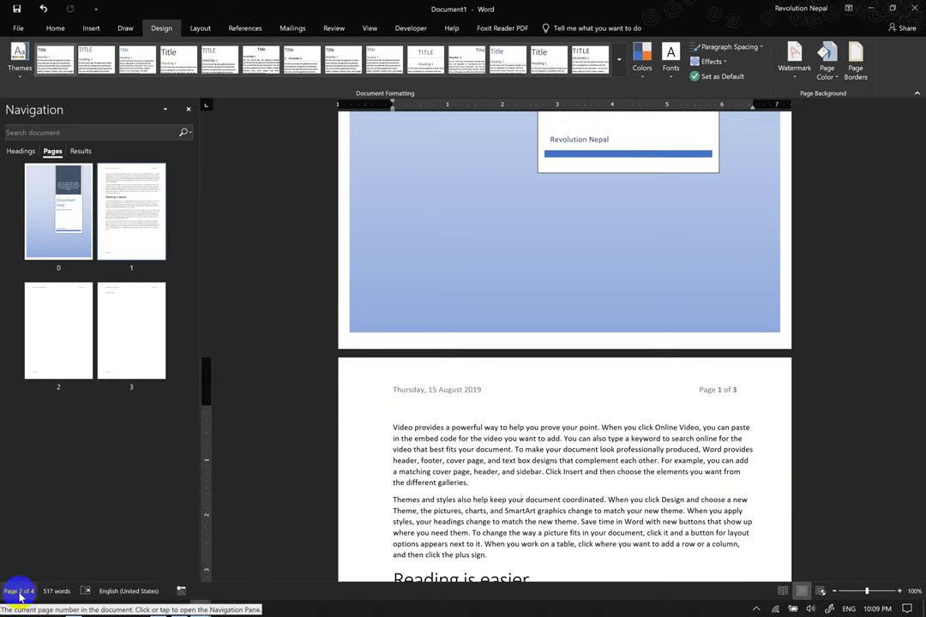
key(ctrl+g)
text(2)
key(Return)
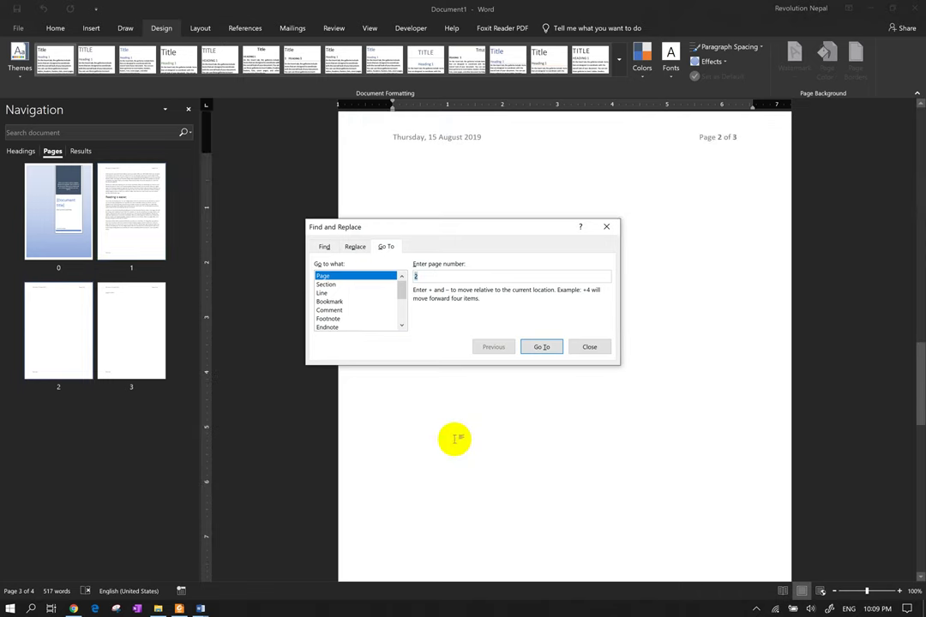
click(334, 285)
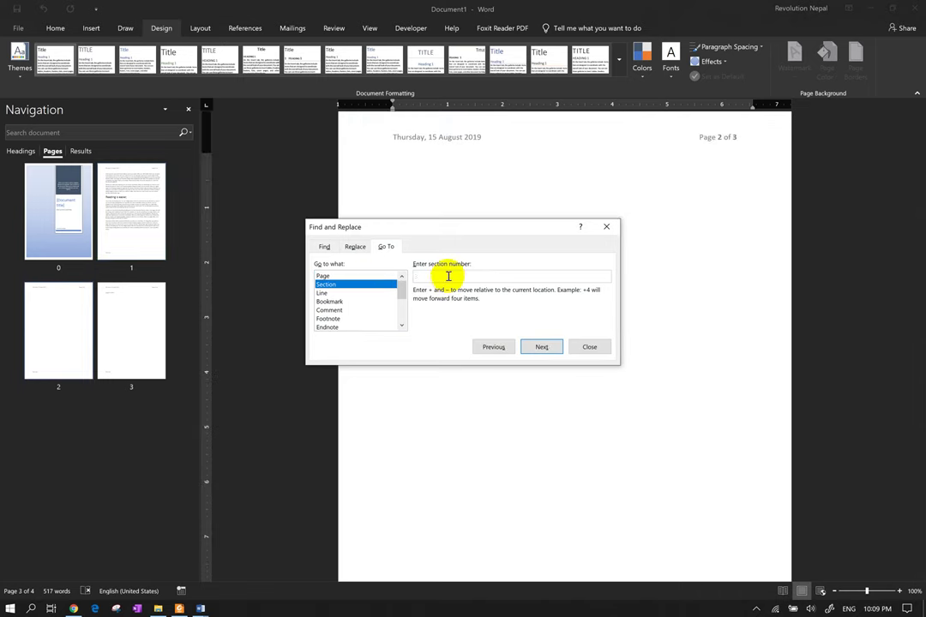
text(3)
key(Return)
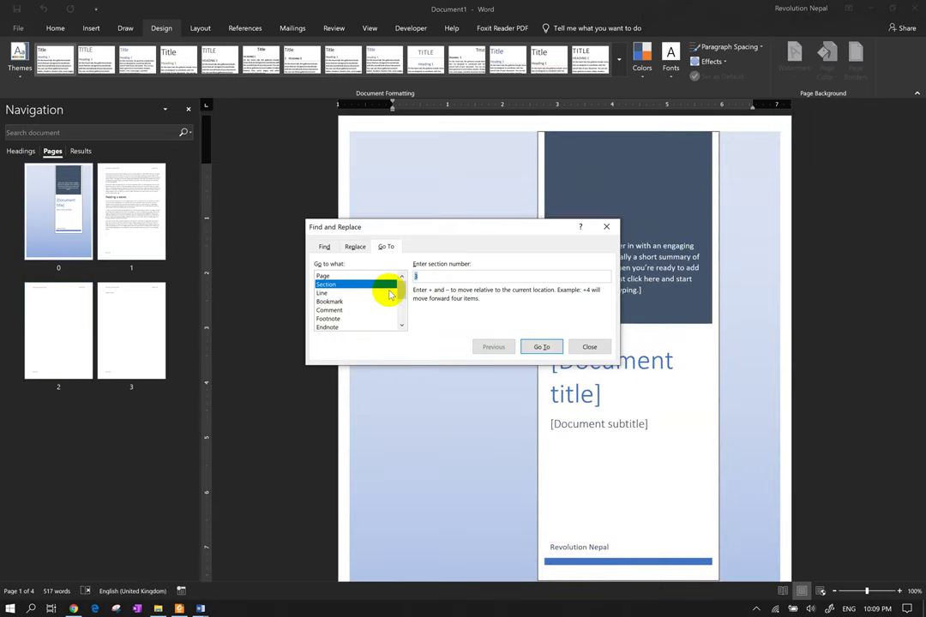
click(327, 293)
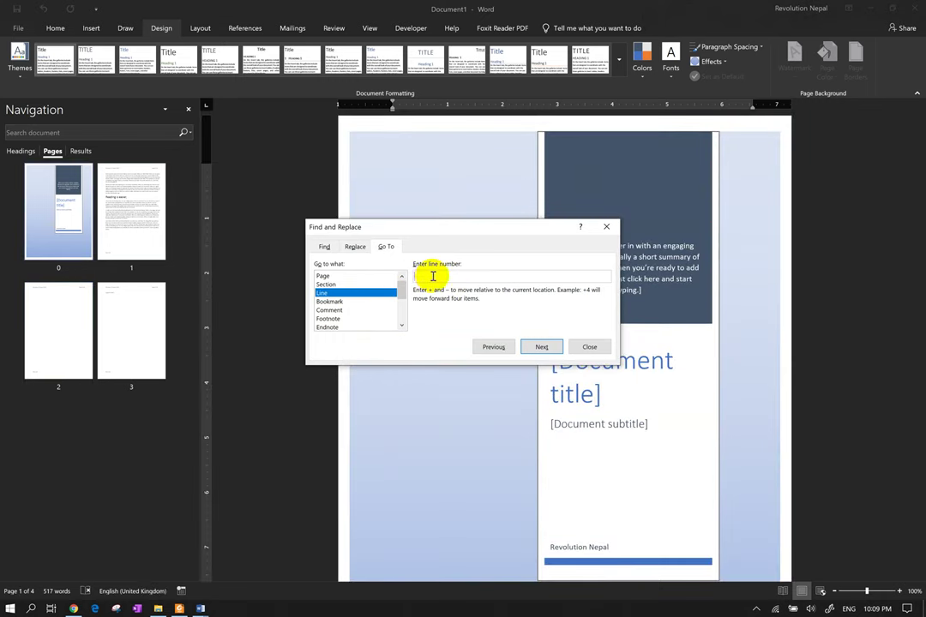
text(8)
key(Return)
Cycle Go to what through Bookmark, Footnote, Graphic, Table, Object, ending on Equation
click(344, 302)
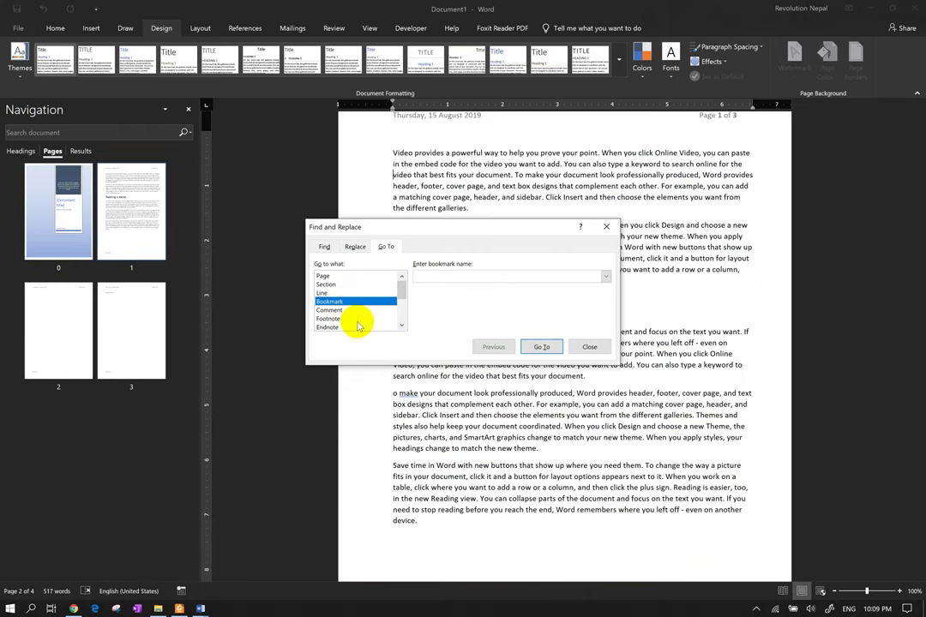
click(340, 319)
scroll(338, 313, down, 2)
click(332, 303)
click(338, 292)
click(351, 319)
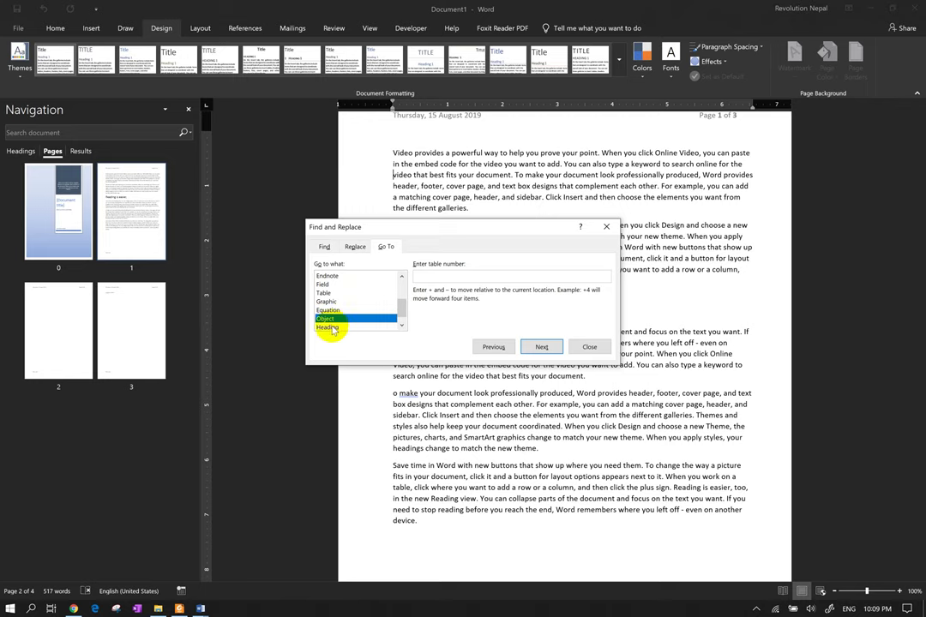
drag(330, 328, 368, 302)
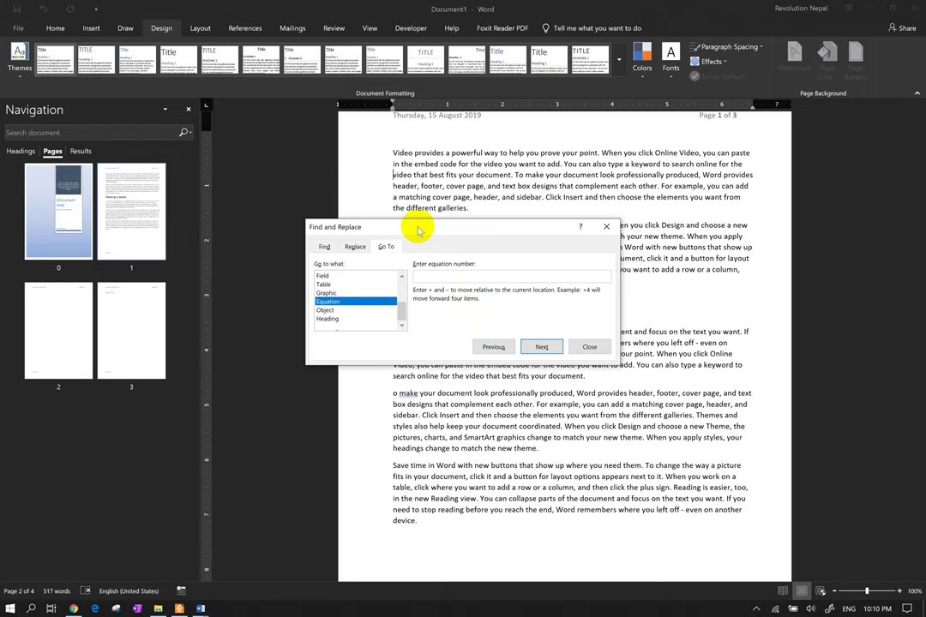
Search the document for "that" and step through the next occurrences
click(325, 248)
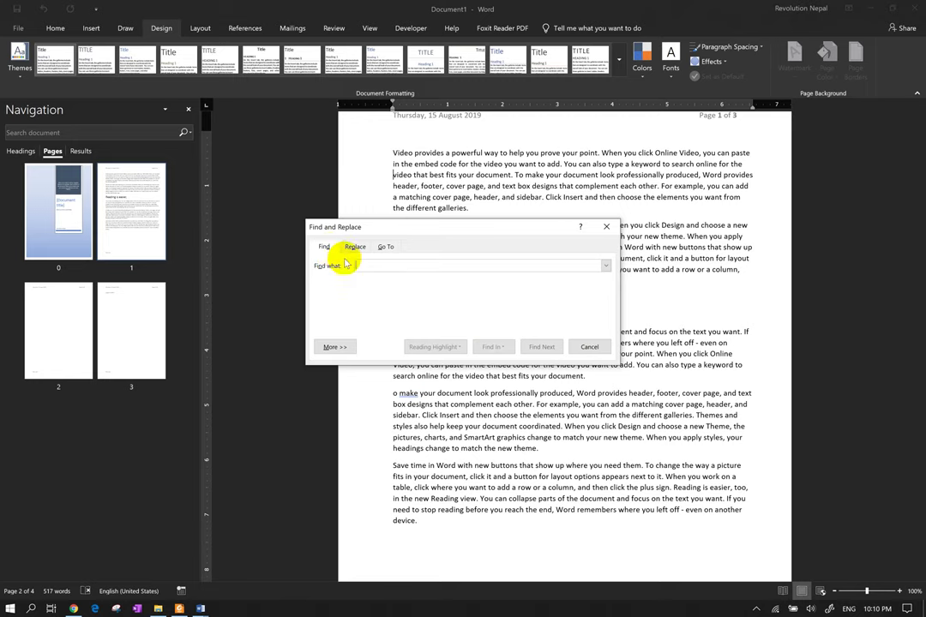
text(that)
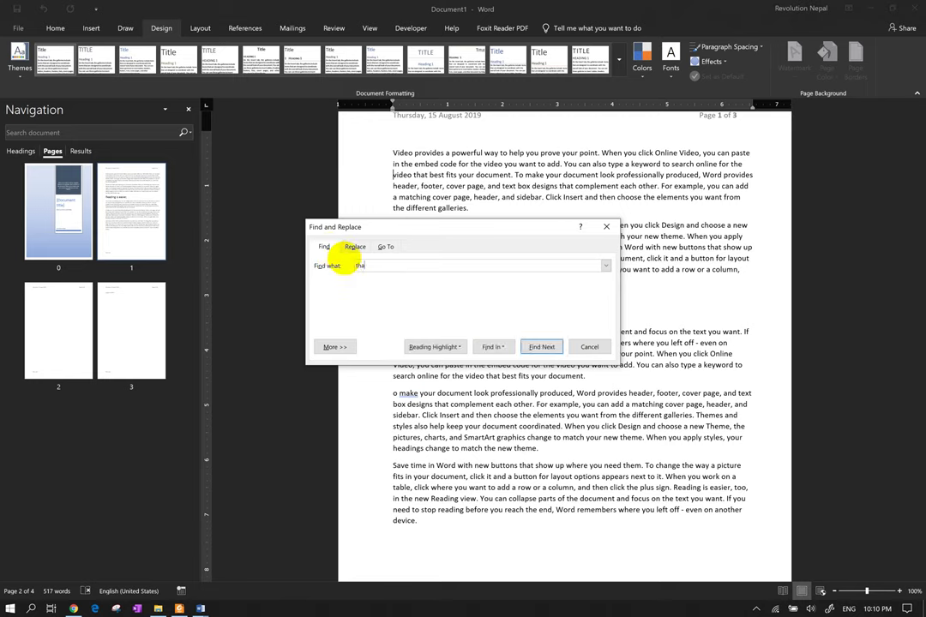
click(536, 353)
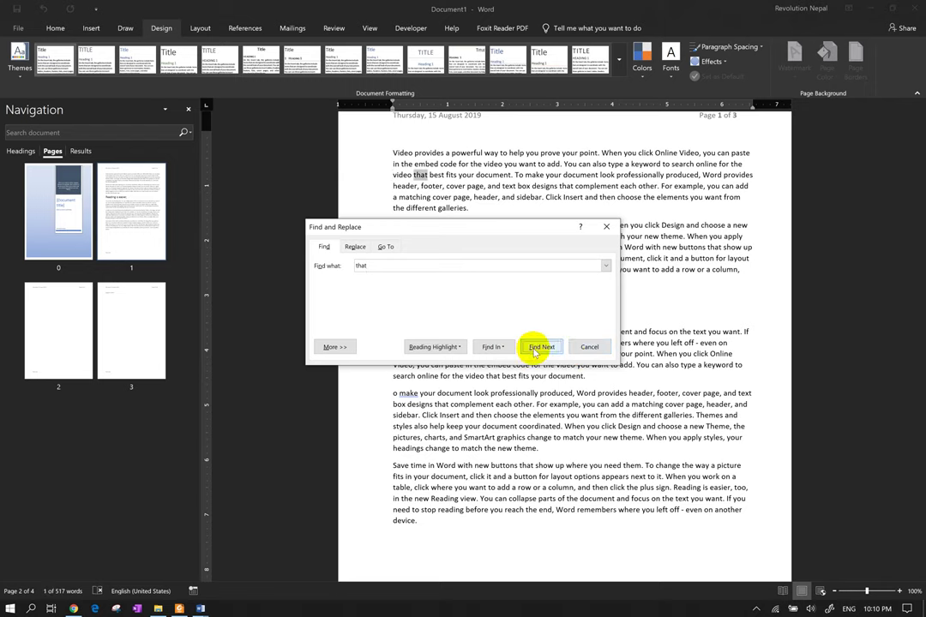
click(544, 342)
Turn on Match case, leave whole words off, and Highlight All six matches in yellow
click(335, 347)
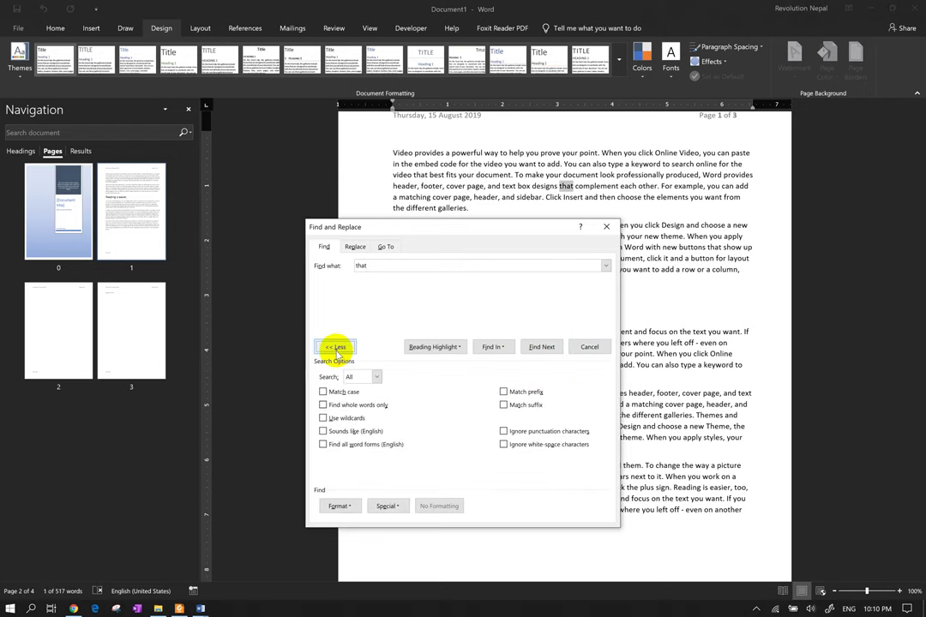
click(323, 392)
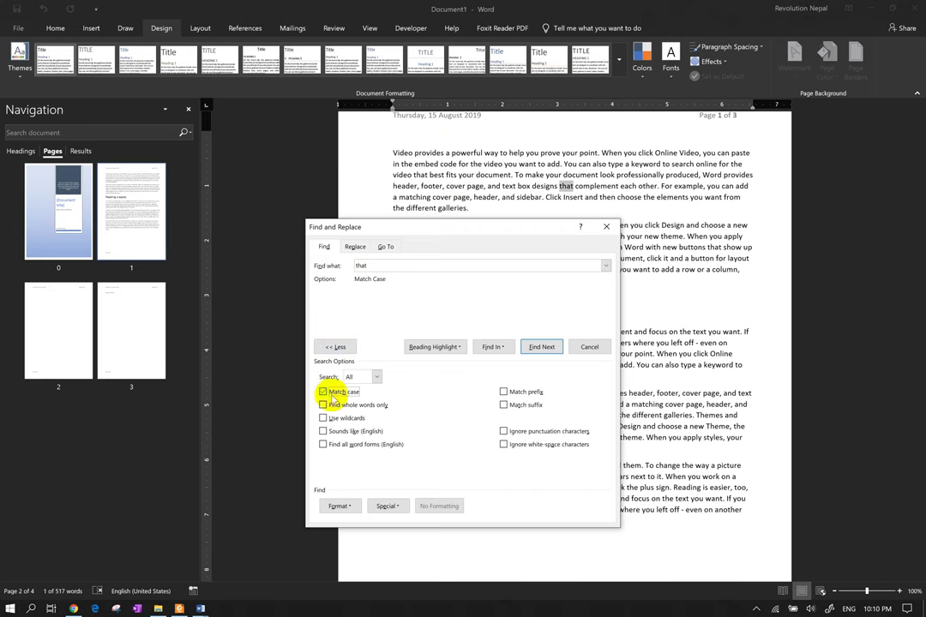
drag(476, 244, 239, 142)
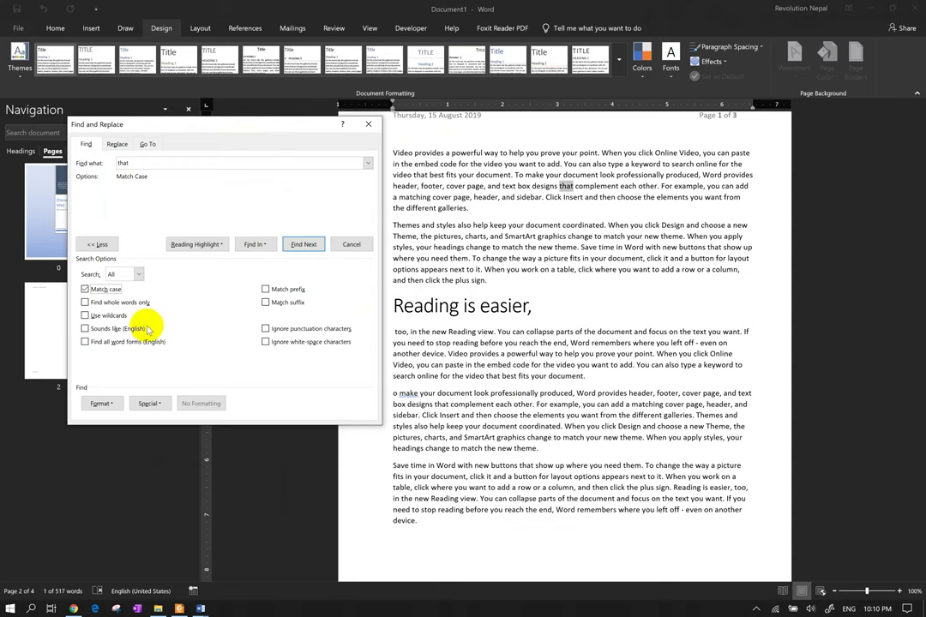
click(130, 304)
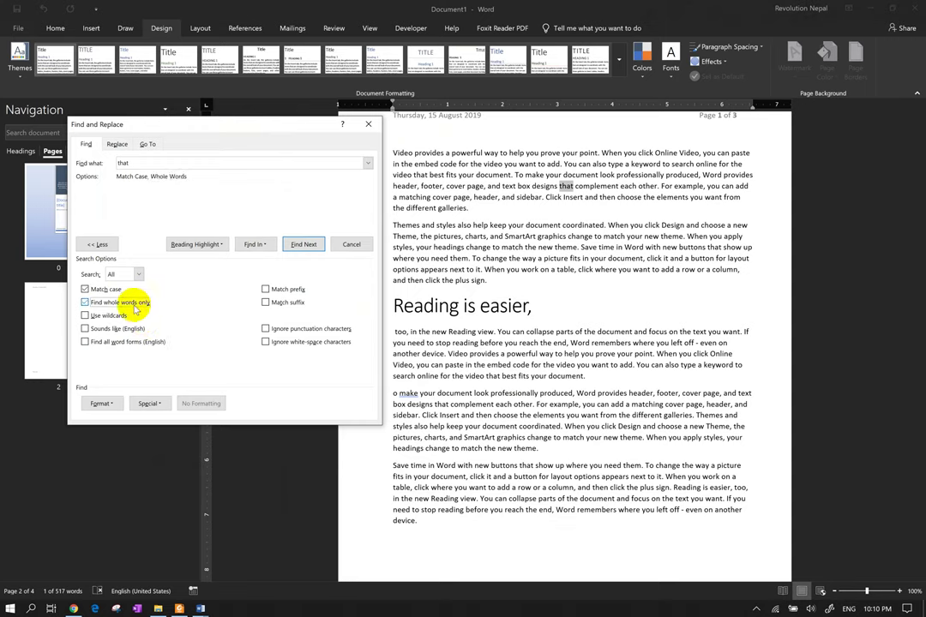
click(275, 291)
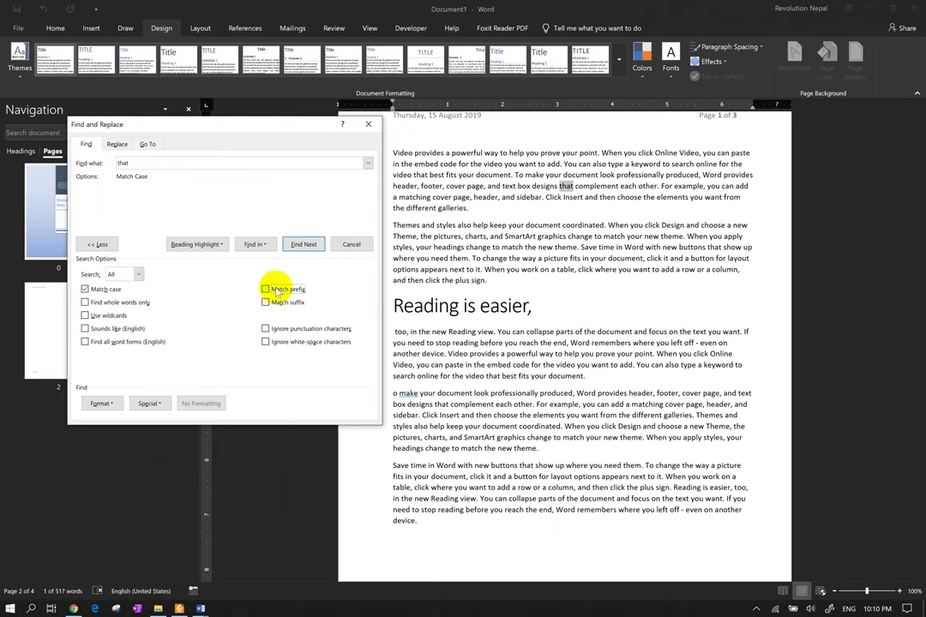
click(194, 244)
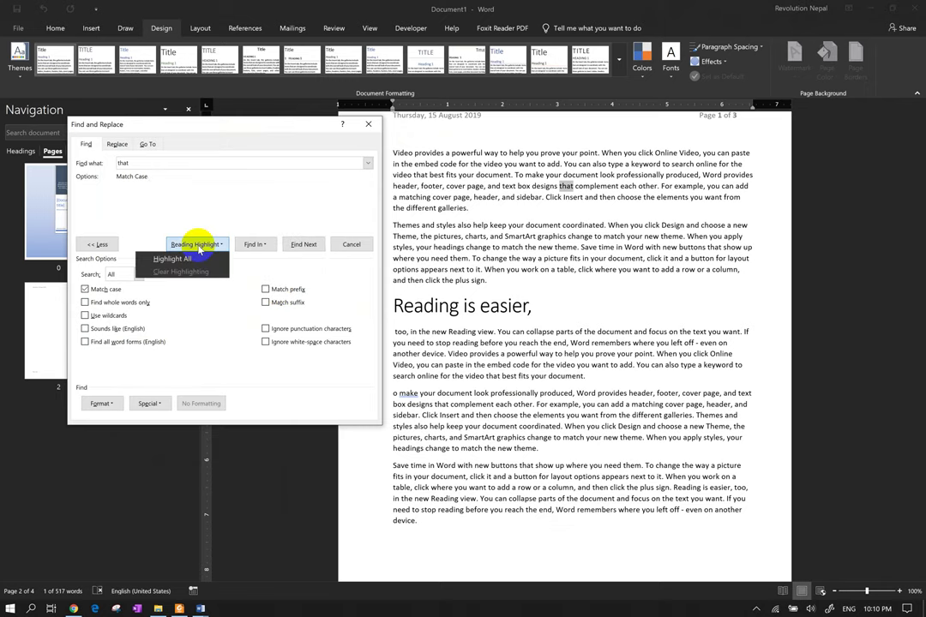
click(199, 261)
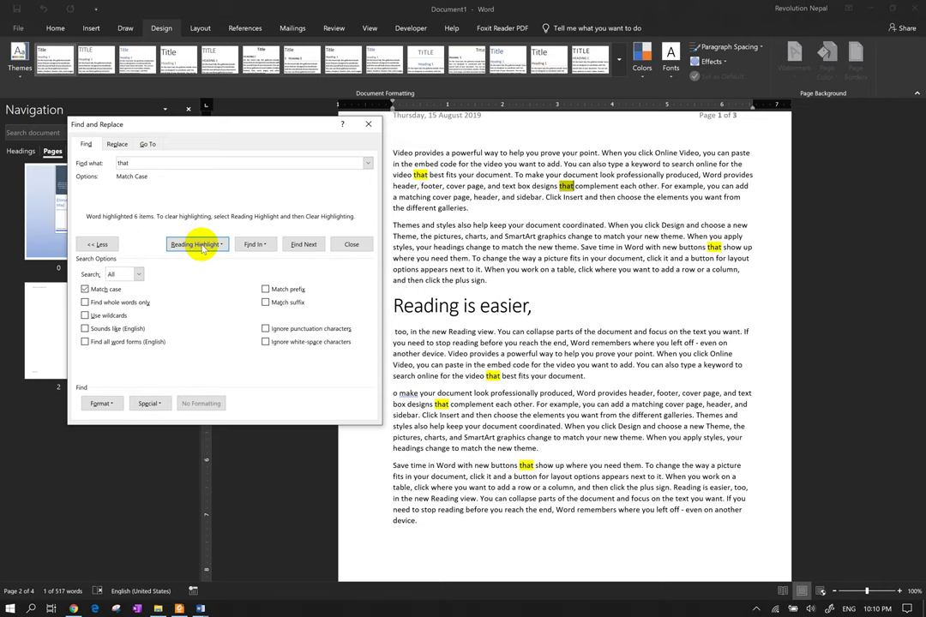
Open and dismiss the Reading Highlight and Find In lists without changing anything
click(202, 246)
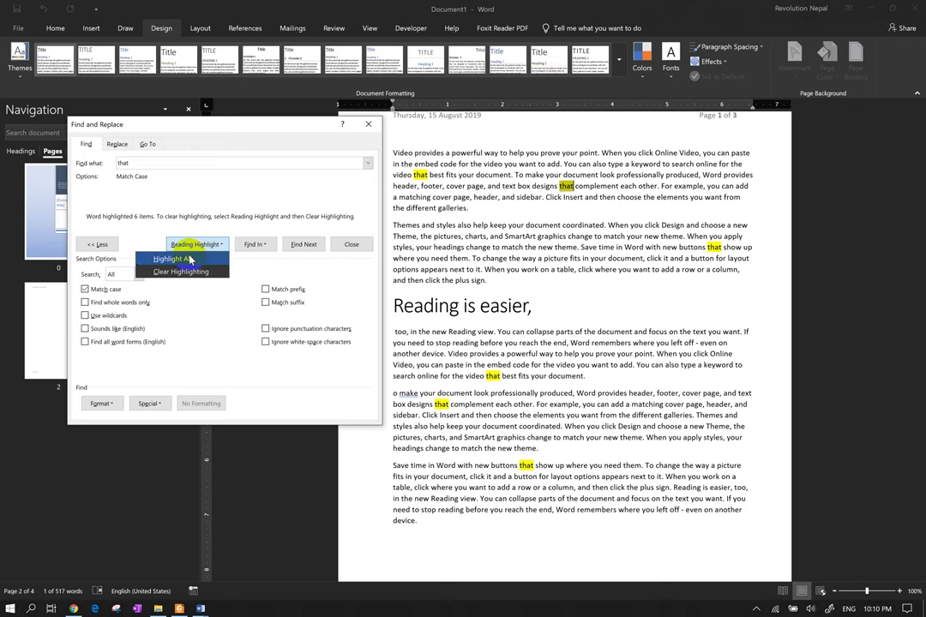
click(244, 256)
click(253, 246)
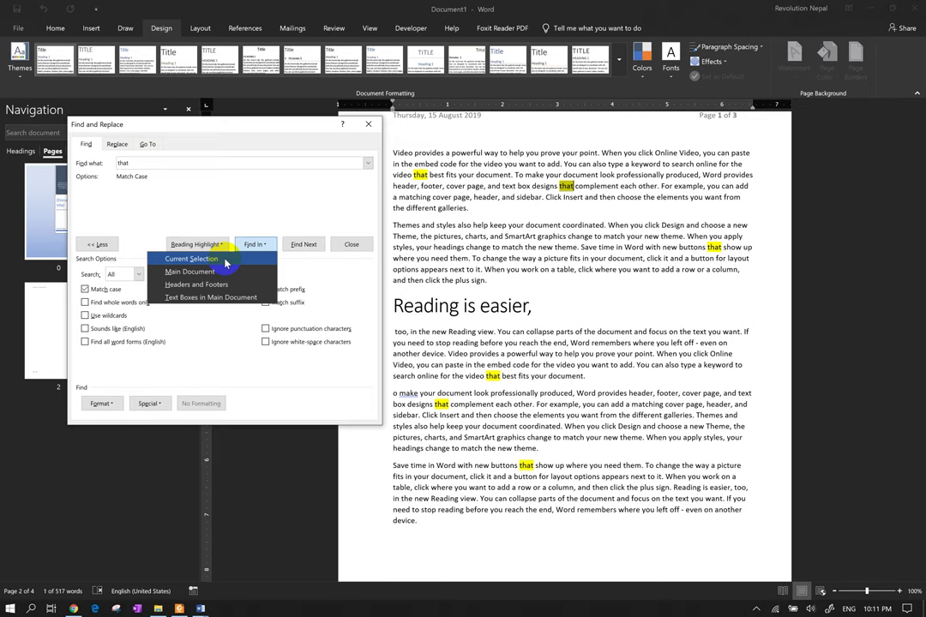
click(313, 247)
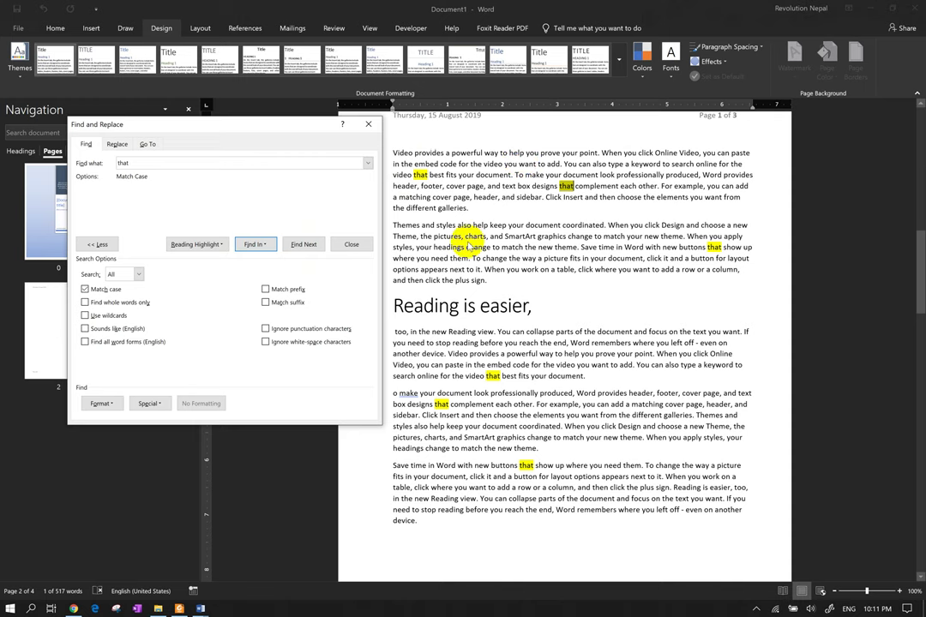
Clear the Find what box, leaving the search term empty
click(131, 162)
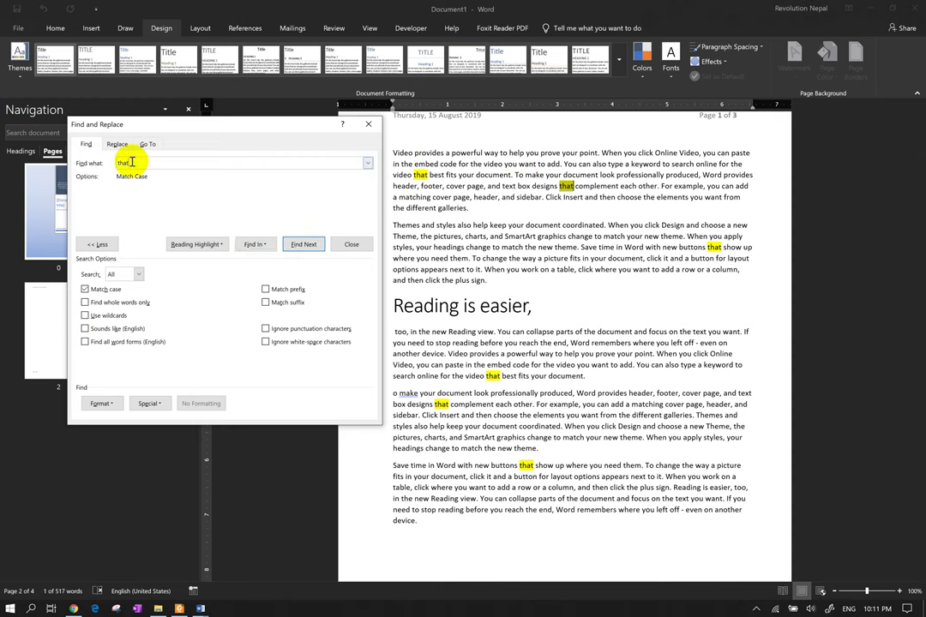
key(BackSpace)
text(t)
key(BackSpace)
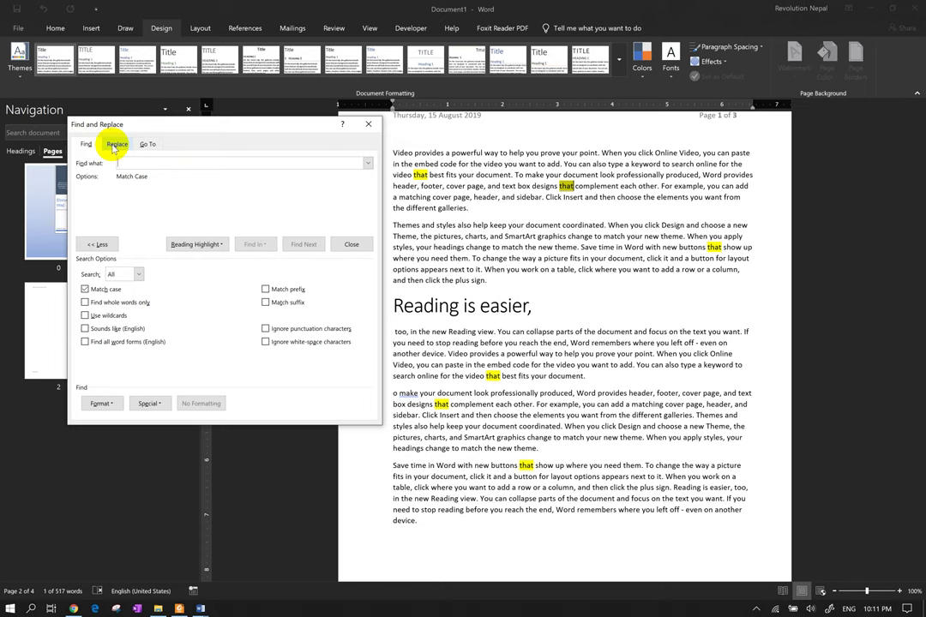
On the Replace tab, replace the first "that" with "this"
click(115, 146)
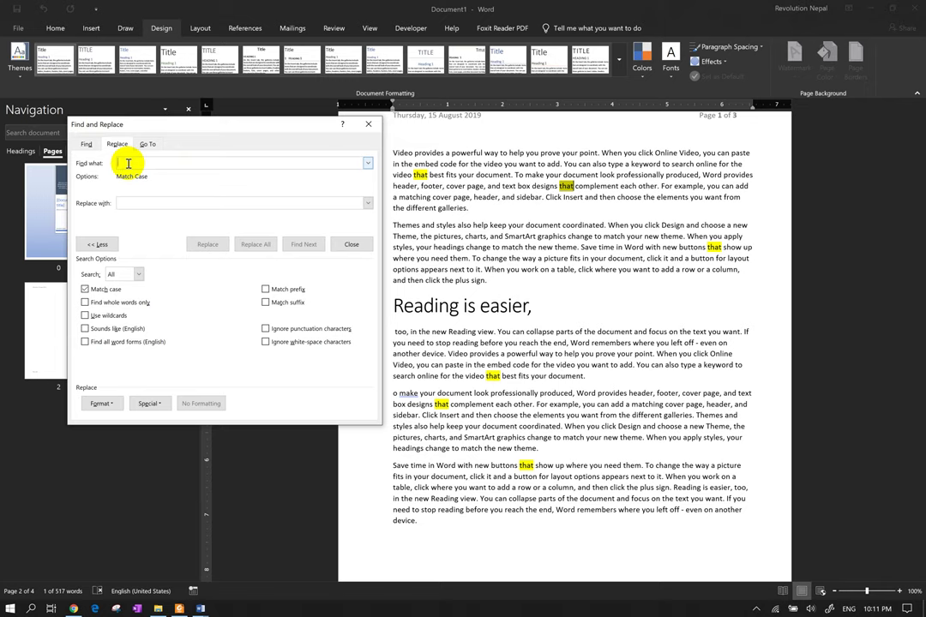
text(that)
click(125, 207)
text(this)
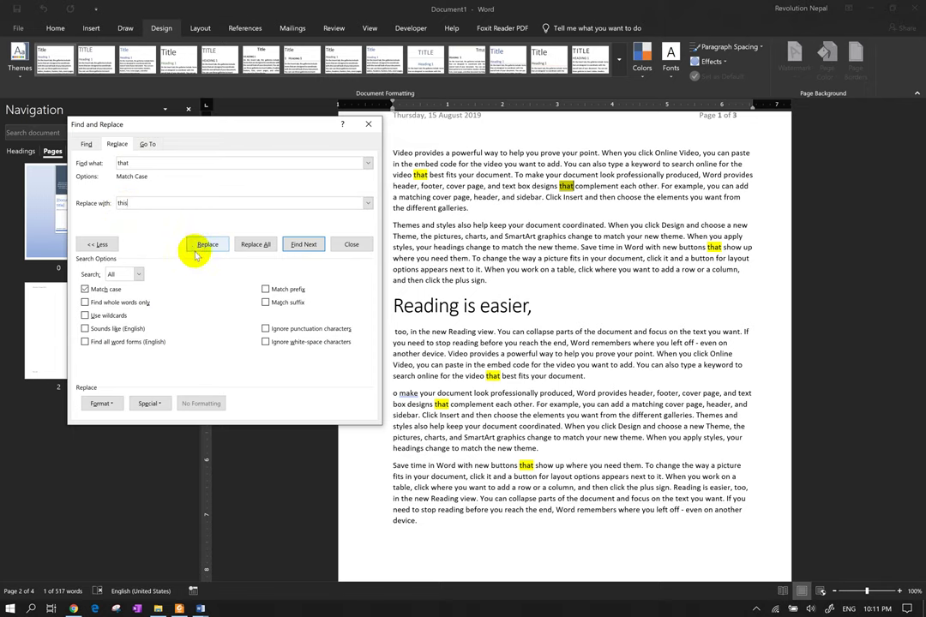
click(198, 250)
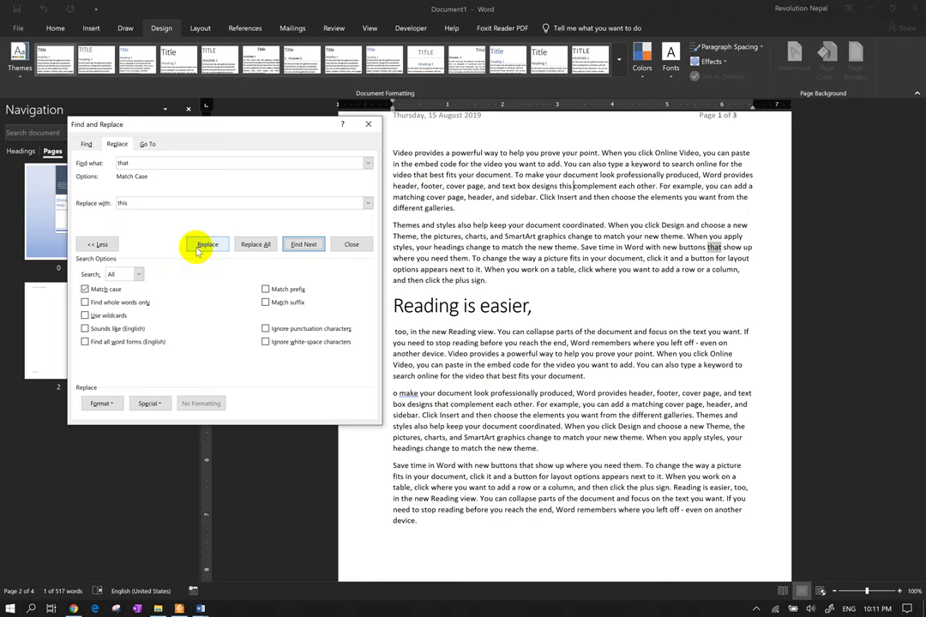
Replace All remaining "that" with "this" from the document start, then close the dialog
click(244, 246)
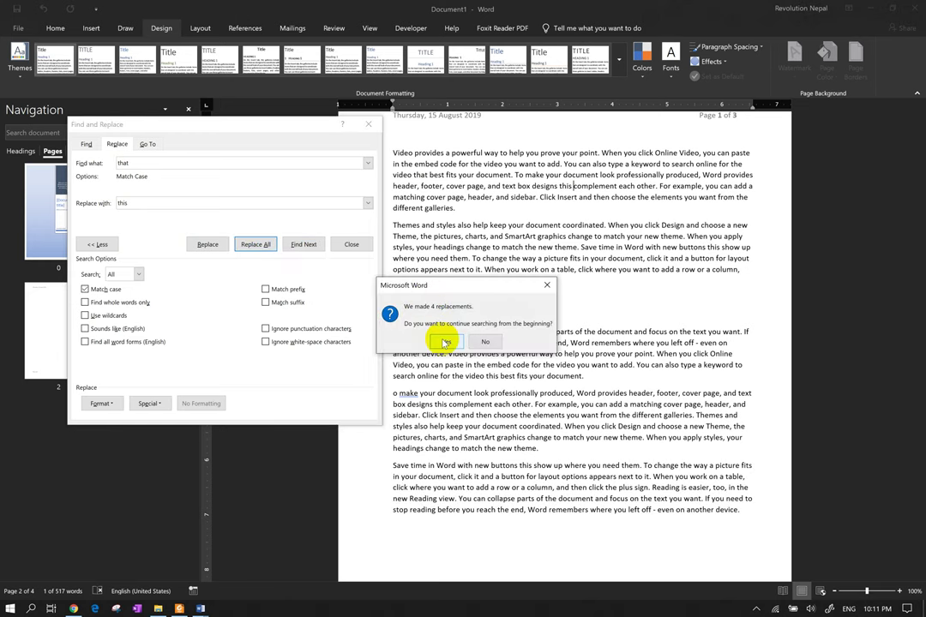
click(445, 343)
click(465, 336)
key(Escape)
scroll(441, 257, up, 3)
scroll(446, 265, up, 3)
scroll(515, 283, up, 5)
scroll(519, 285, up, 2)
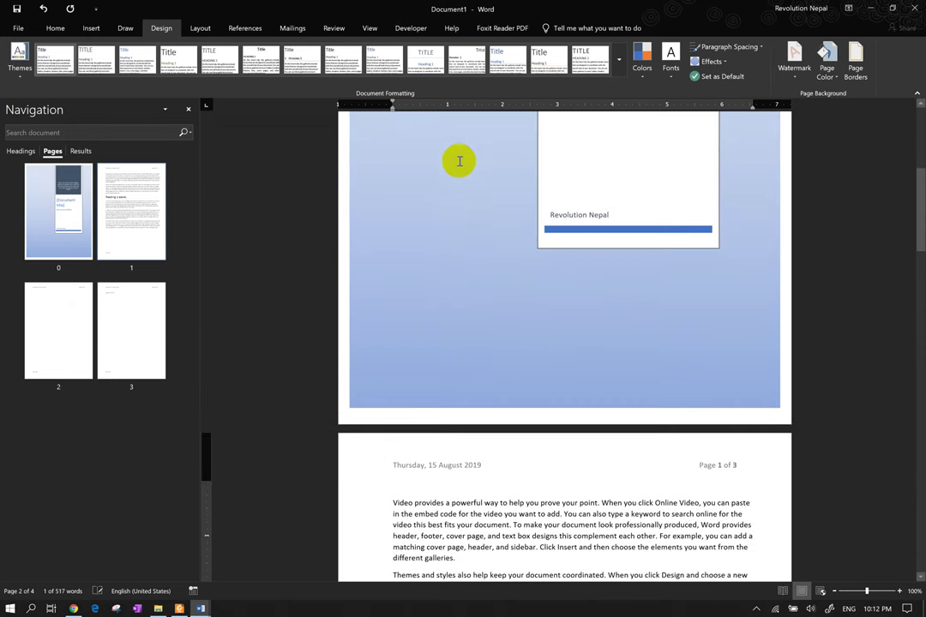
Apply the Facet theme so the cover page turns green, then select all text with Ctrl+A
click(431, 139)
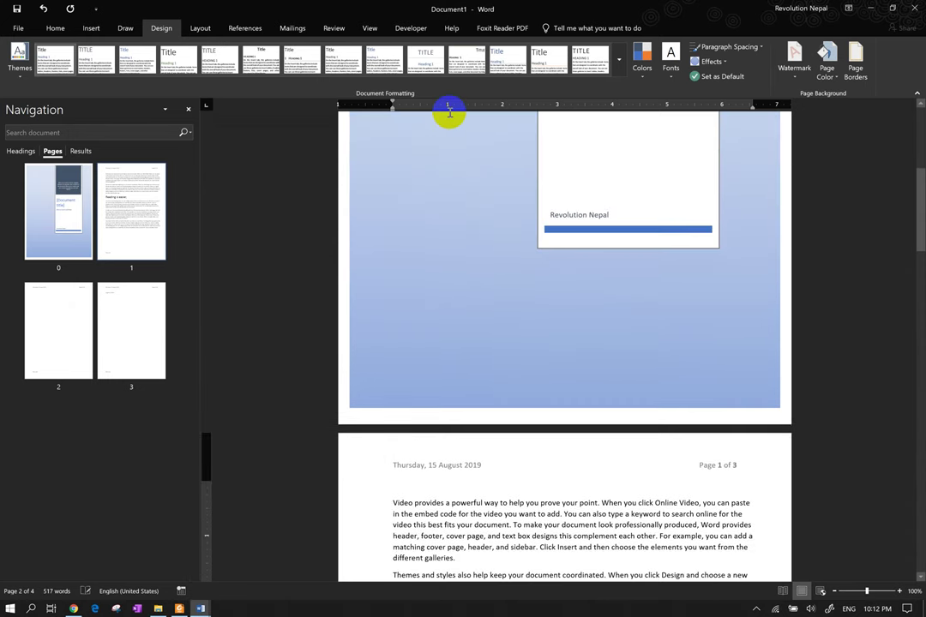
click(18, 62)
click(77, 120)
scroll(521, 408, down, 3)
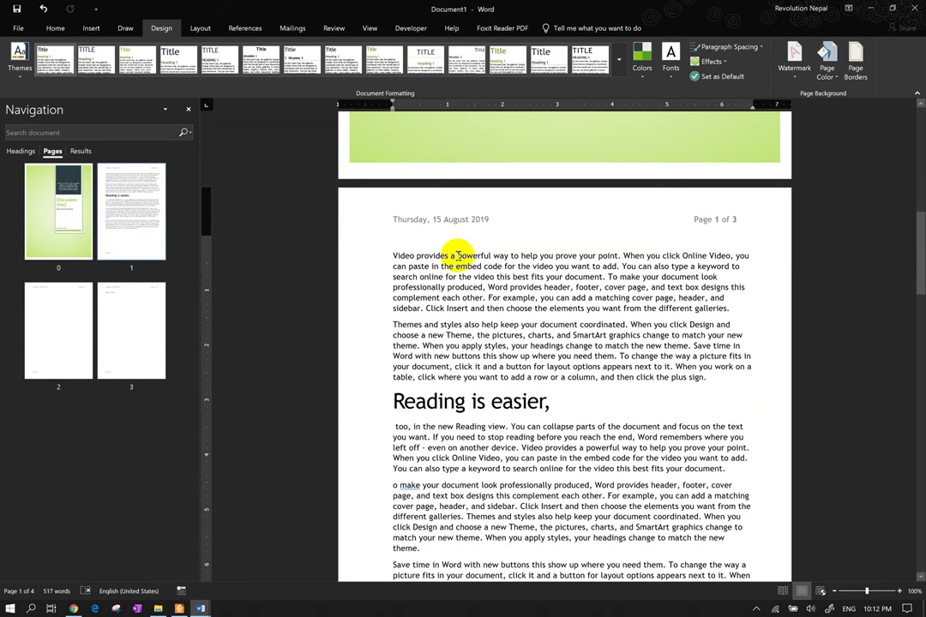
key(ctrl+a)
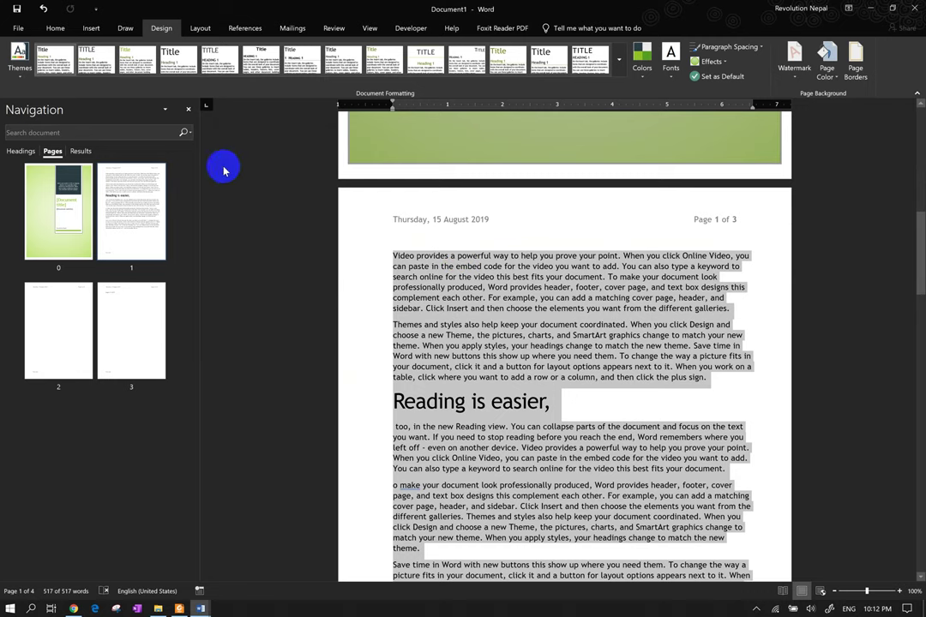
Apply the Berlin theme and a different style set from the gallery
click(15, 62)
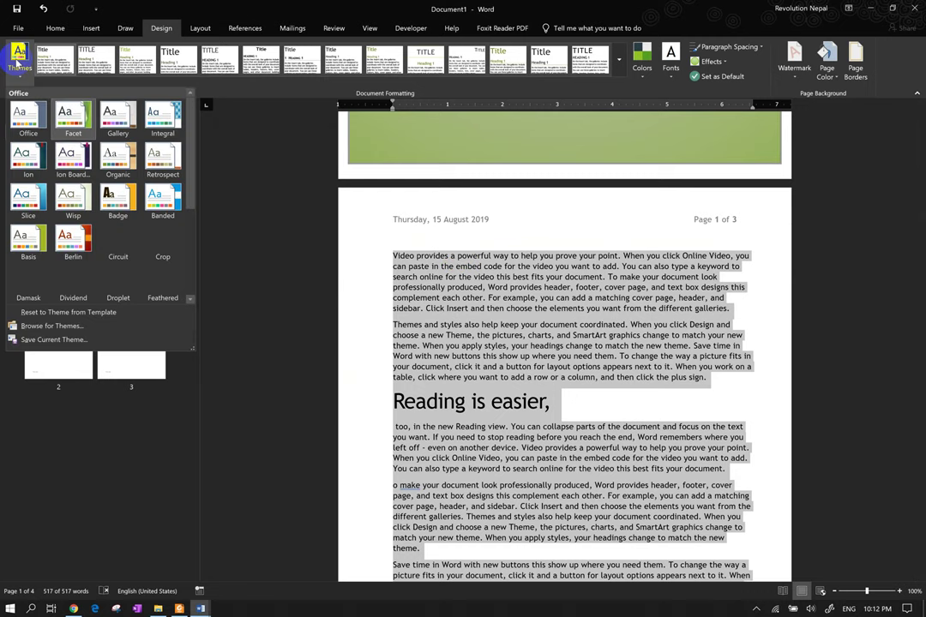
click(76, 250)
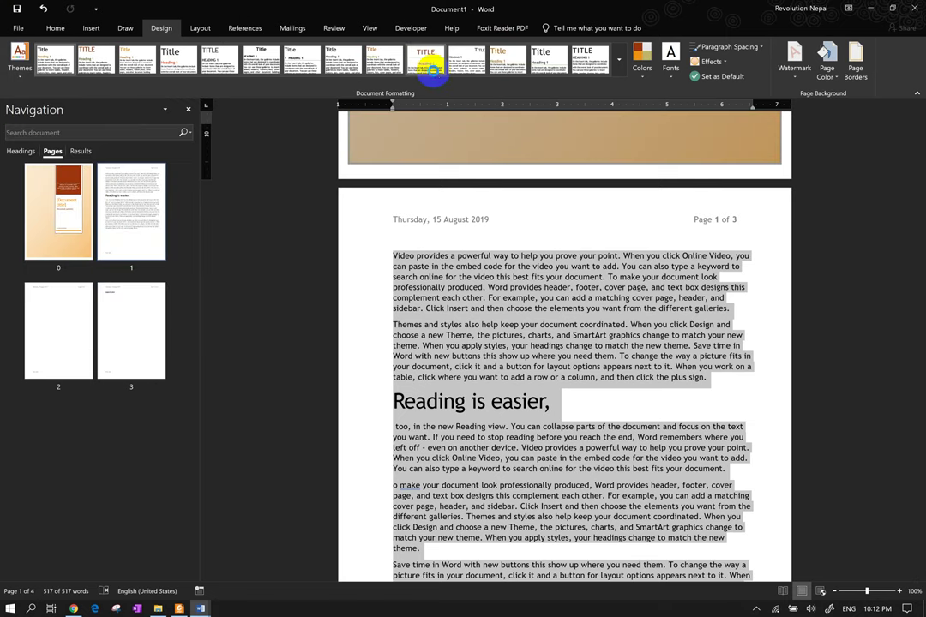
click(426, 58)
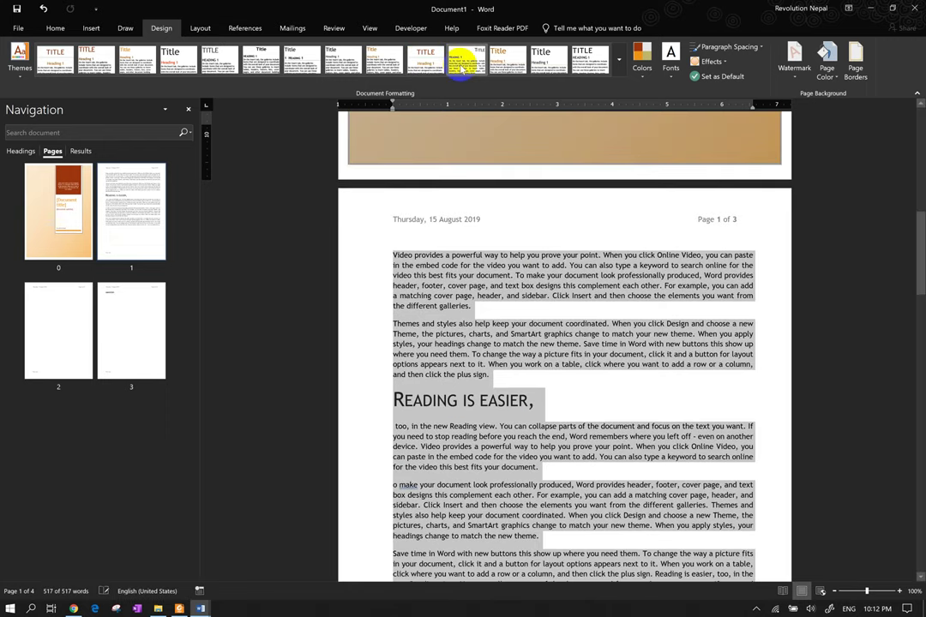
Try another colour palette, then settle on the Orange palette
click(643, 62)
click(666, 131)
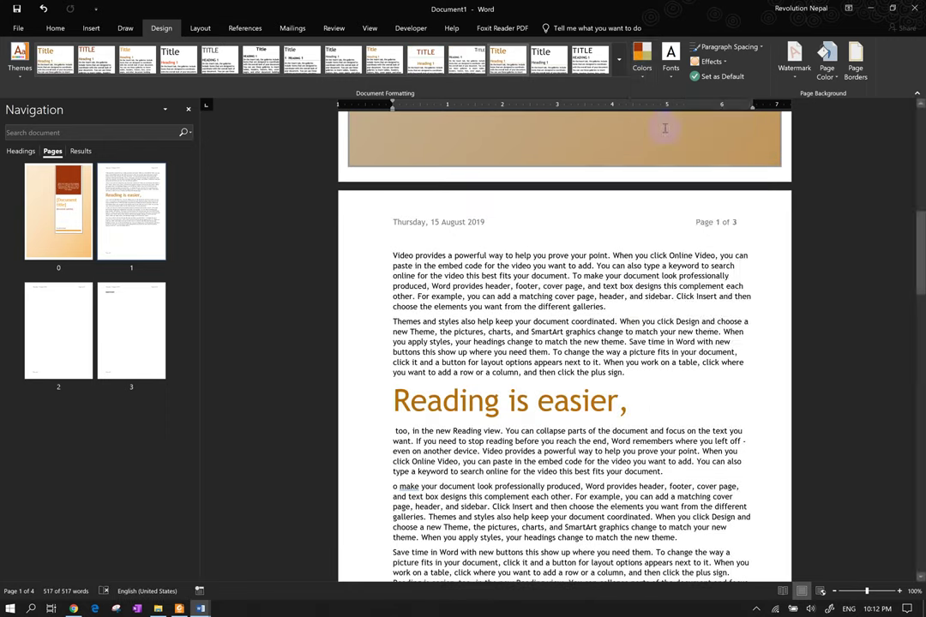
click(643, 62)
click(657, 244)
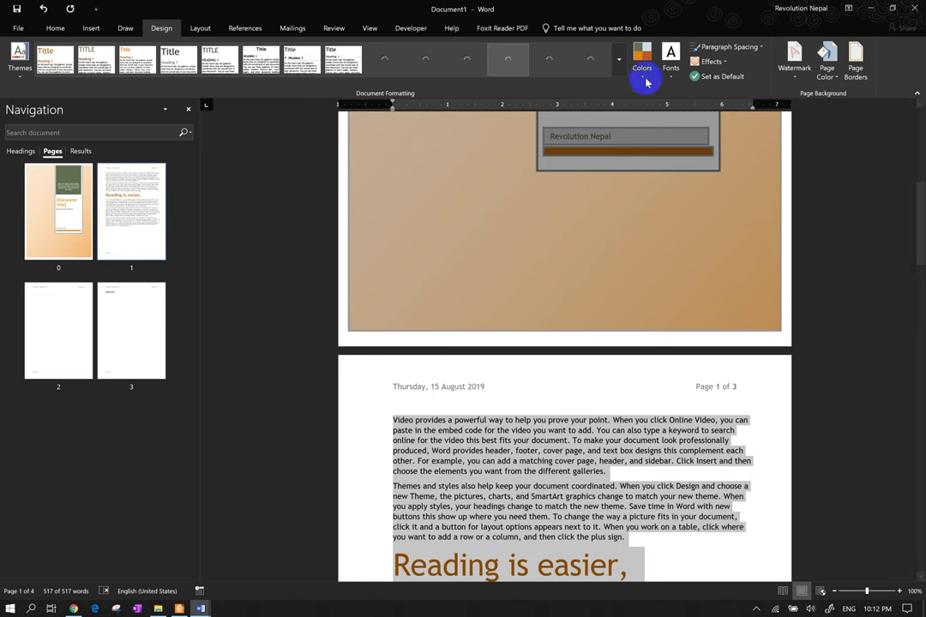
Apply the Red Orange colours, Calibri fonts and Double paragraph spacing
click(645, 73)
click(650, 260)
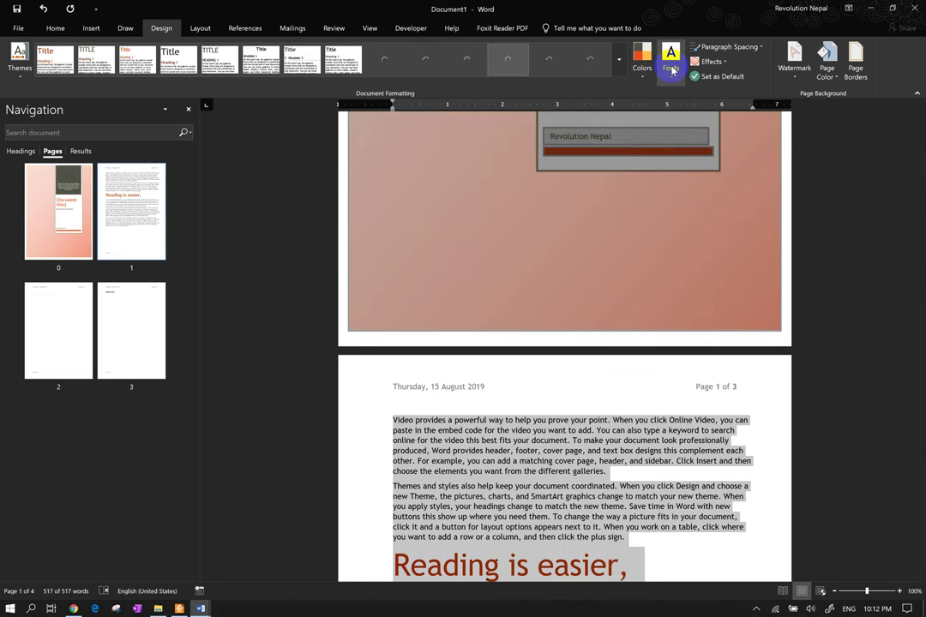
click(672, 68)
click(703, 184)
click(723, 48)
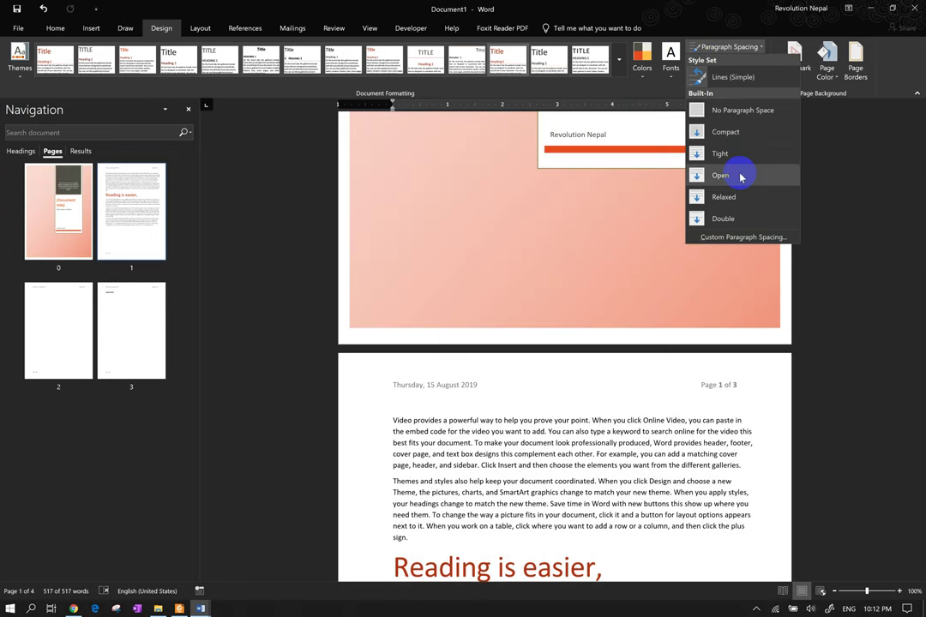
click(739, 218)
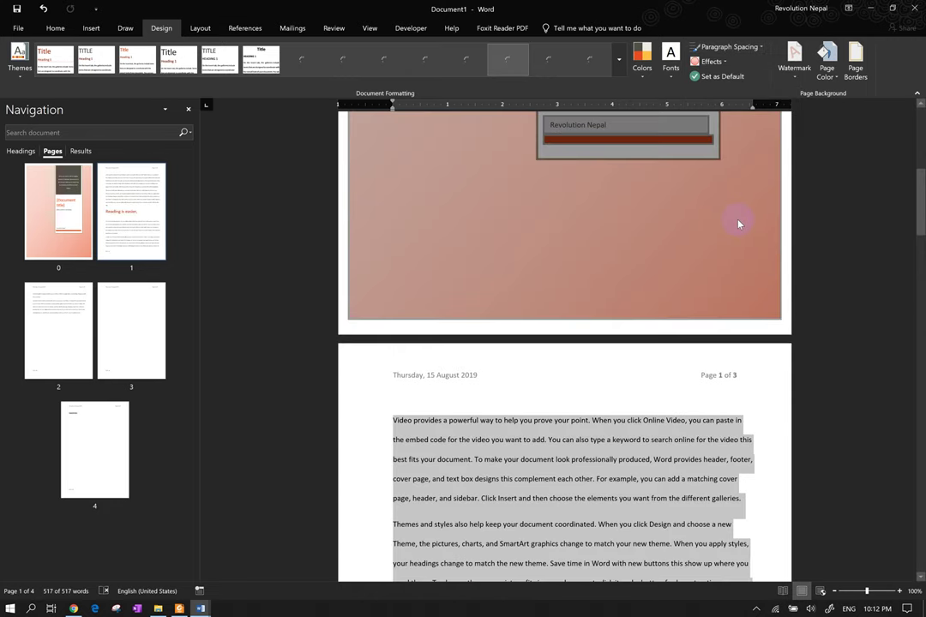
Show the Line and Paragraph Spacing choices on the Home tab
click(51, 31)
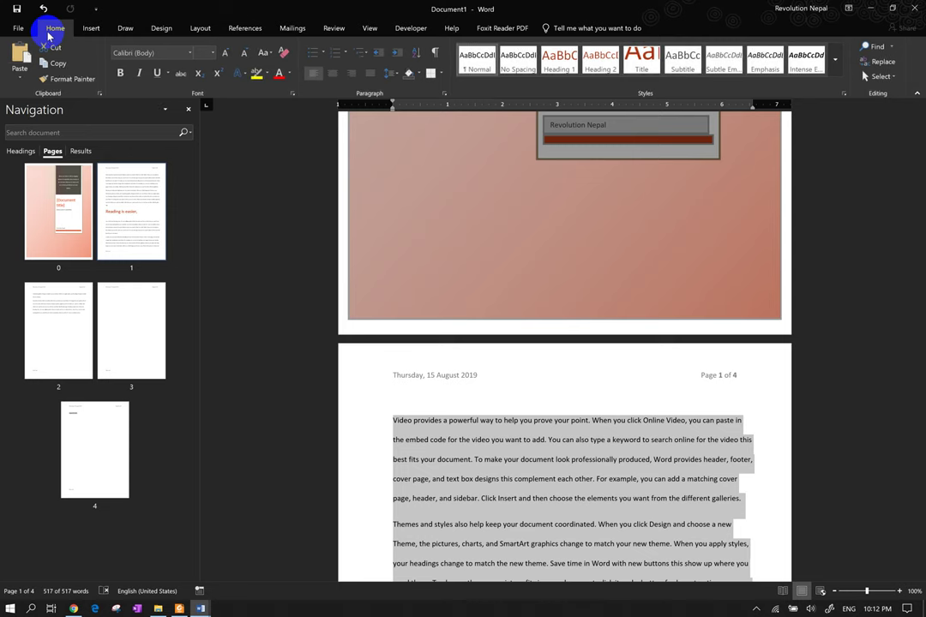
click(391, 77)
click(403, 87)
click(393, 77)
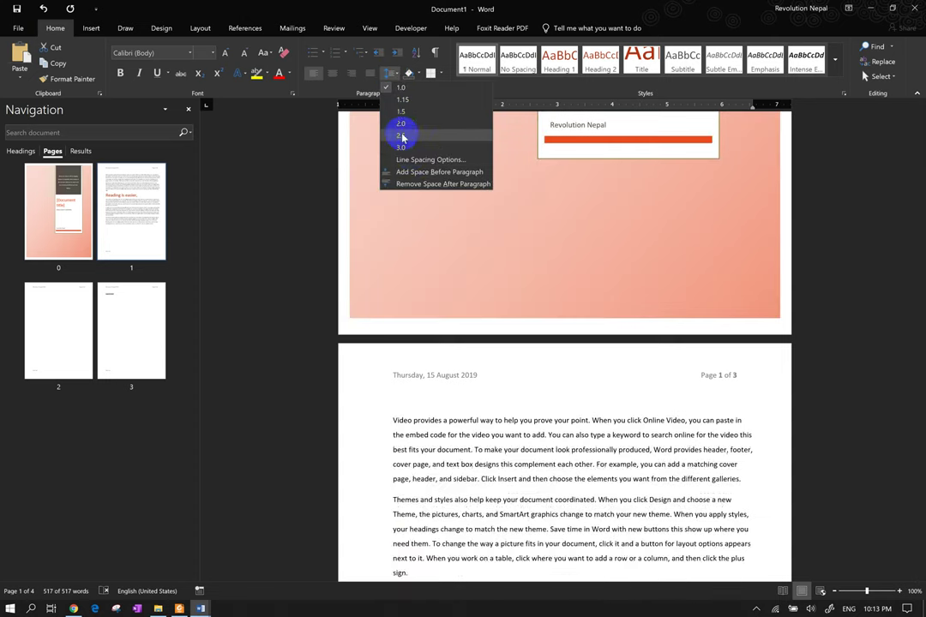
click(413, 160)
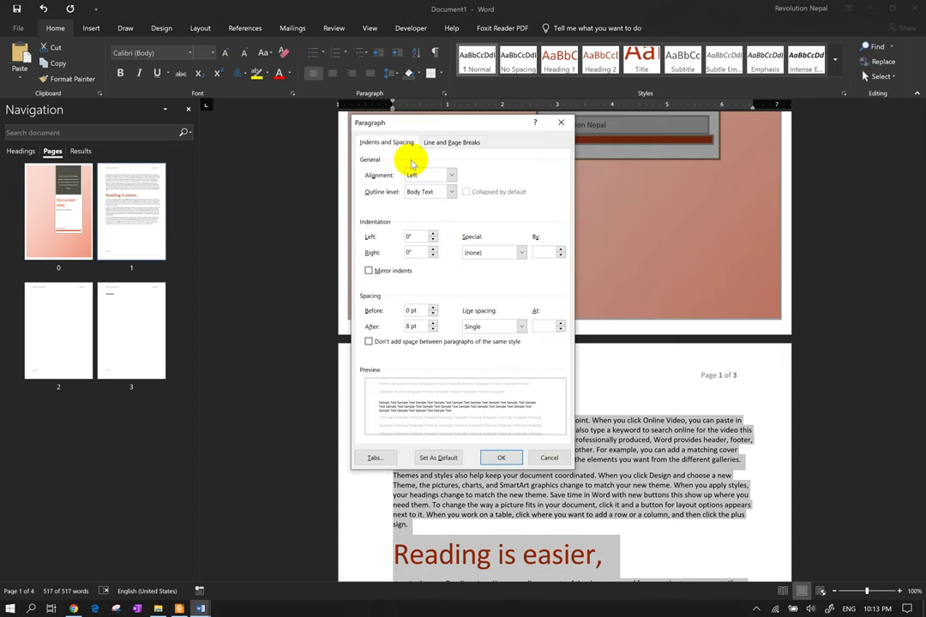
click(433, 233)
click(433, 233)
click(433, 249)
click(490, 252)
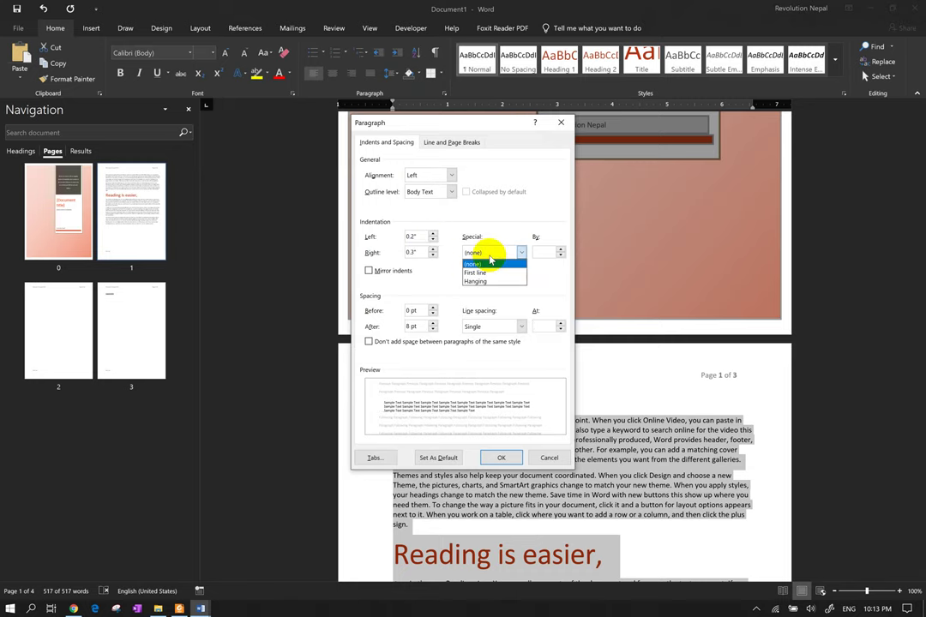
click(494, 282)
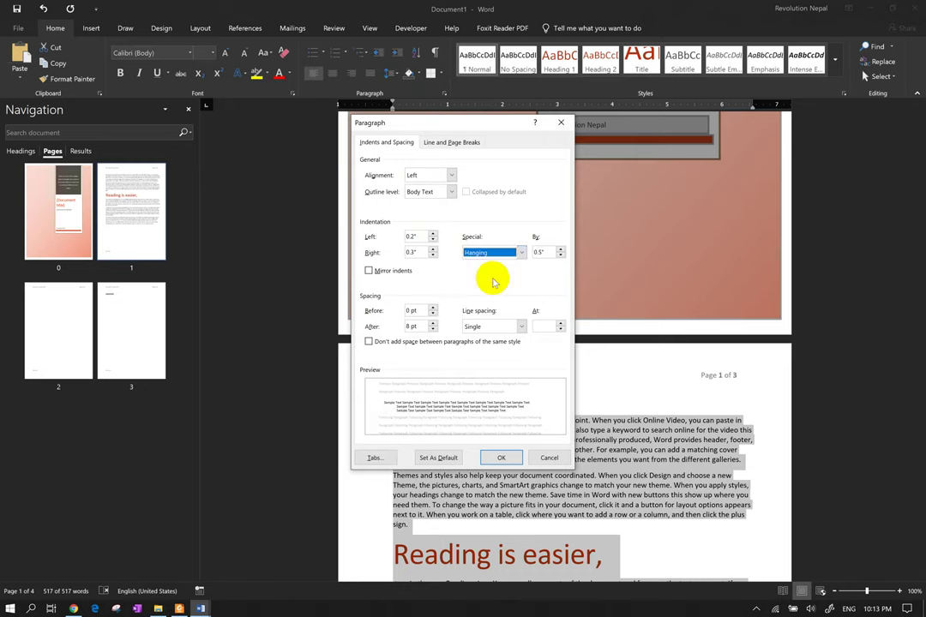
click(501, 252)
click(495, 264)
click(470, 327)
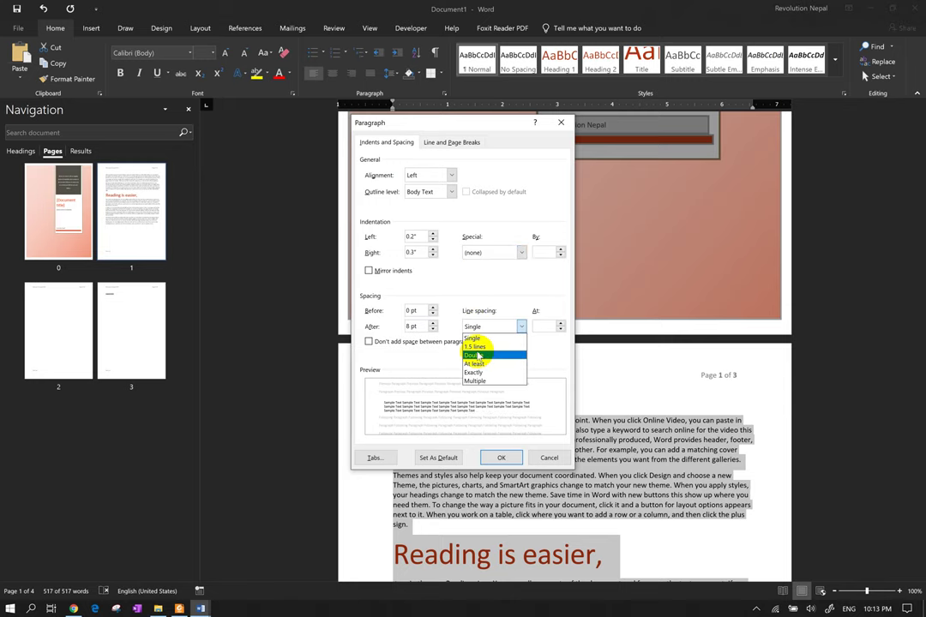
click(478, 355)
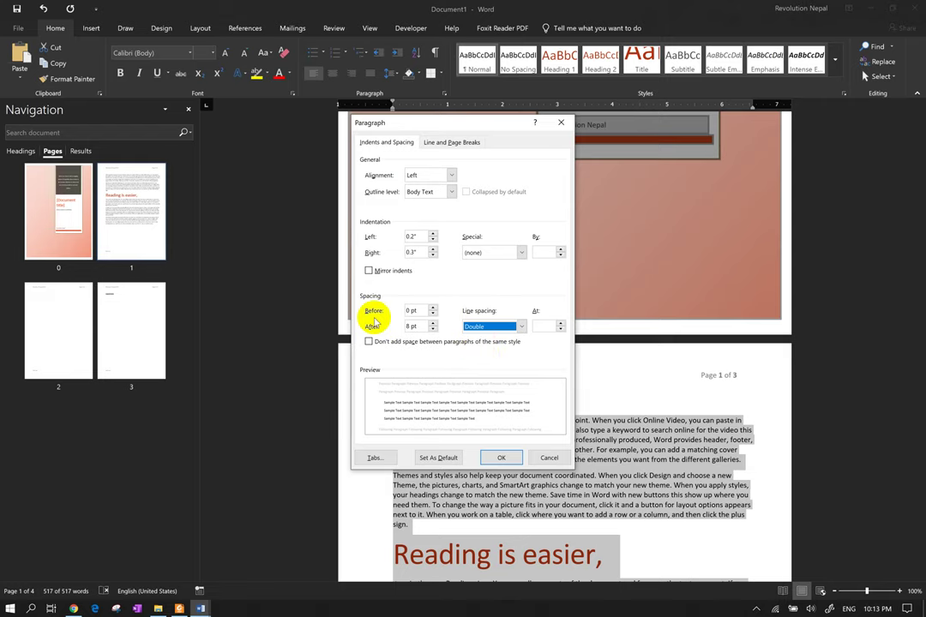
double_click(434, 323)
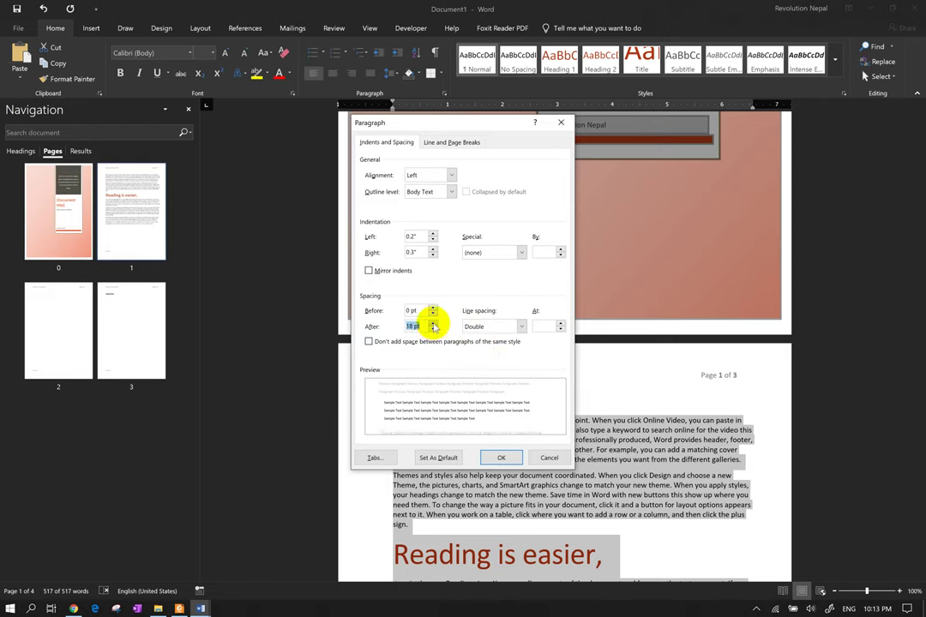
double_click(433, 331)
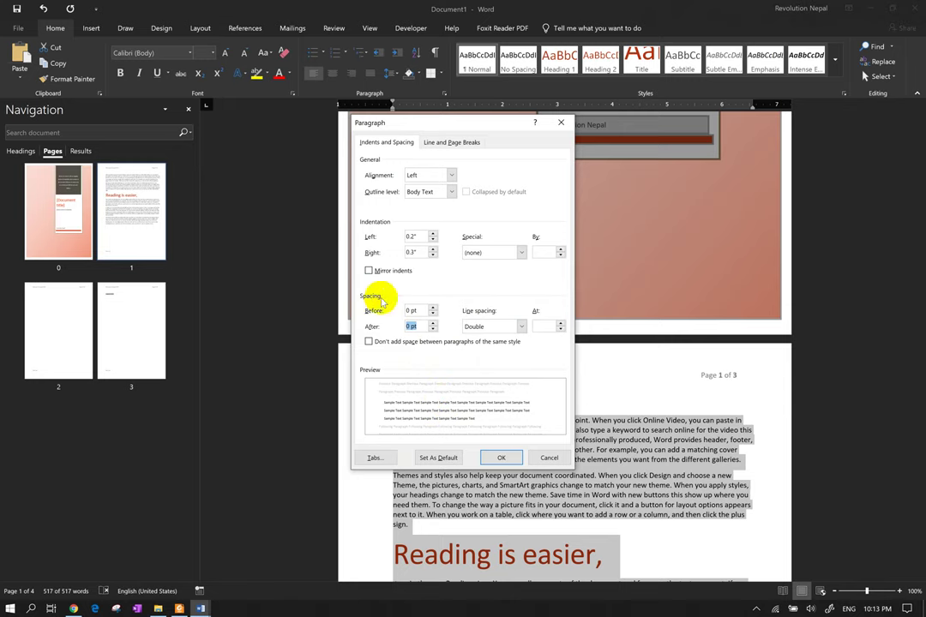
click(560, 122)
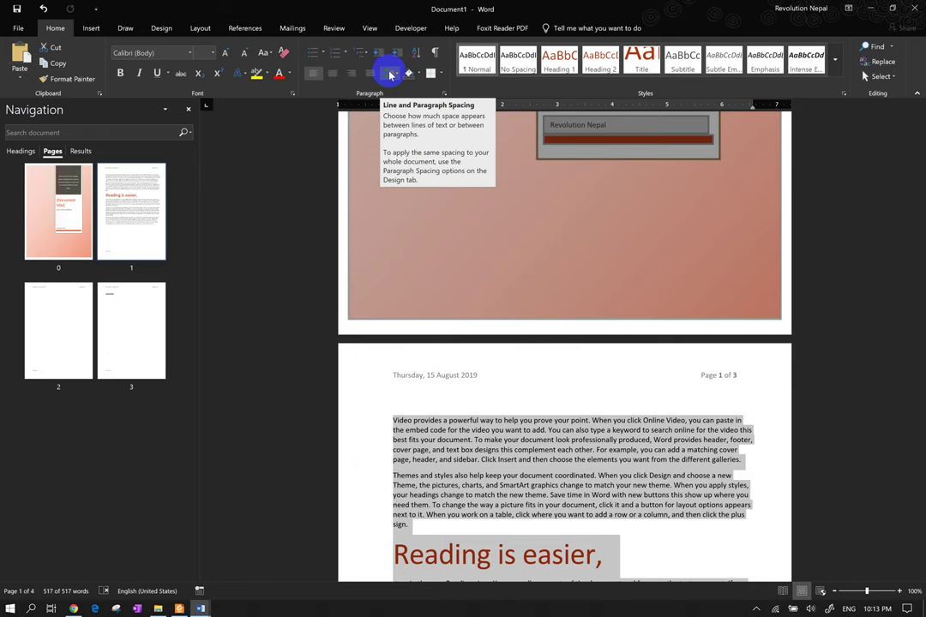
In Line Spacing Options, lower Spacing After to 0 pt with the spinner and apply
click(392, 74)
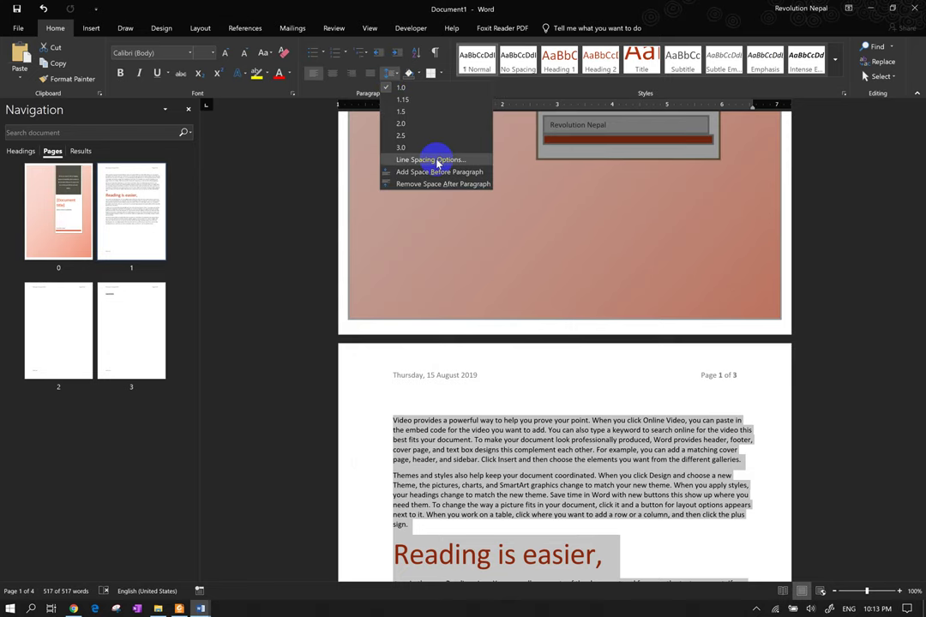
click(437, 161)
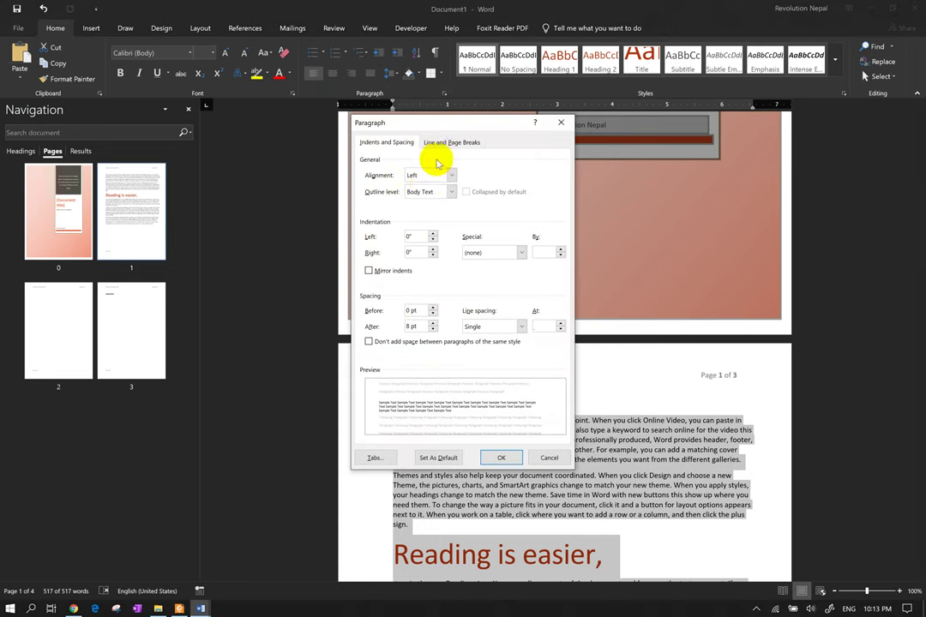
click(433, 323)
click(433, 330)
click(433, 330)
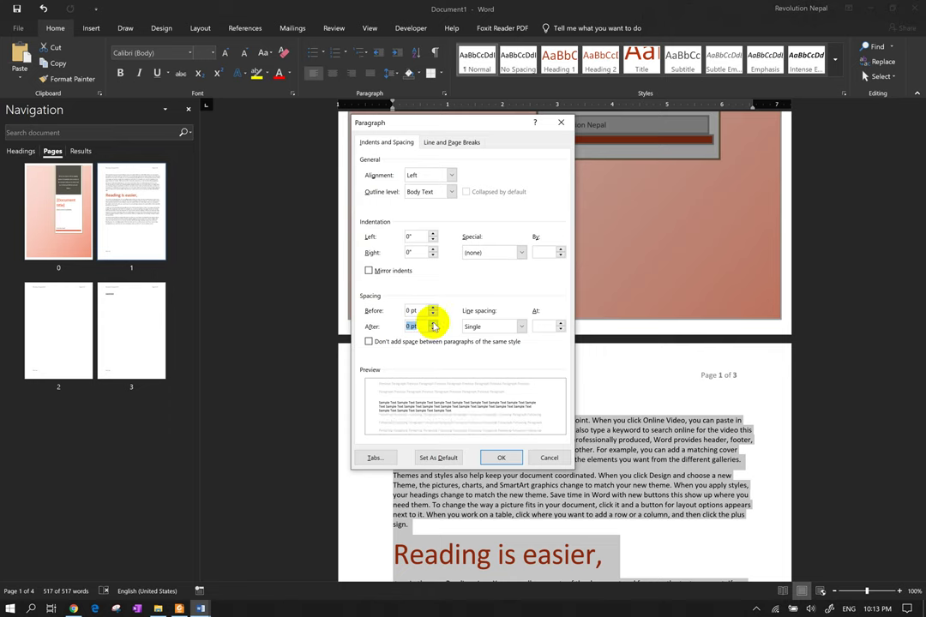
click(501, 461)
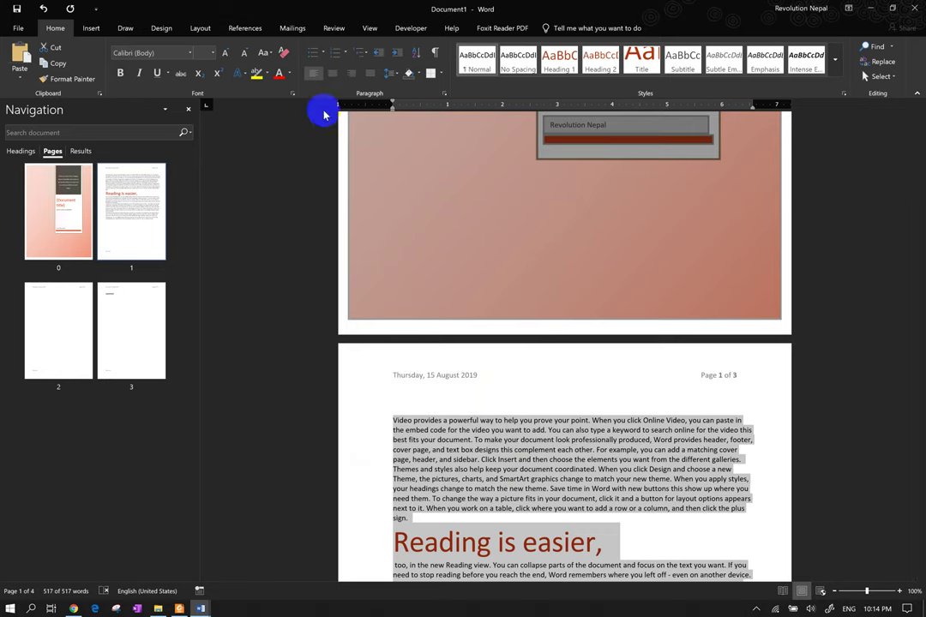
In Custom Paragraph Spacing, set default After to 0 pt and Line spacing to Single
click(162, 28)
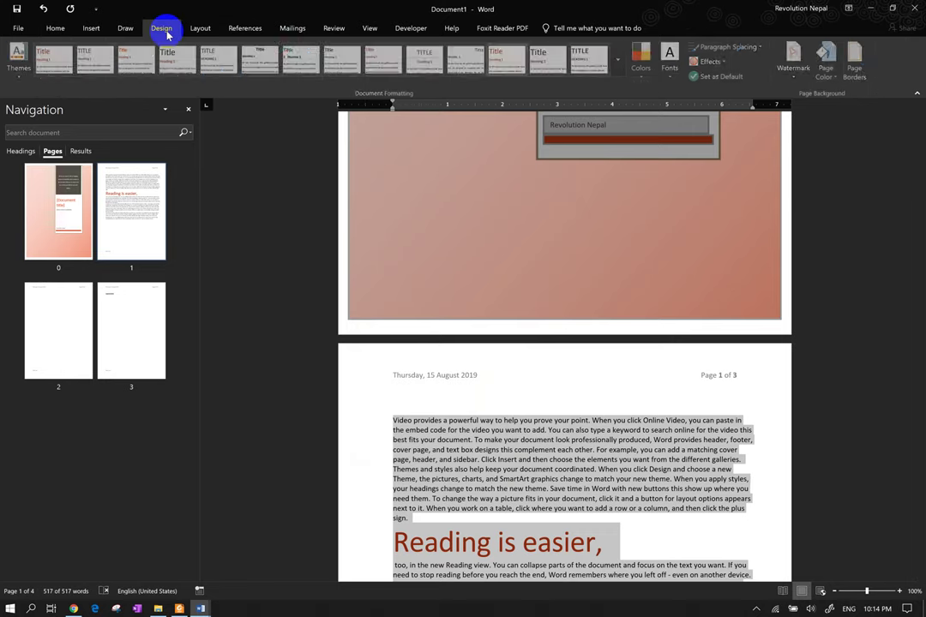
click(721, 50)
click(767, 237)
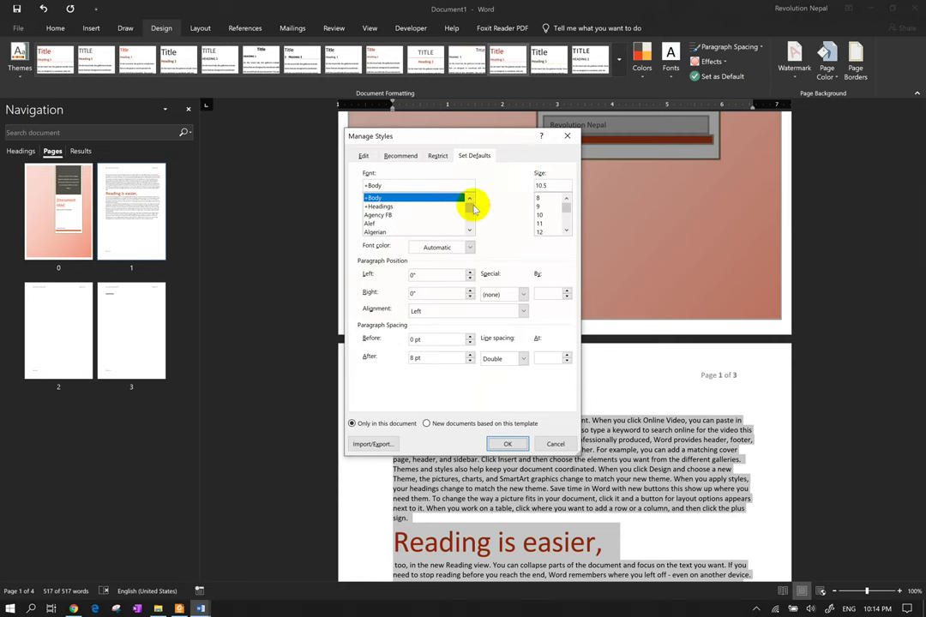
drag(409, 137, 246, 135)
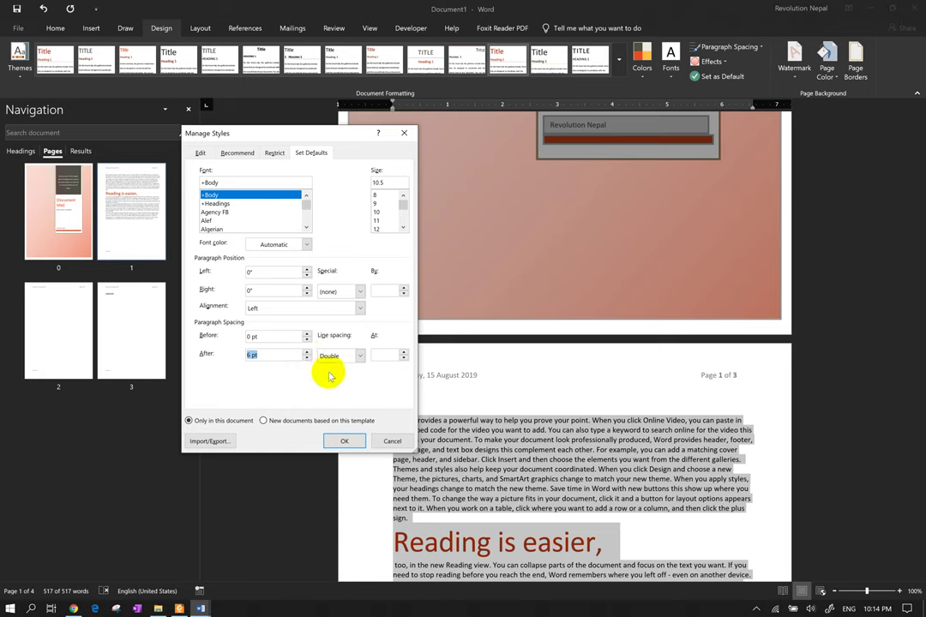
click(308, 360)
click(357, 355)
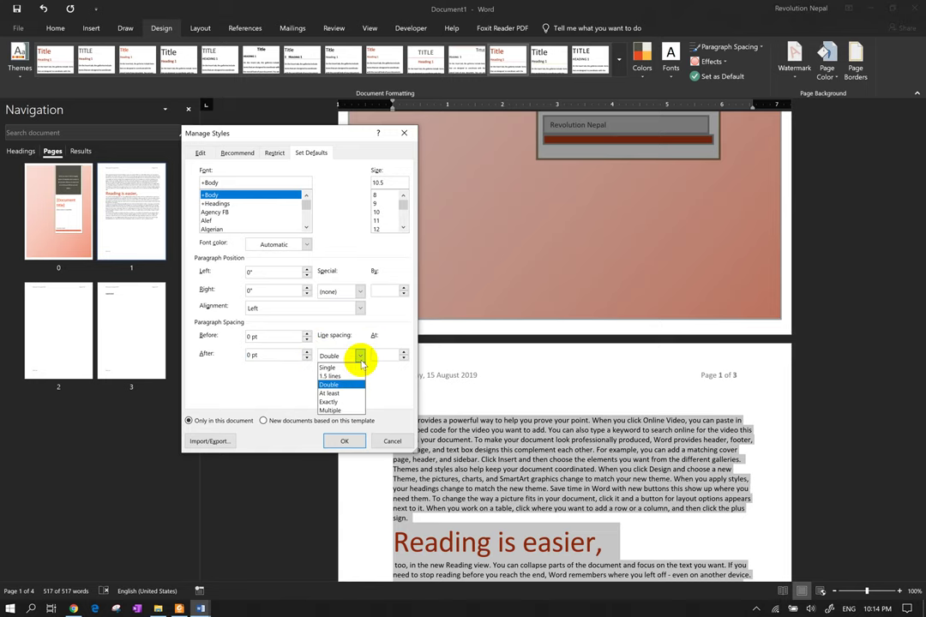
click(354, 369)
click(347, 441)
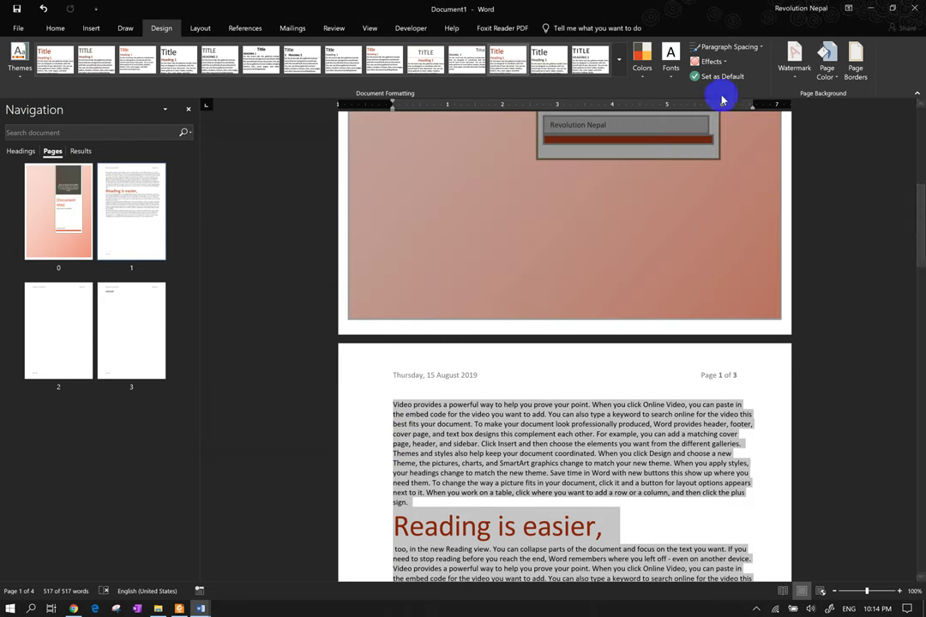
Confirm Set as Default for the current style set, then click into the body text
click(743, 77)
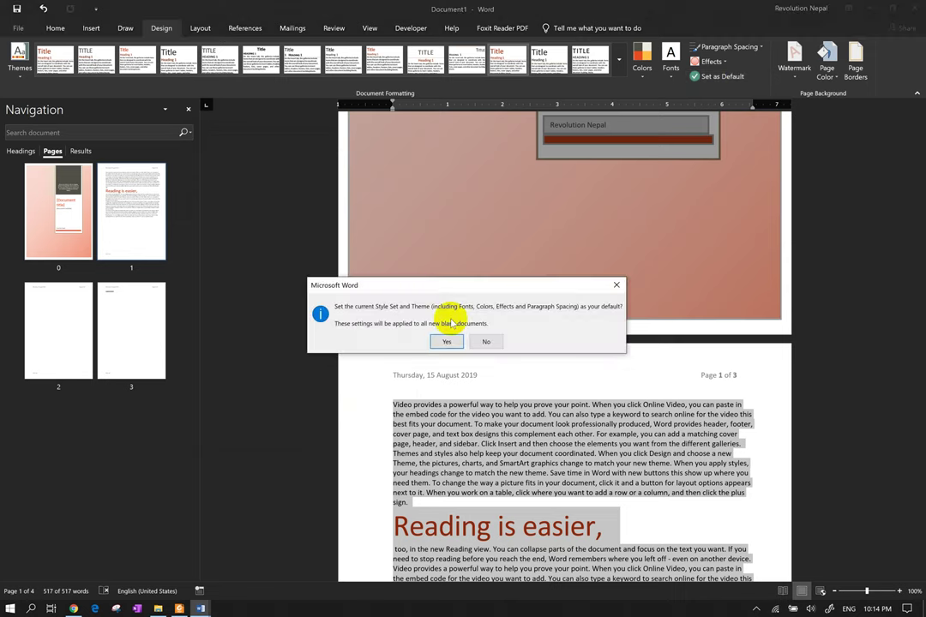
click(446, 341)
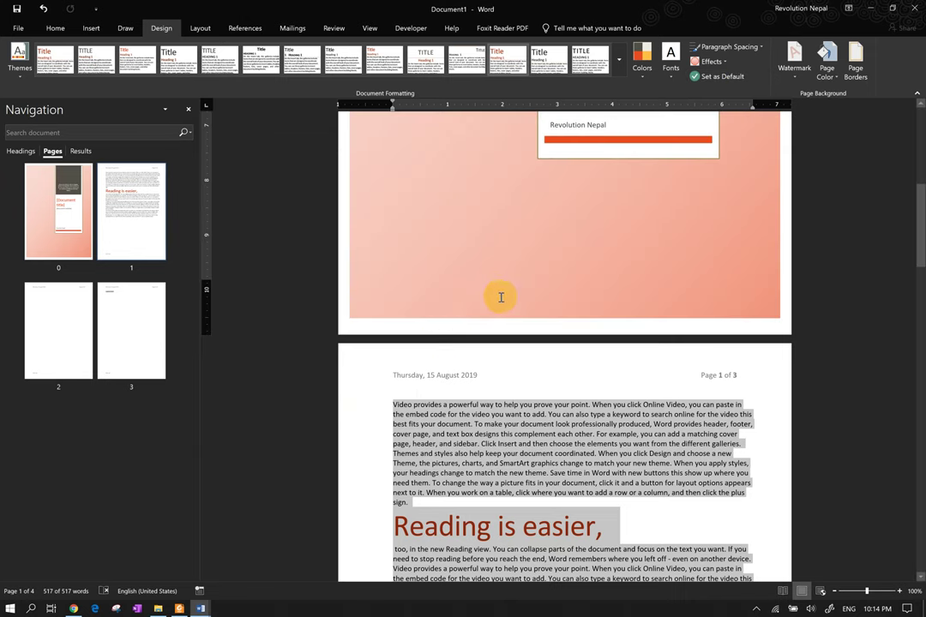
click(711, 333)
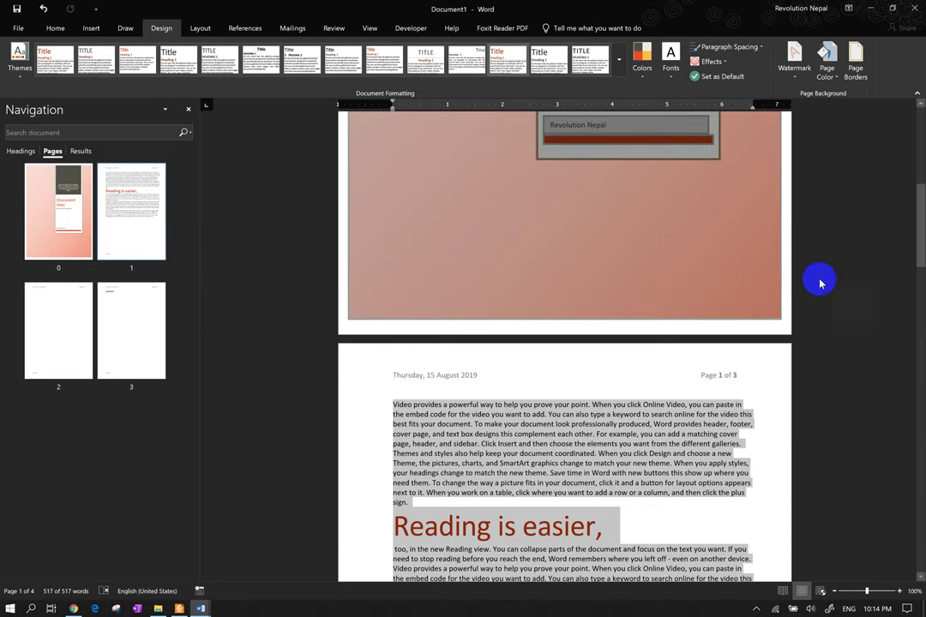
scroll(837, 290, up, 3)
scroll(829, 218, down, 3)
scroll(823, 227, down, 3)
click(755, 290)
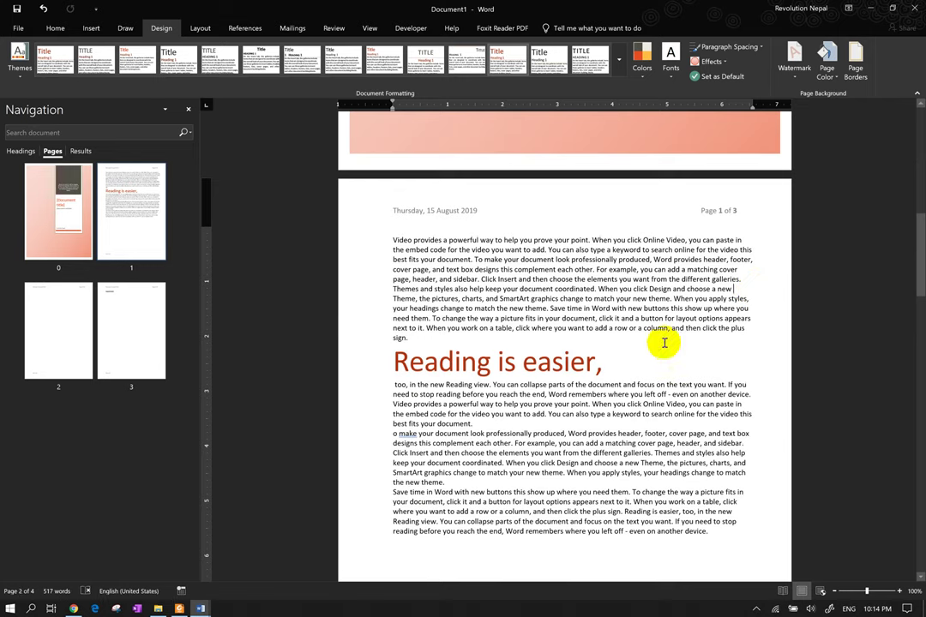
Open the Custom Watermark dialog, choose Picture watermark, and begin selecting a picture
click(798, 81)
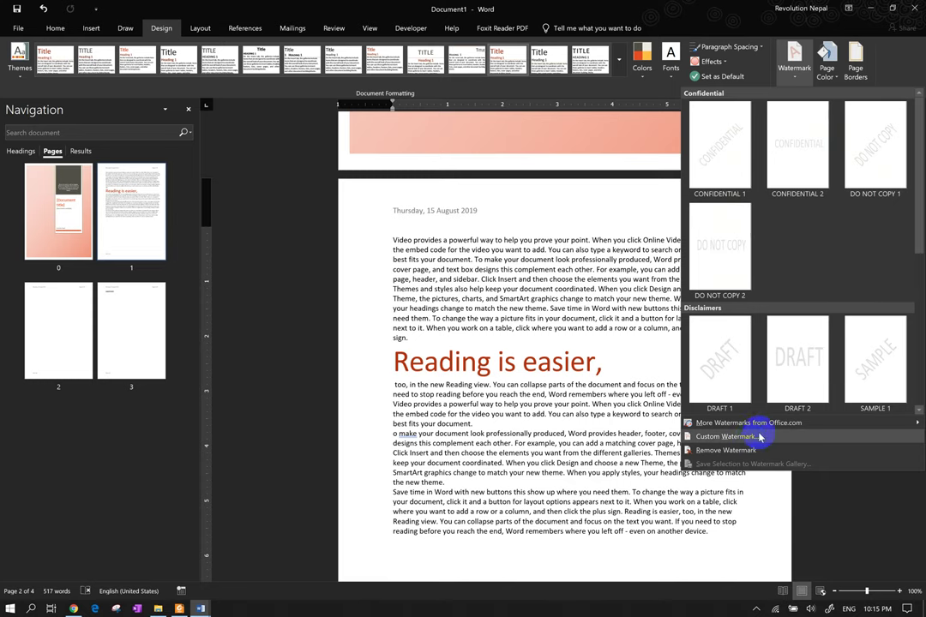
mouse_move(772, 423)
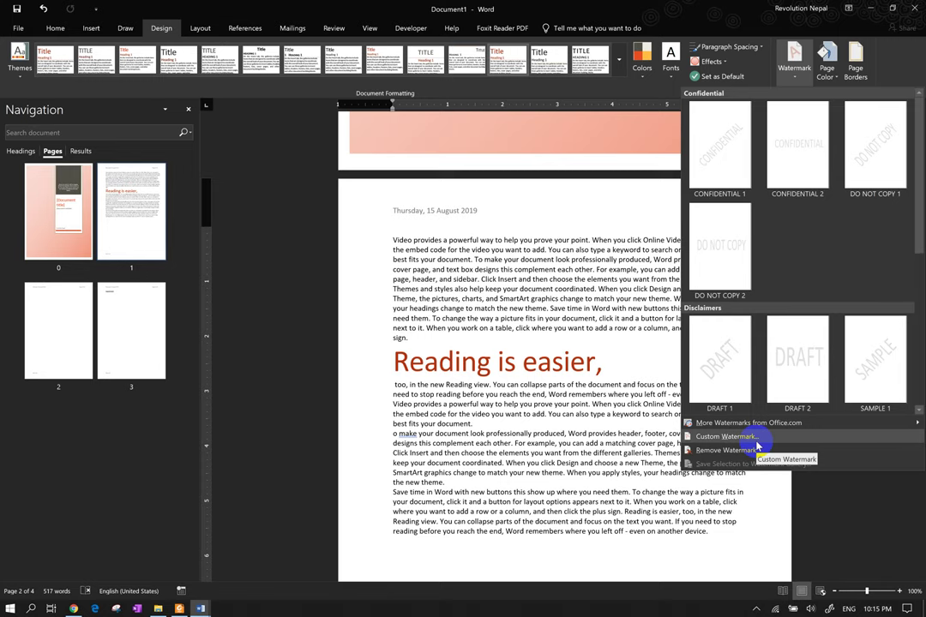
click(756, 439)
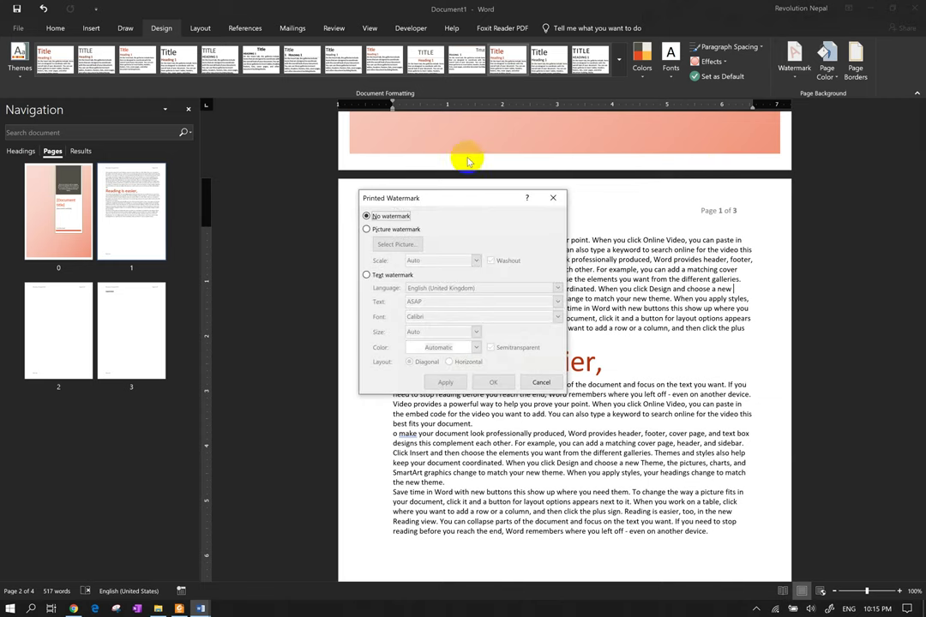
drag(468, 200, 645, 204)
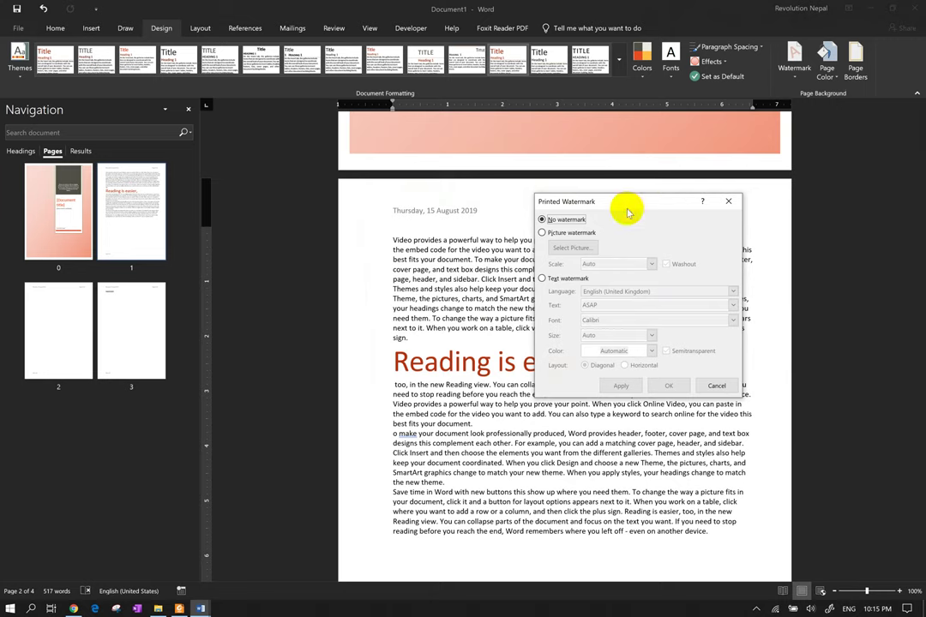
click(583, 234)
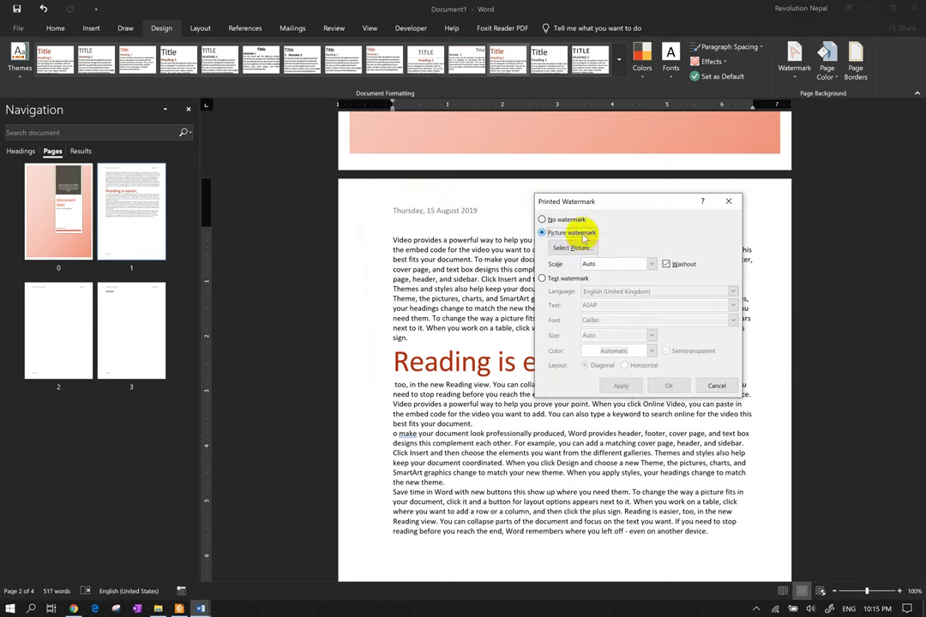
click(583, 246)
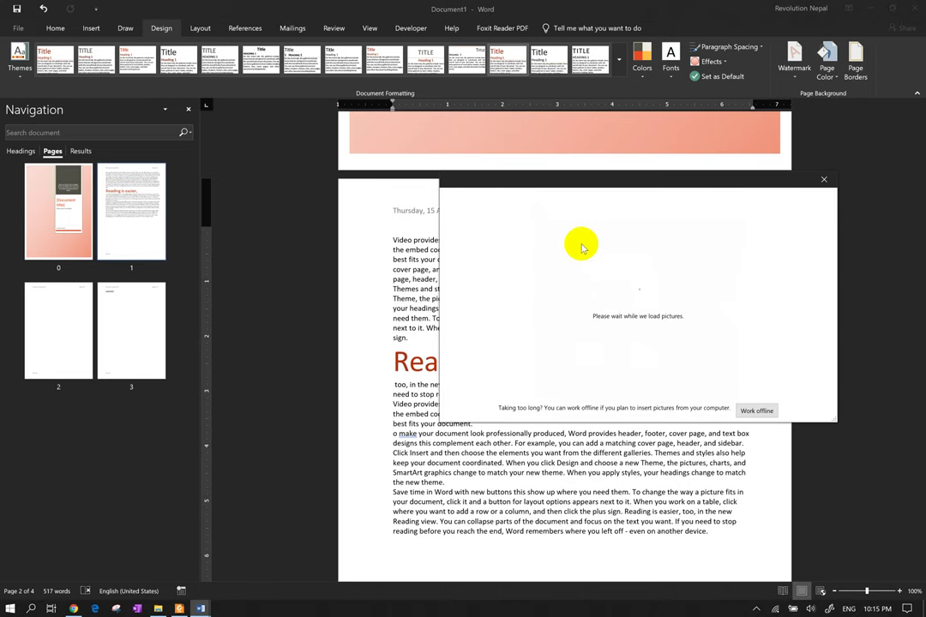
Browse from a local file to the Desktop and choose the first picture as watermark
click(755, 411)
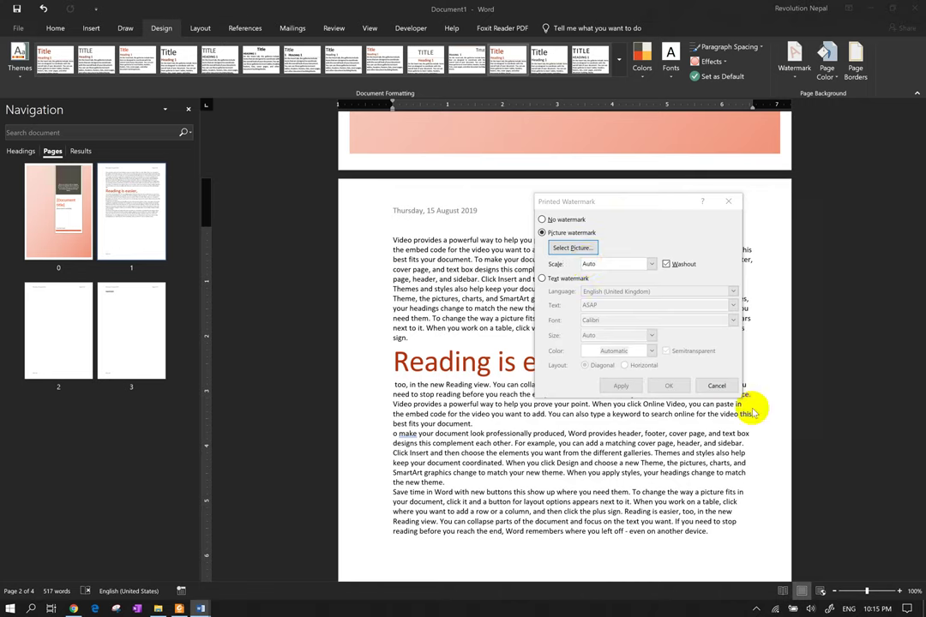
click(572, 248)
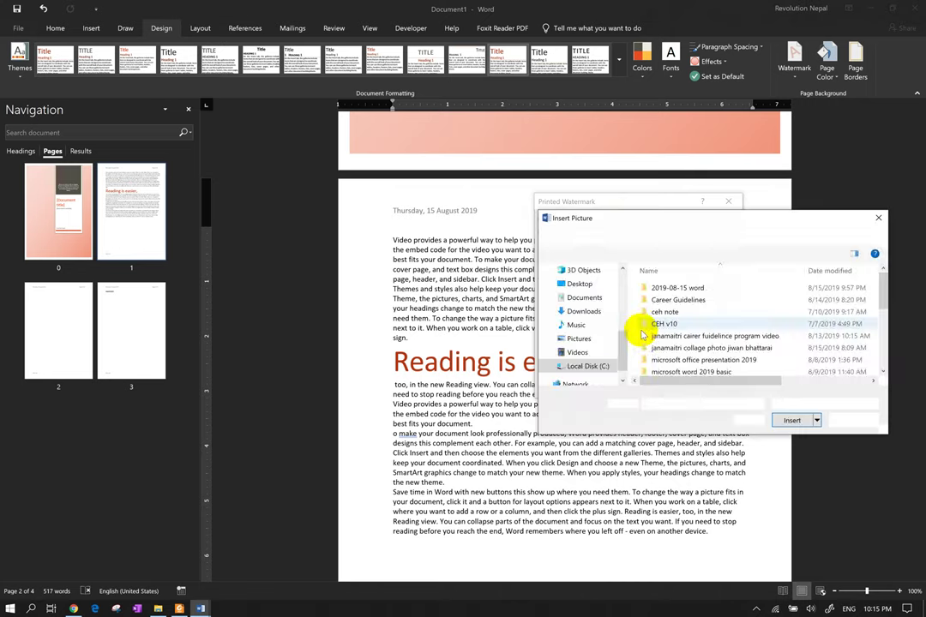
click(586, 344)
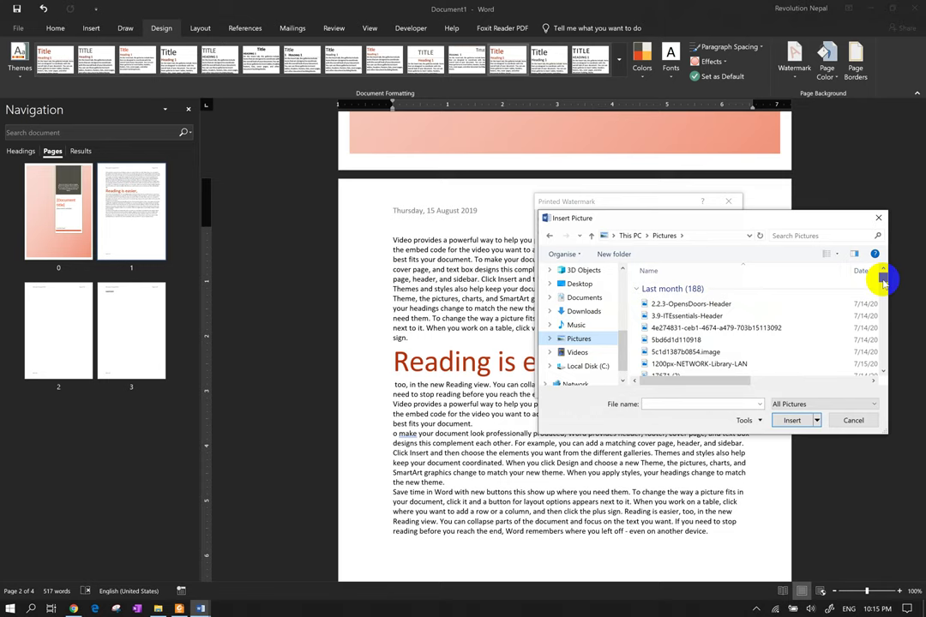
scroll(736, 349, down, 1)
scroll(735, 349, down, 3)
scroll(735, 350, down, 1)
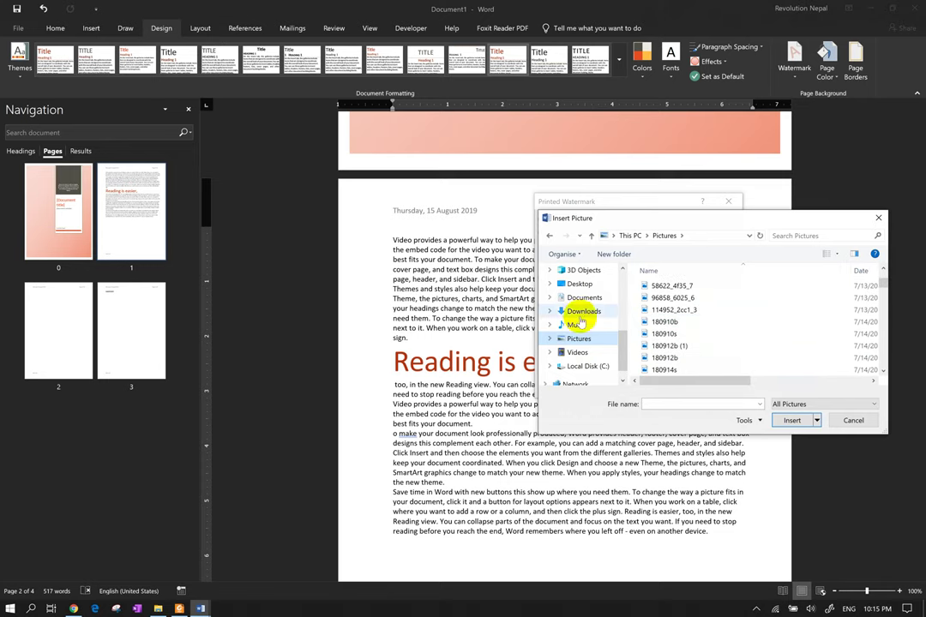
click(580, 284)
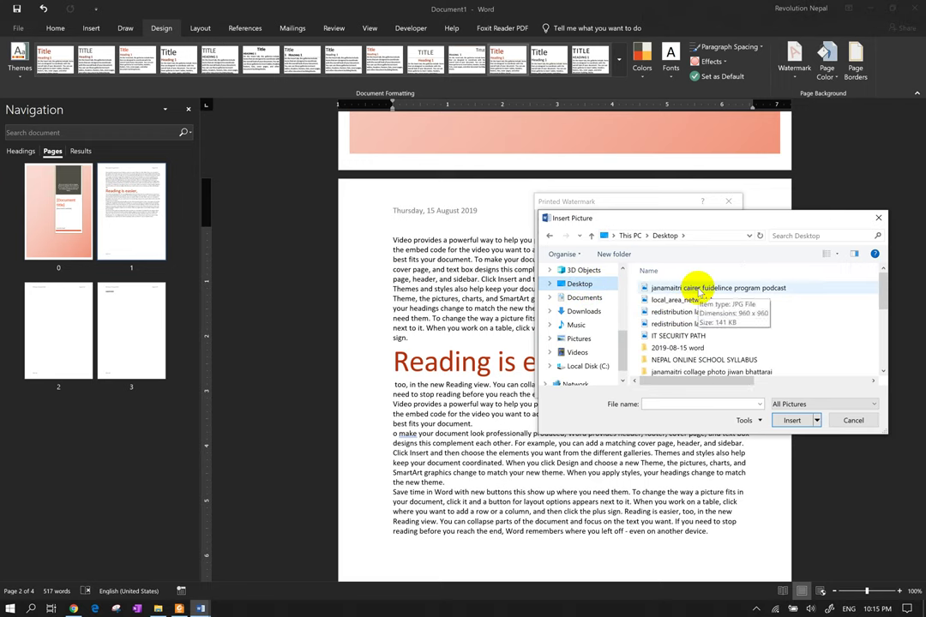
double_click(701, 290)
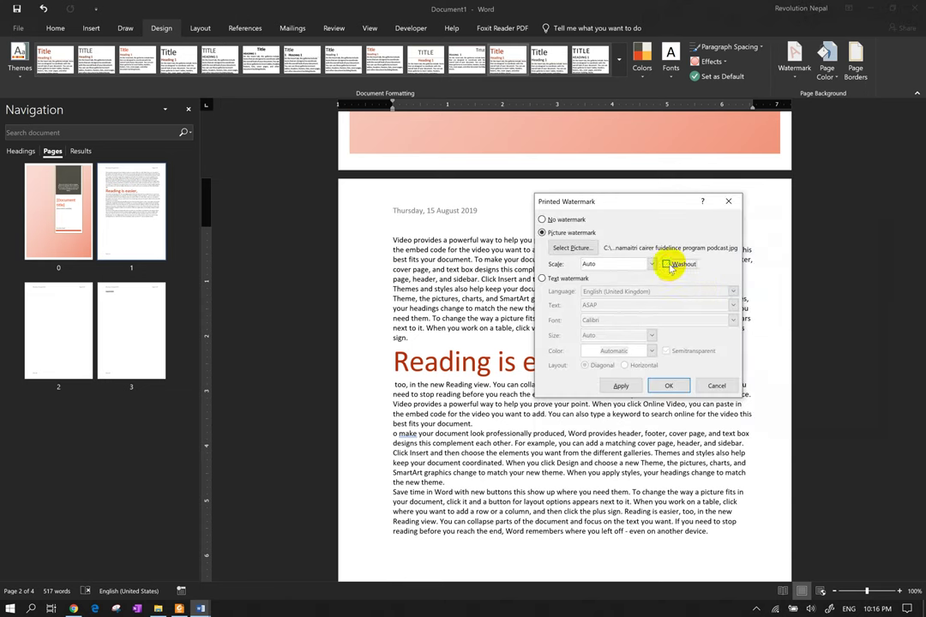
Set the picture watermark scale to 50% with Washout and apply it
click(652, 265)
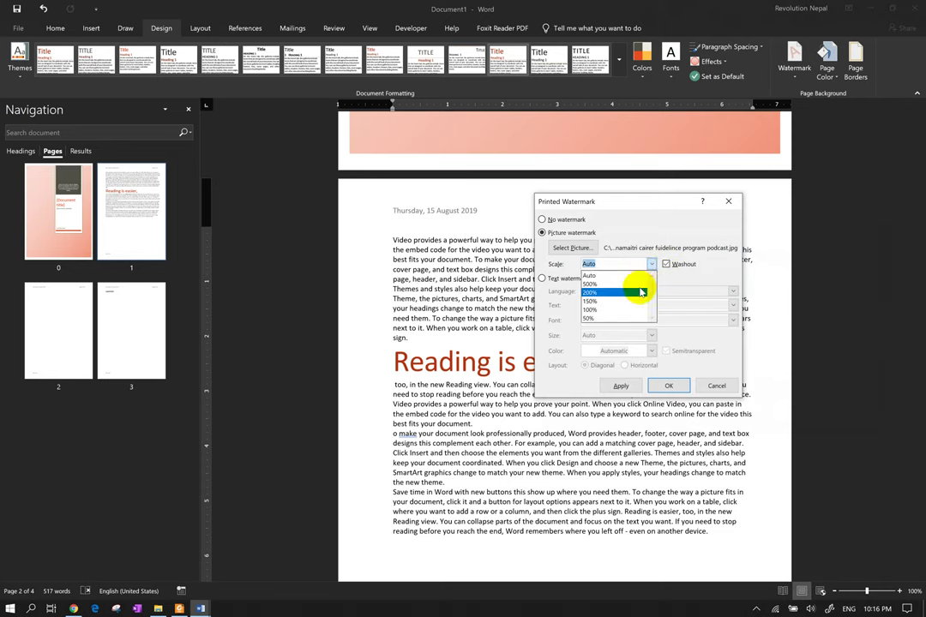
click(629, 302)
click(652, 264)
click(614, 319)
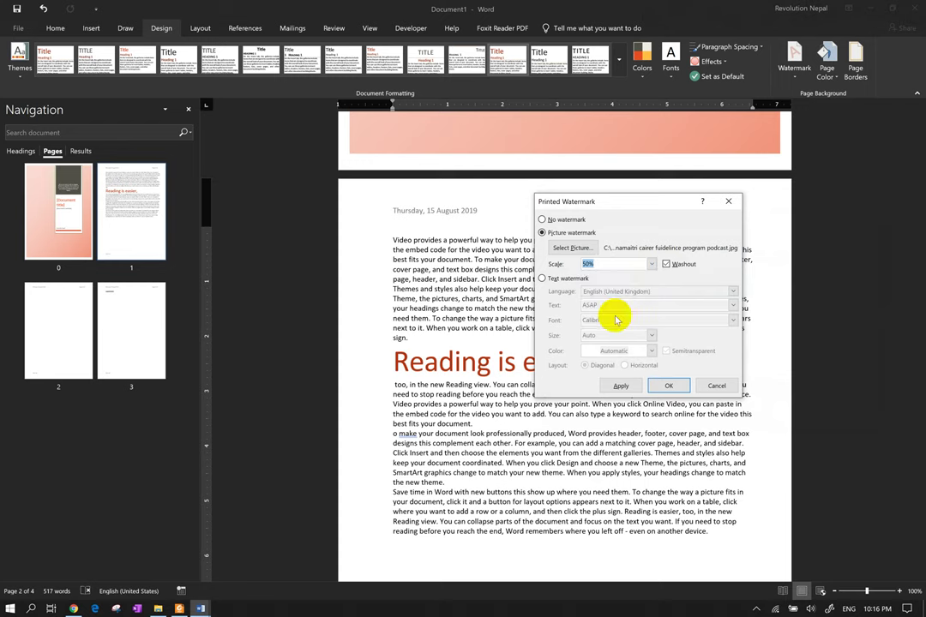
click(669, 388)
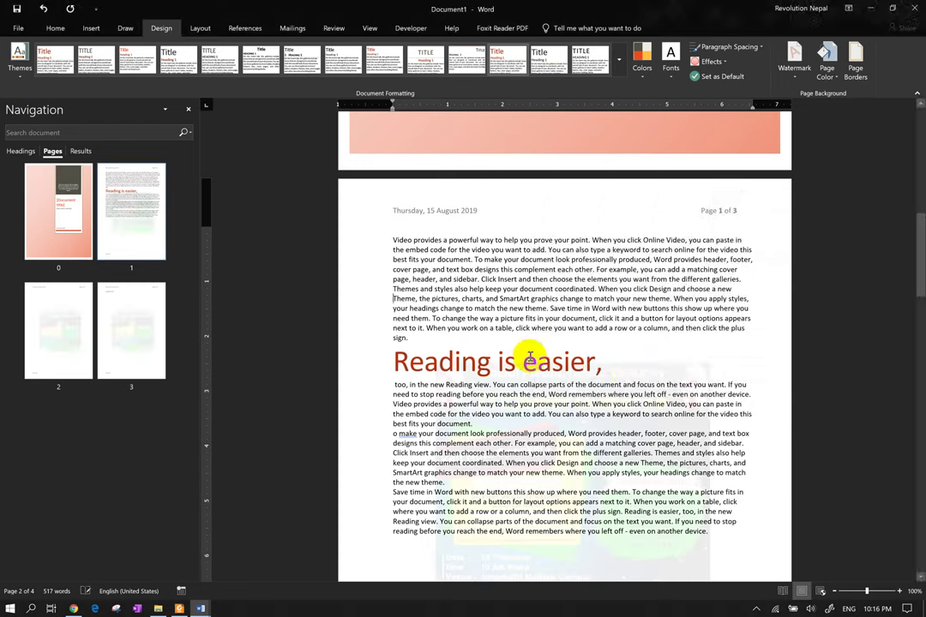
scroll(563, 457, down, 3)
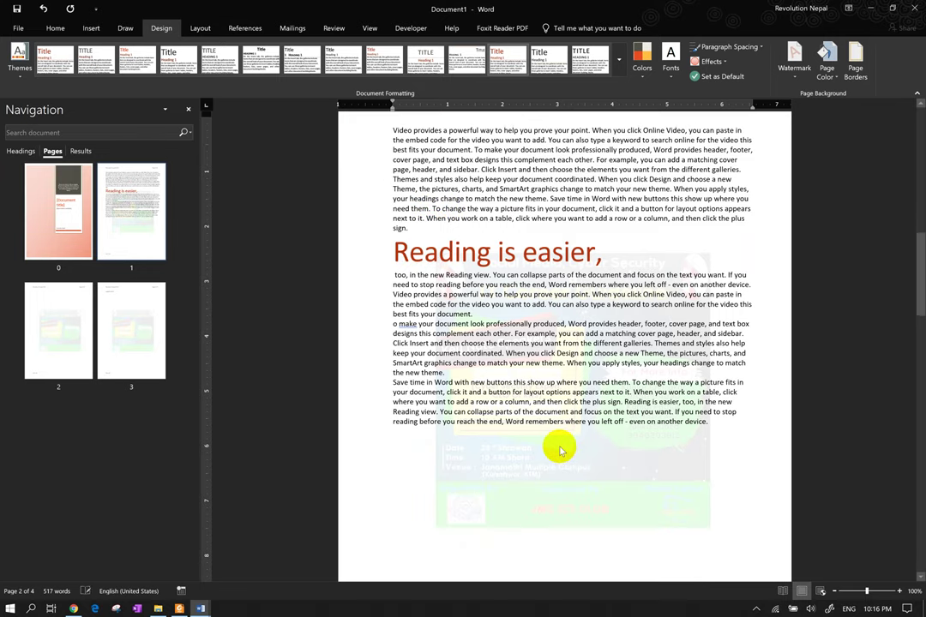
Remove the picture watermark and reopen the Custom Watermark settings
click(796, 80)
click(717, 453)
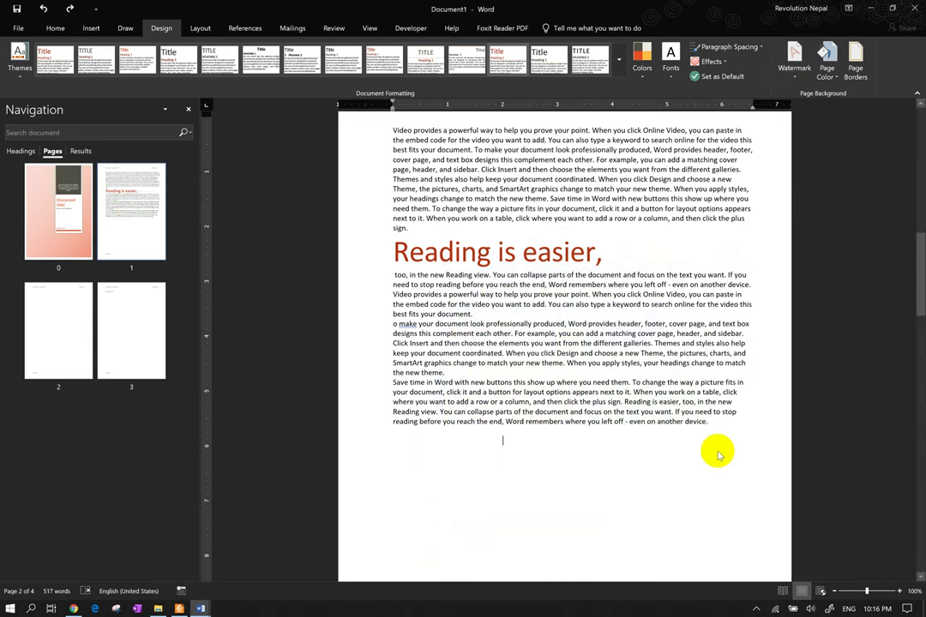
click(797, 79)
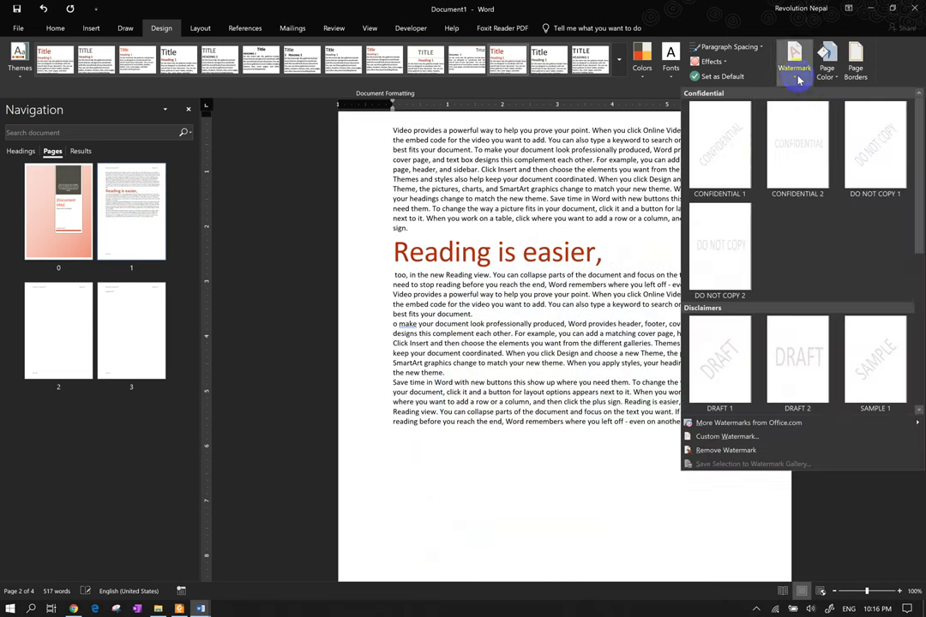
click(749, 439)
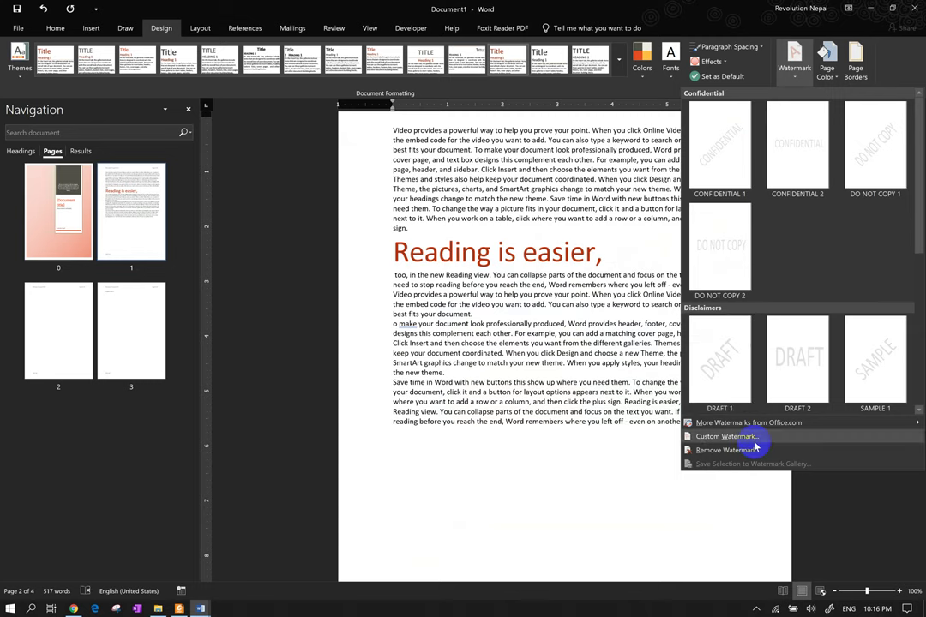
click(755, 438)
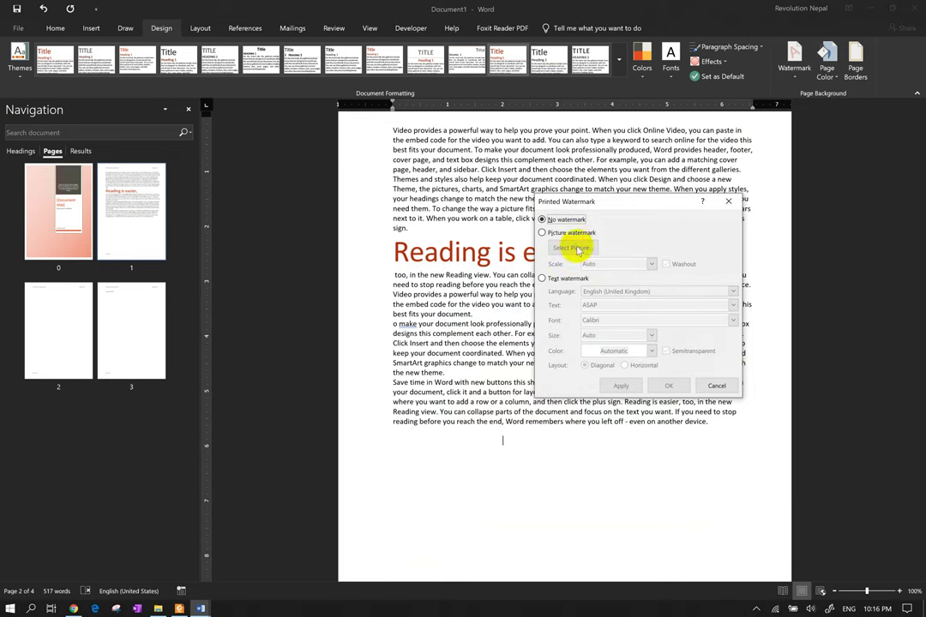
Switch to a text watermark and replace its text with WORD 2019
click(551, 277)
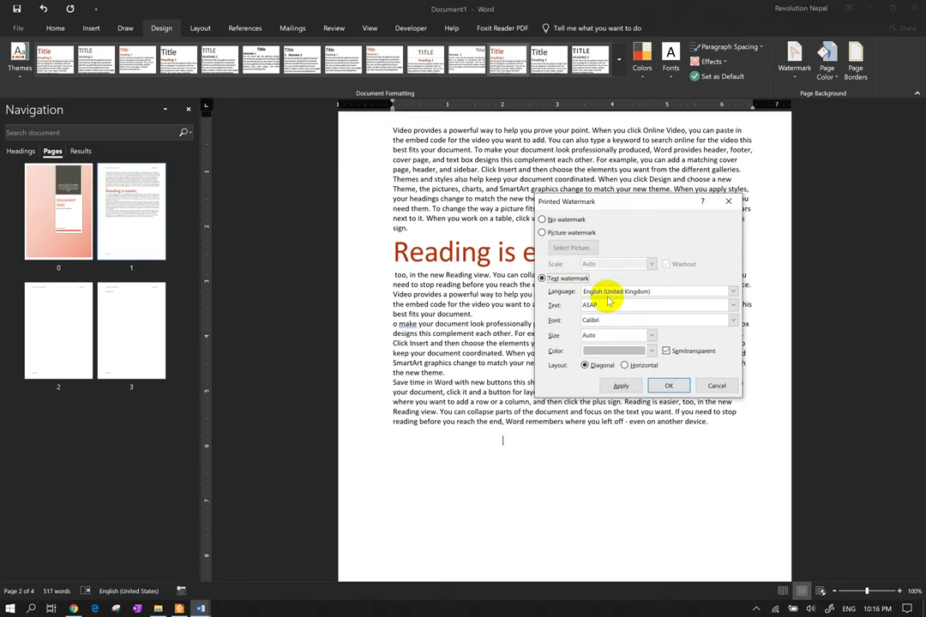
click(733, 306)
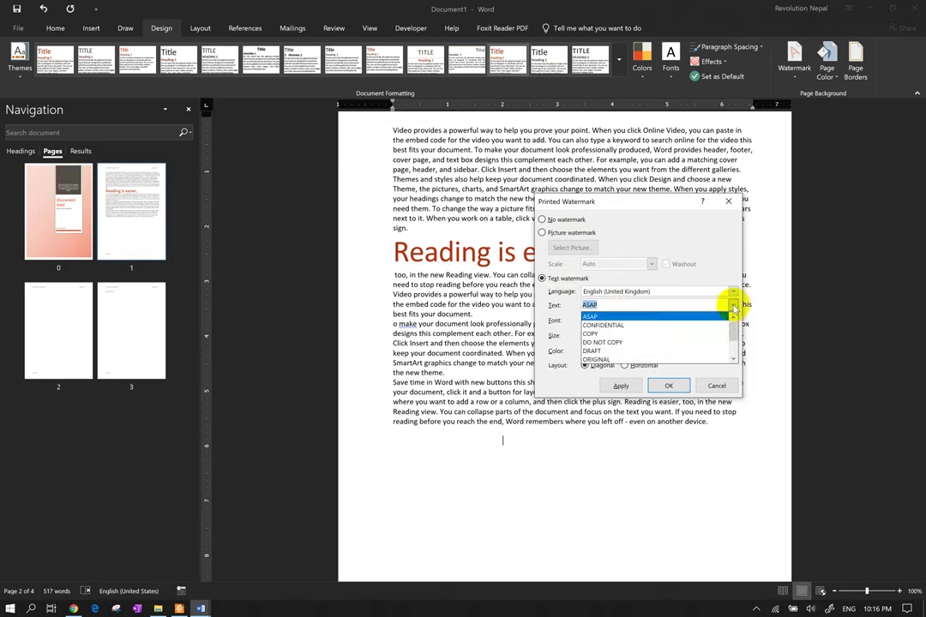
click(686, 281)
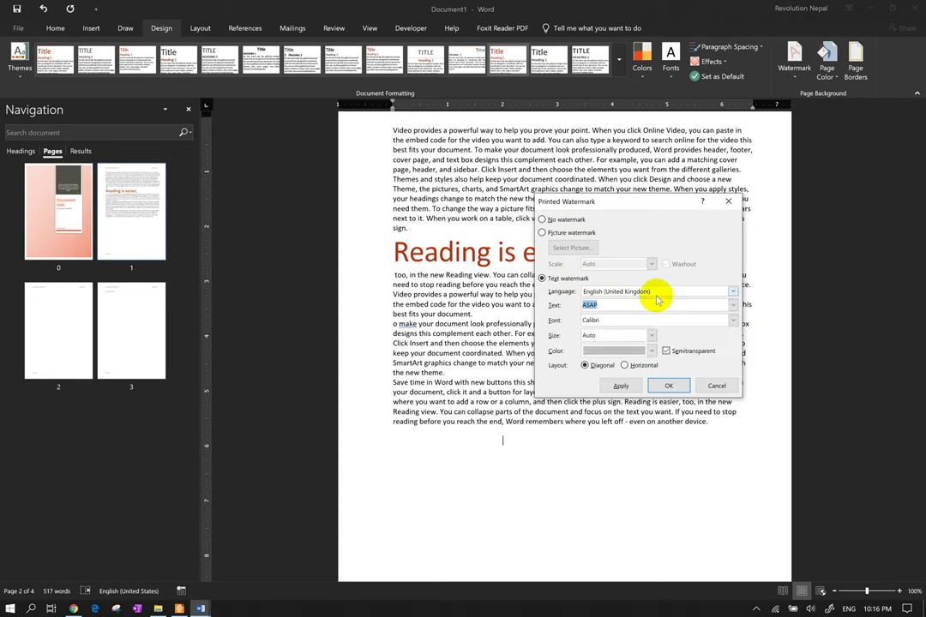
double_click(639, 307)
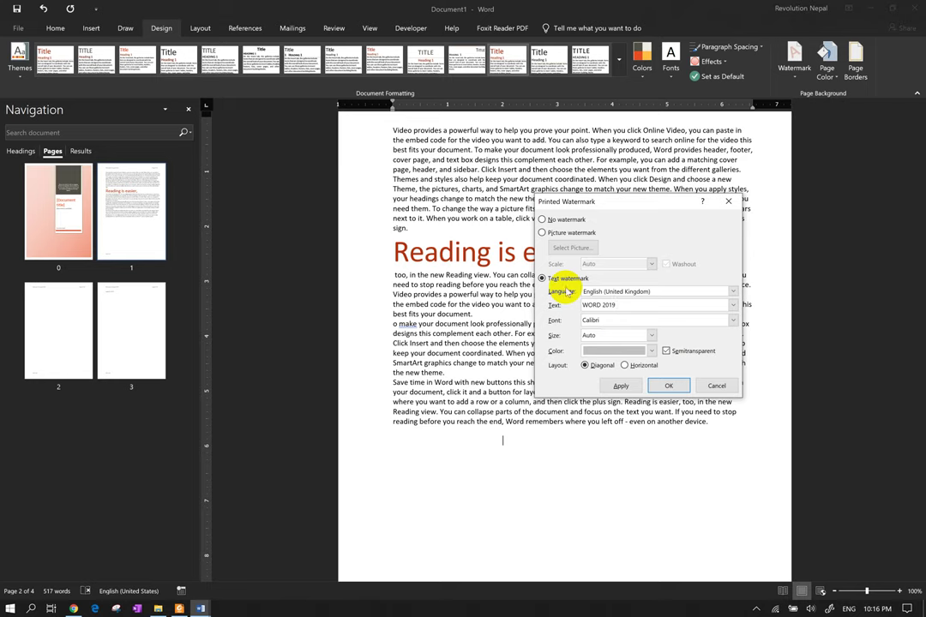
Set the watermark font to Tahoma at size 40 and apply it
click(734, 321)
text(T)
key(BackSpace)
key(BackSpace)
click(698, 333)
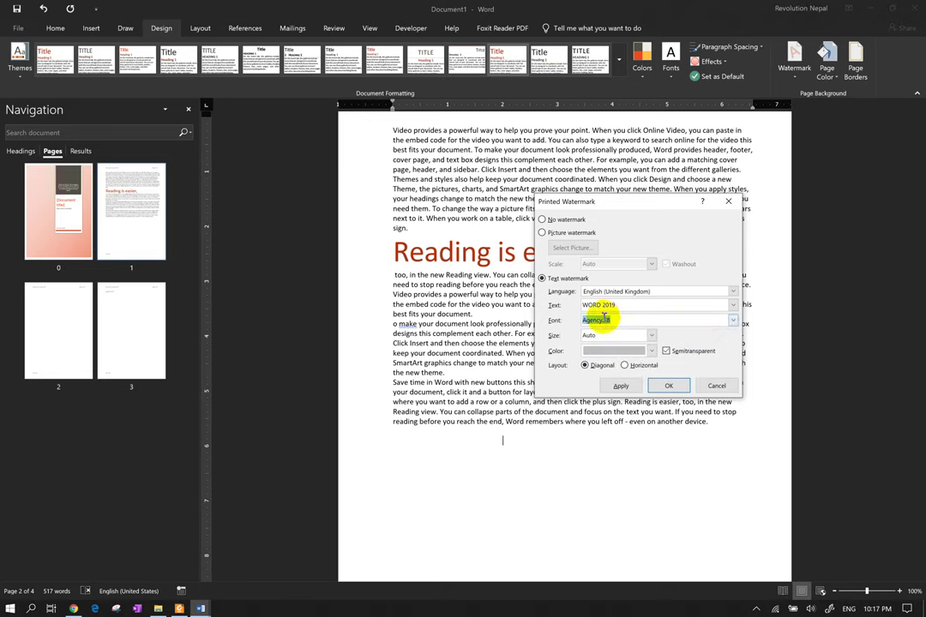
click(733, 320)
text(TH)
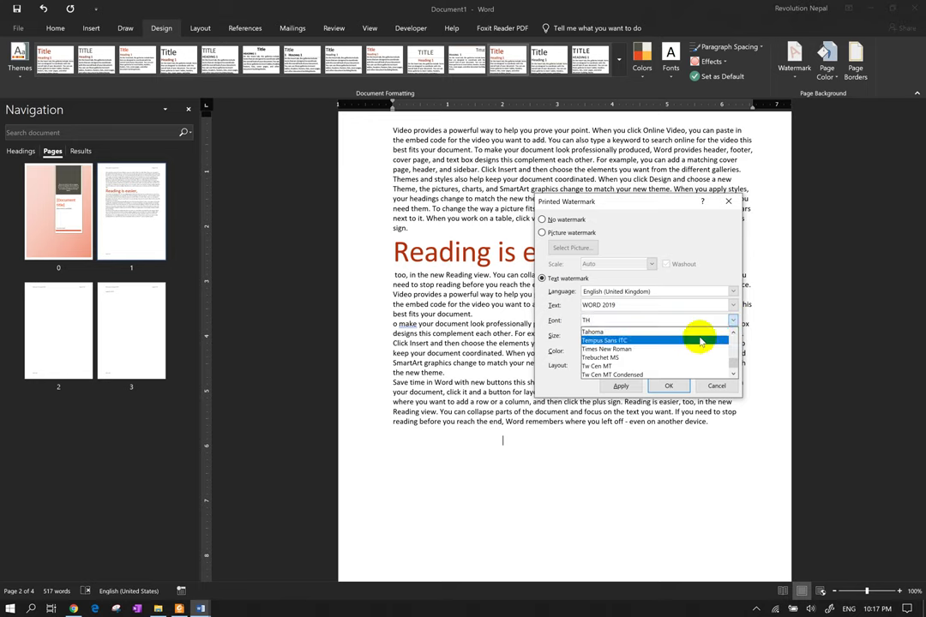
click(682, 332)
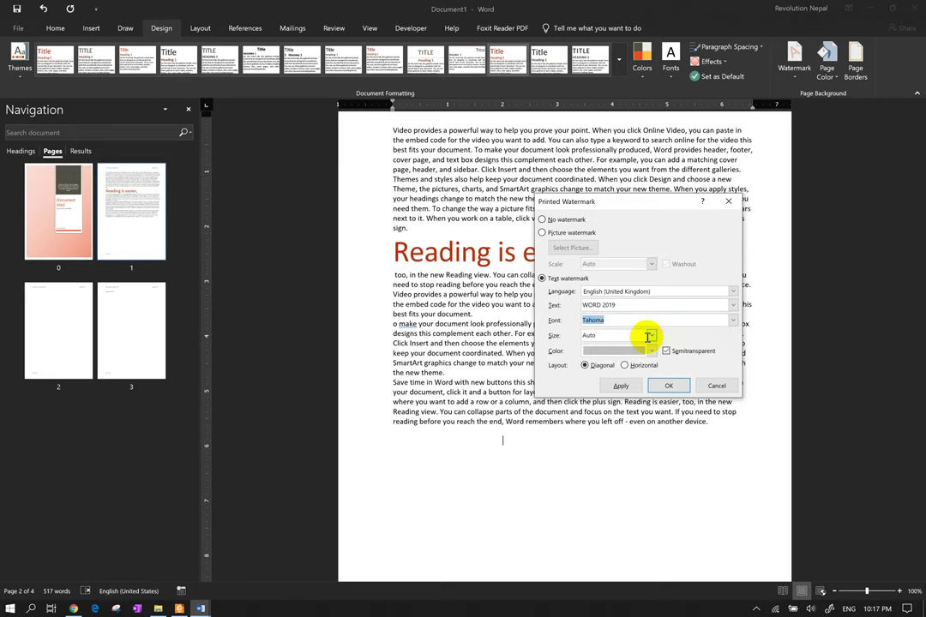
click(651, 336)
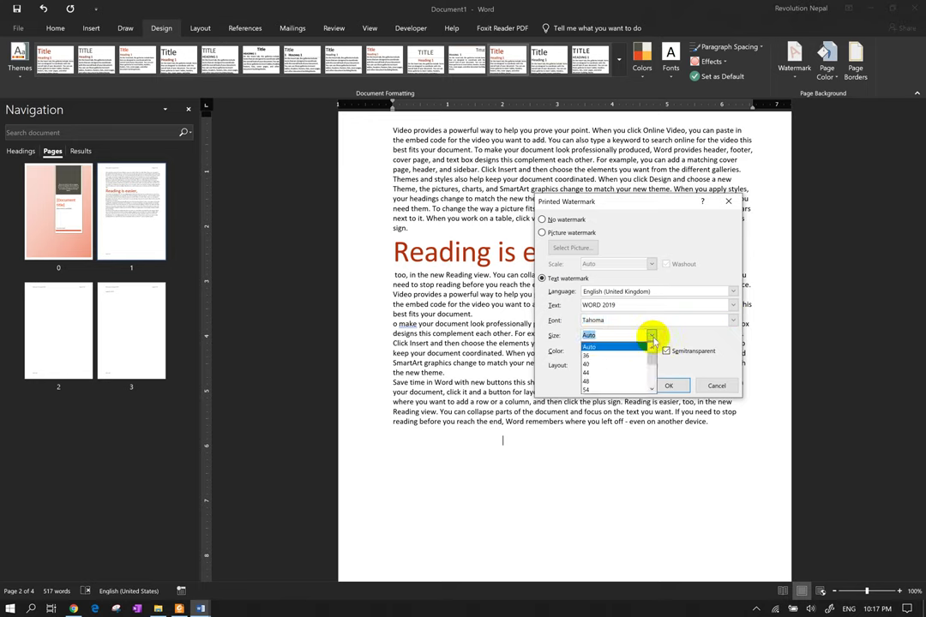
click(609, 365)
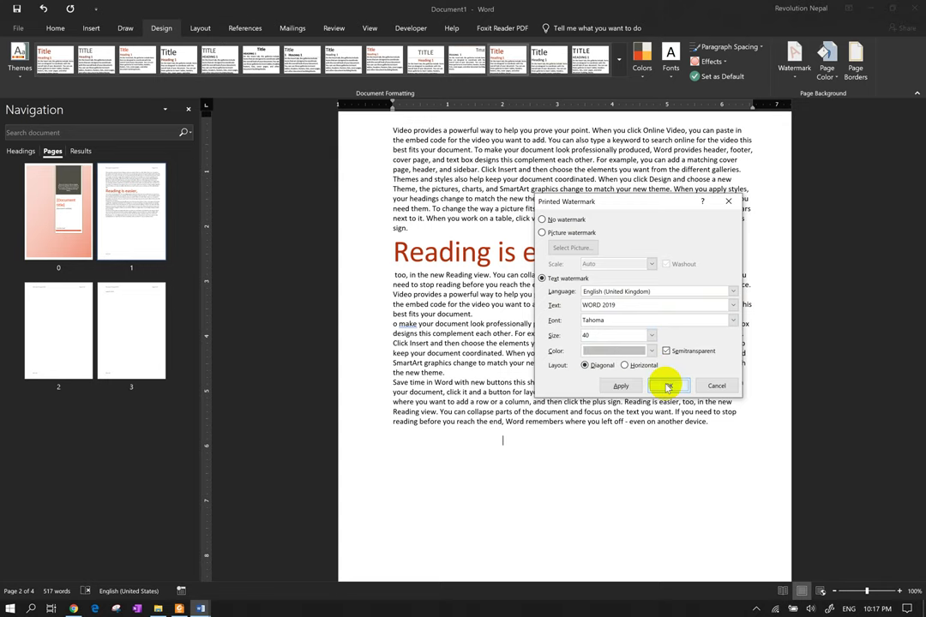
click(659, 384)
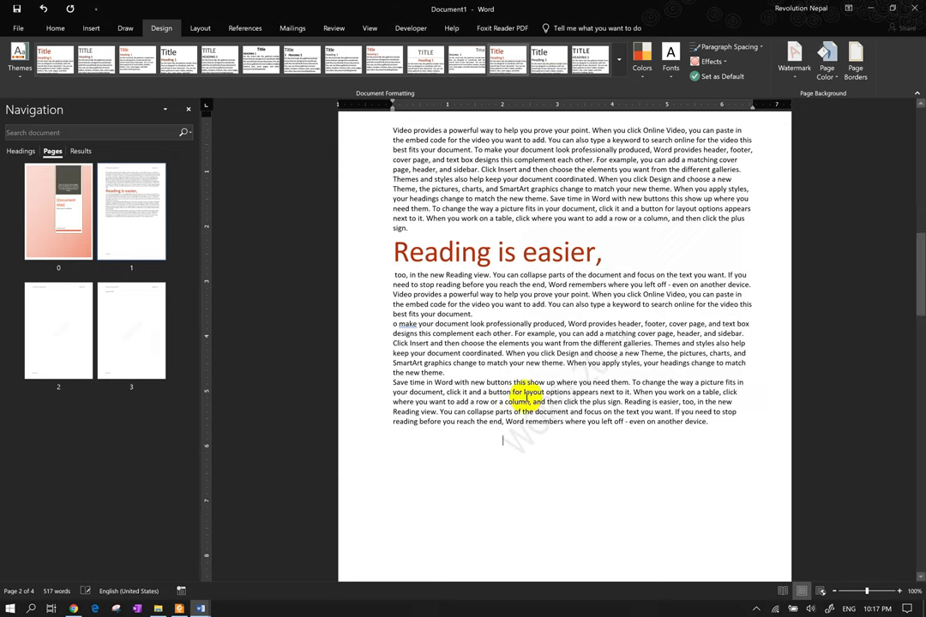
Make the WORD 2019 watermark red at size 120 and apply it
click(794, 64)
click(743, 437)
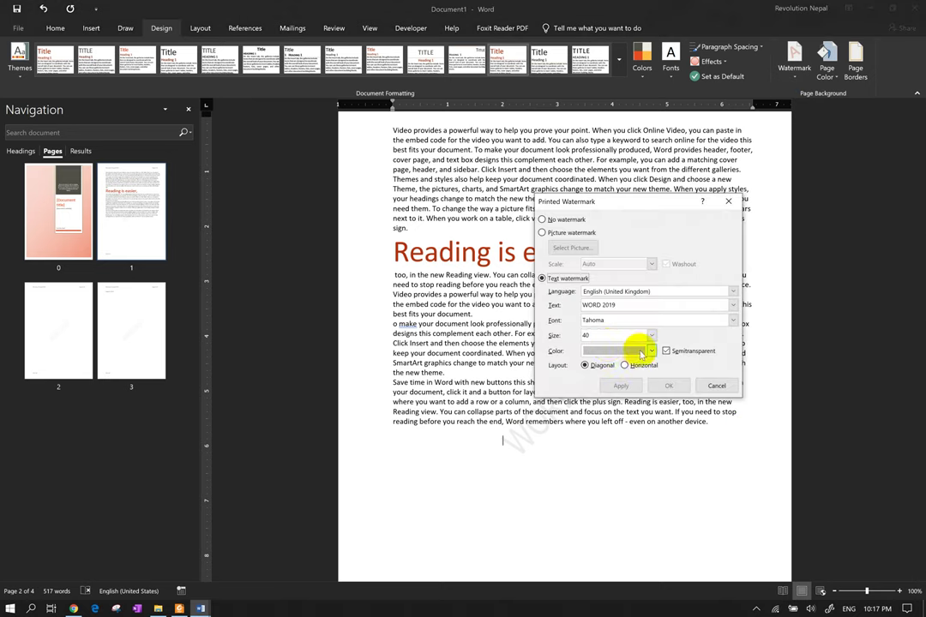
click(653, 351)
click(619, 378)
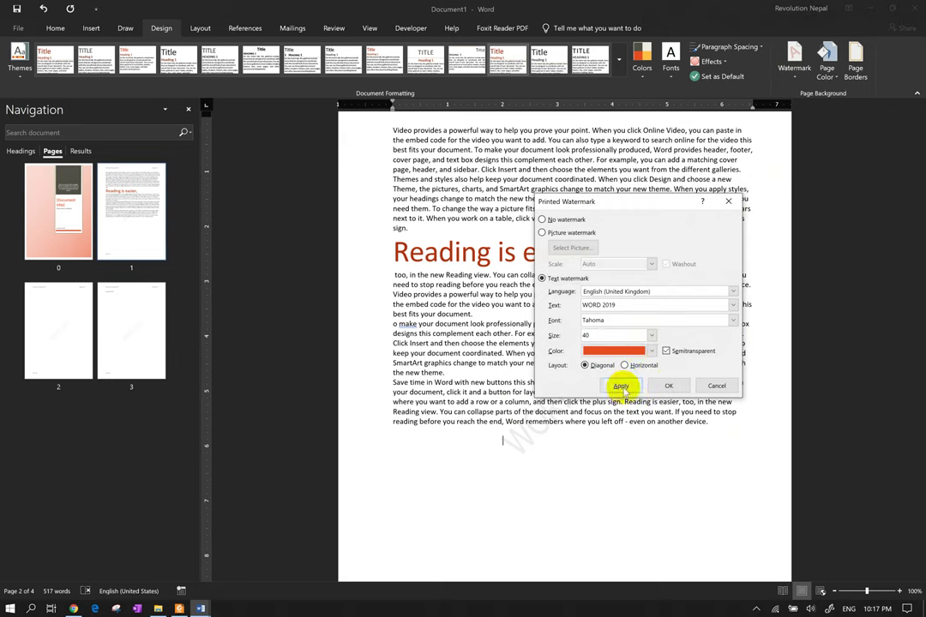
click(650, 337)
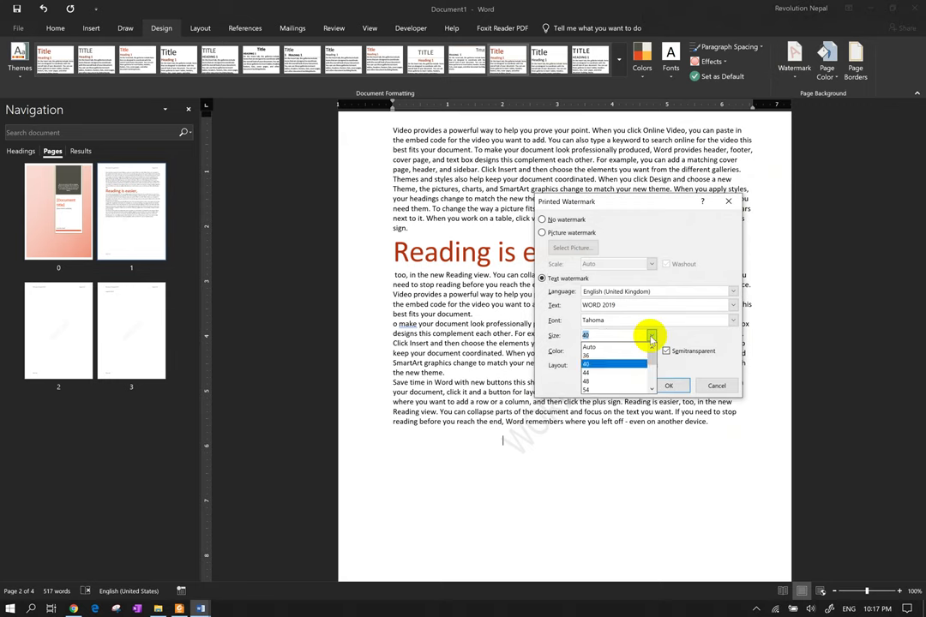
click(612, 387)
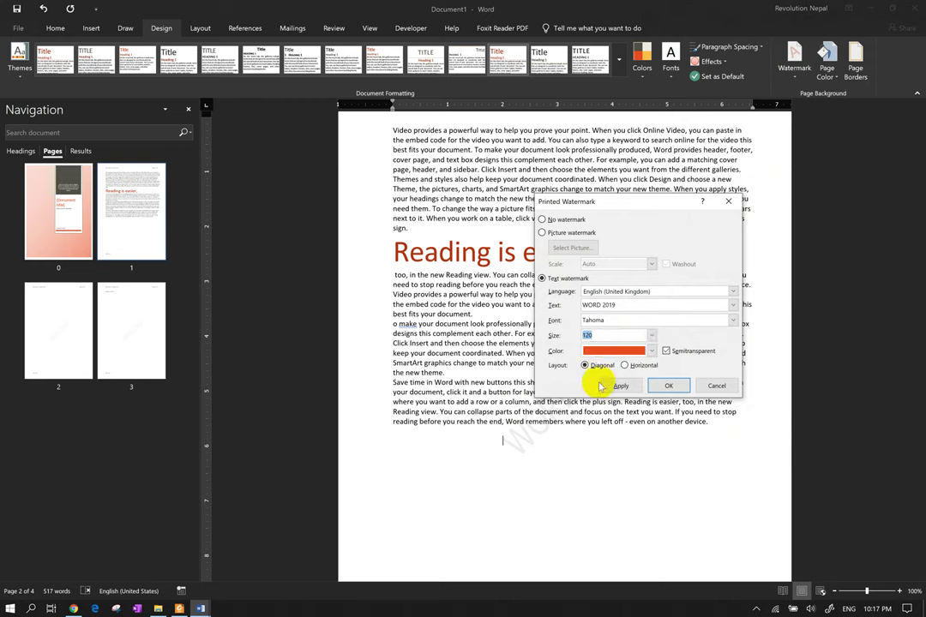
click(661, 386)
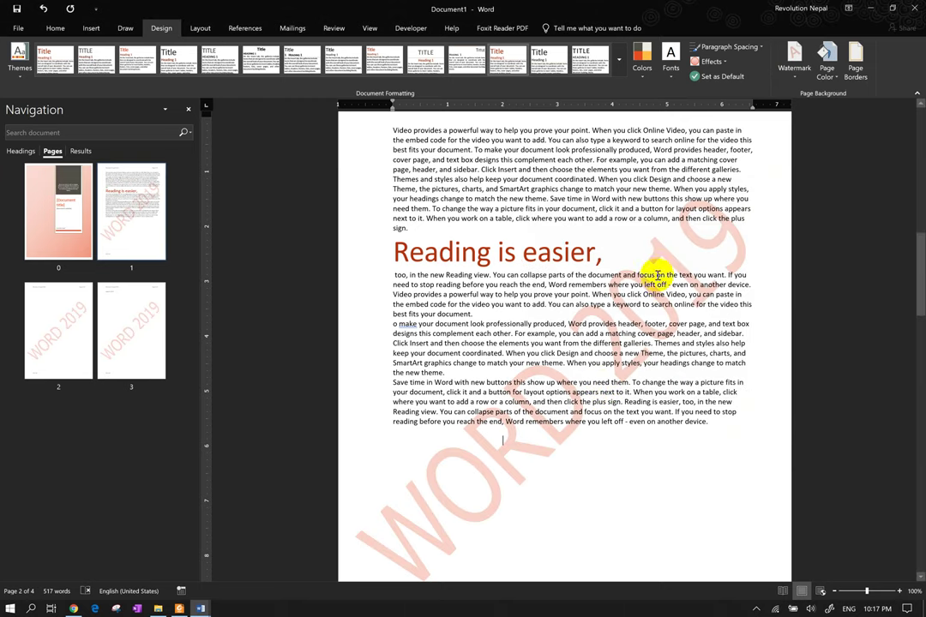
Preview a horizontal watermark layout, then set it back to diagonal
click(794, 62)
click(713, 436)
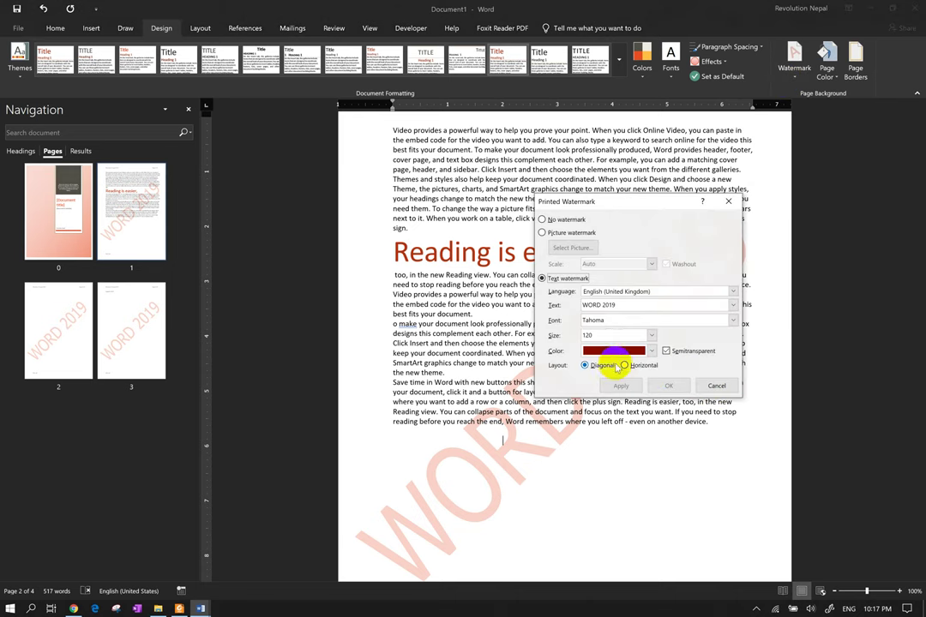
click(626, 366)
click(638, 387)
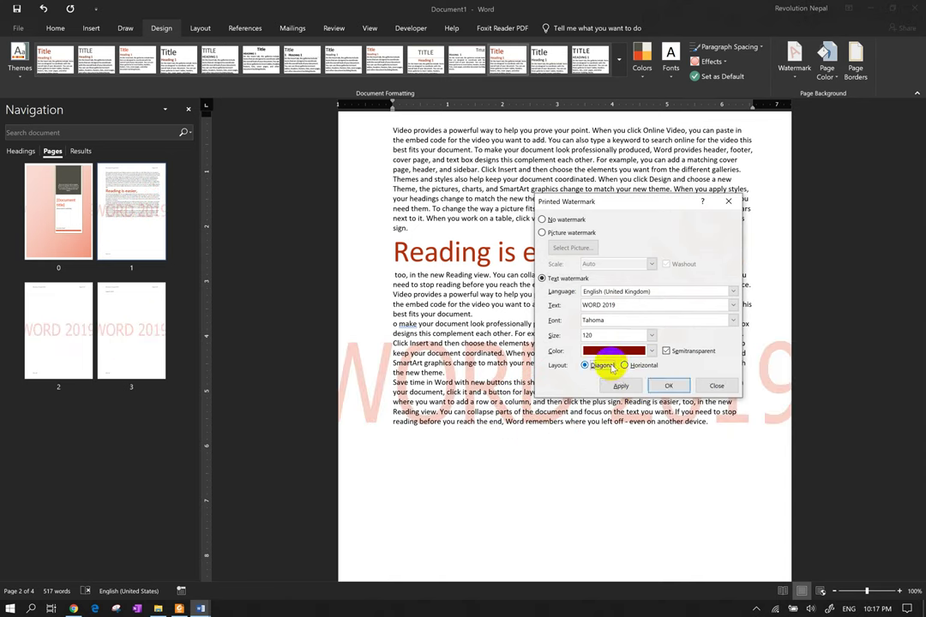
click(668, 387)
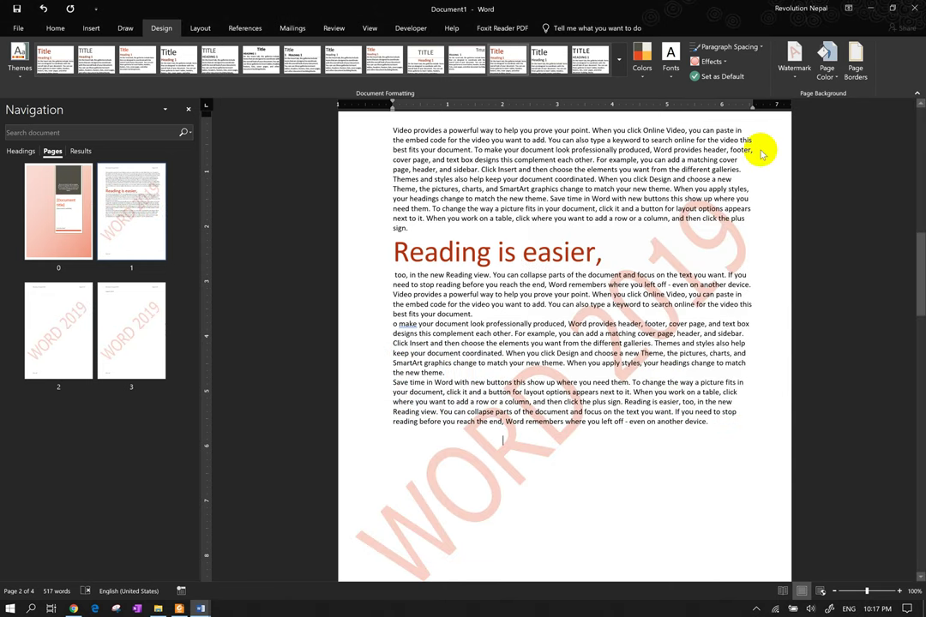
Apply the Canvas texture as page background through Page Color Fill Effects
click(794, 69)
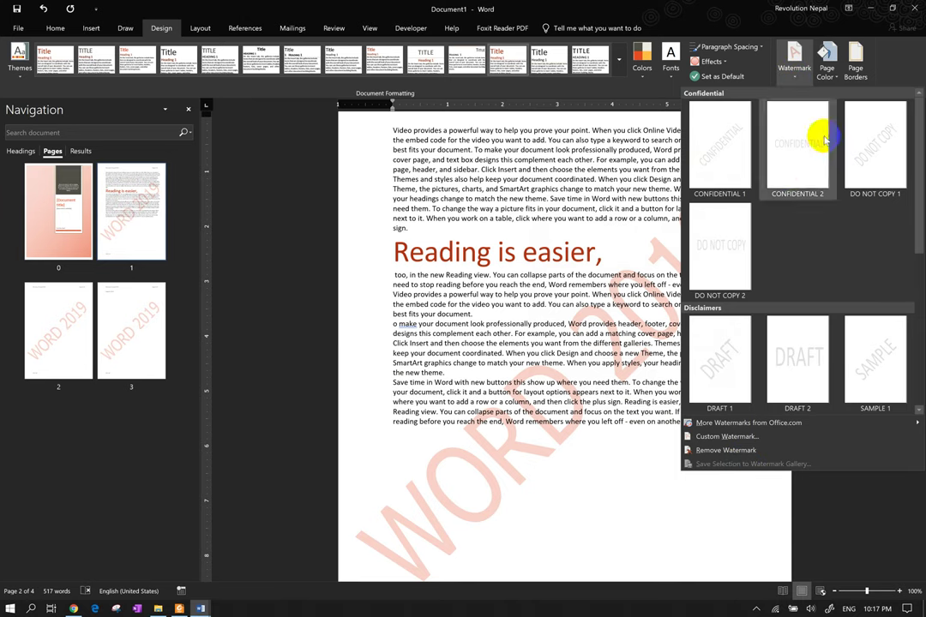
click(892, 60)
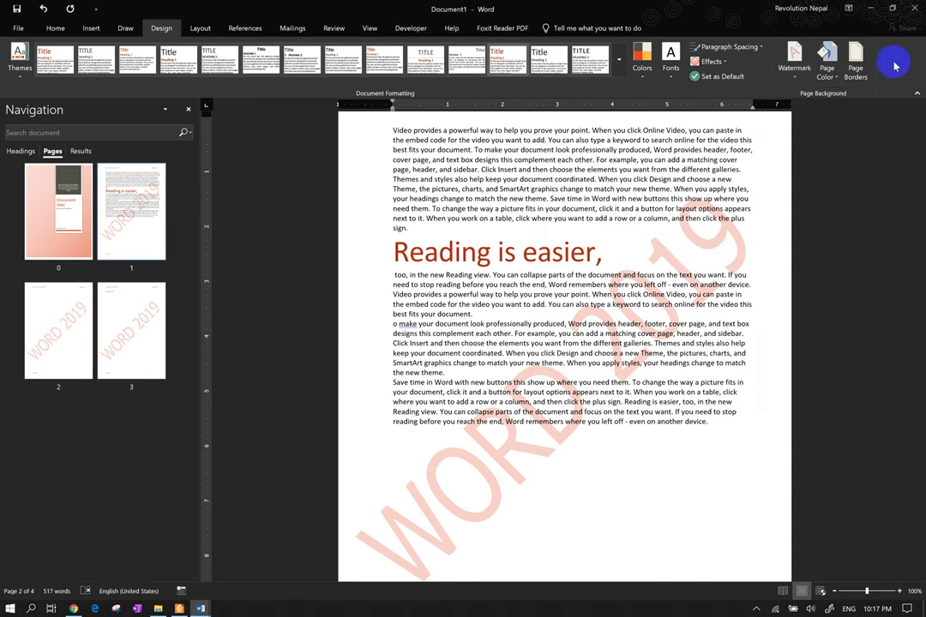
click(829, 65)
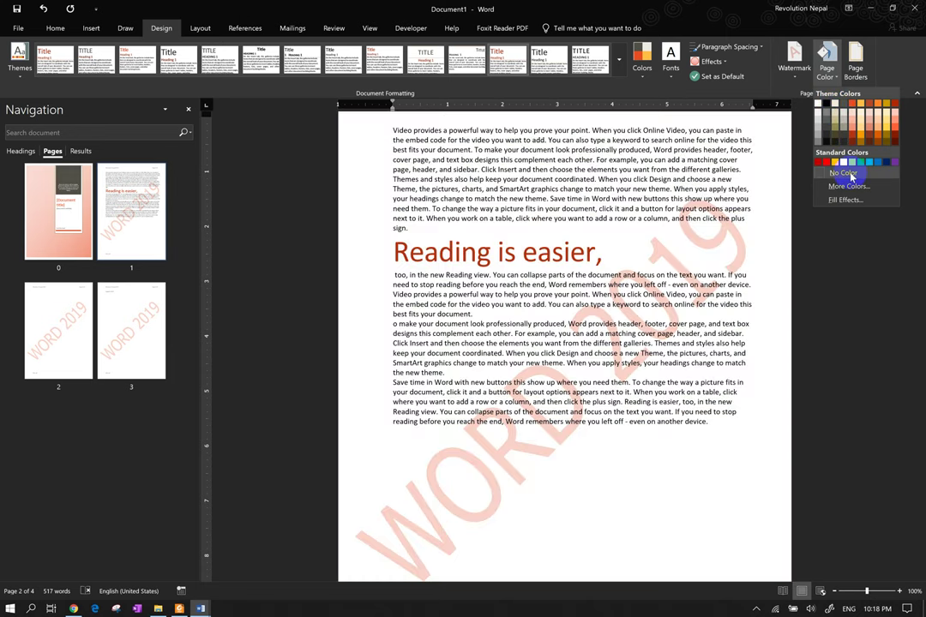
click(854, 198)
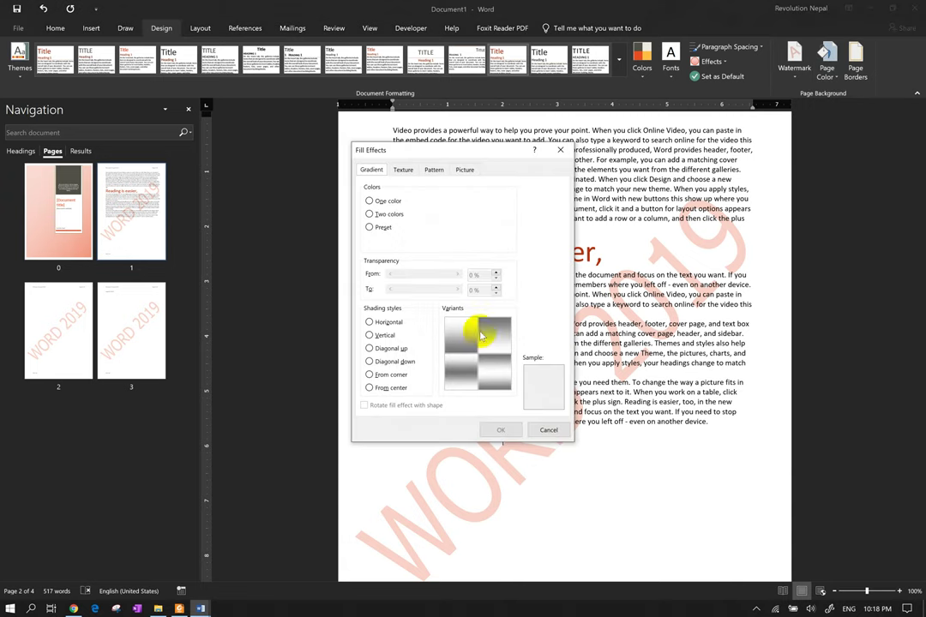
click(383, 335)
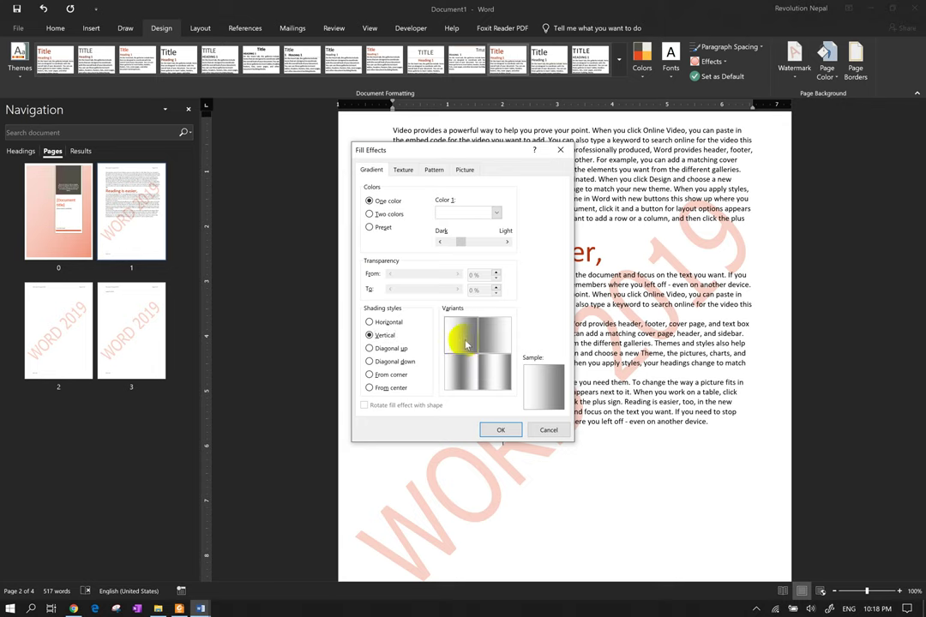
click(399, 169)
click(410, 208)
click(500, 430)
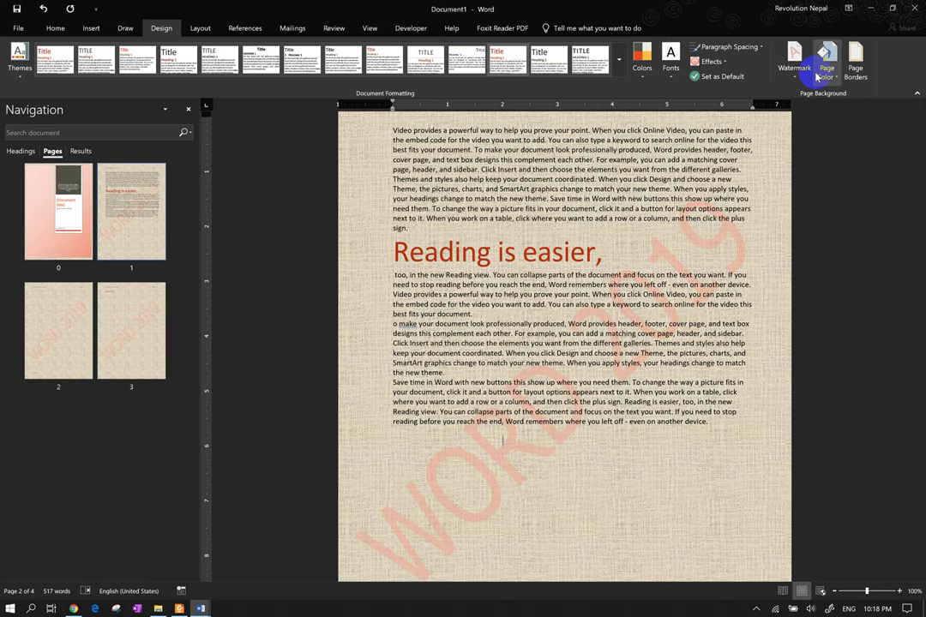
Open Page Color Fill Effects and try the Dotted: 50% pattern
click(823, 72)
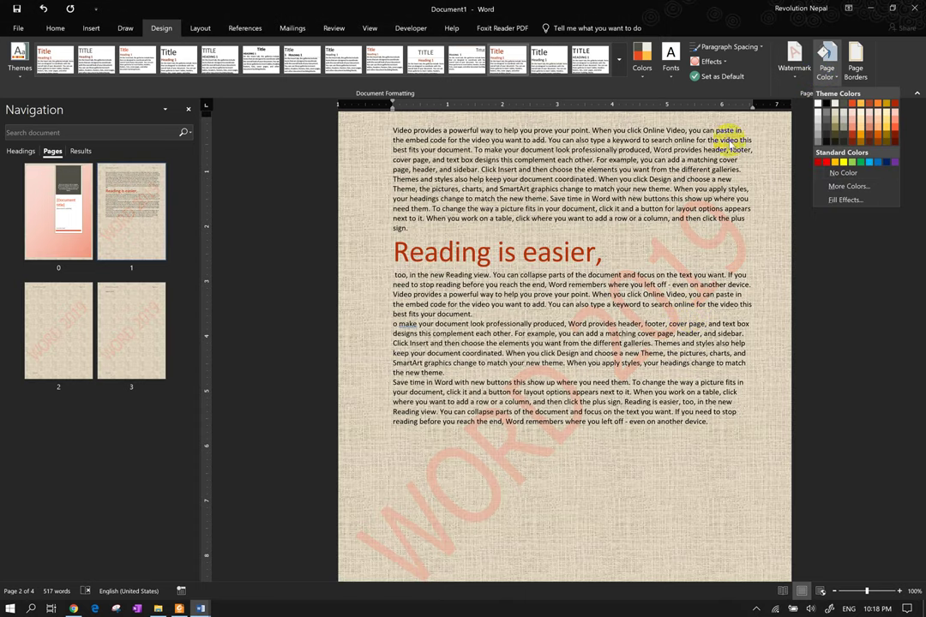
click(372, 198)
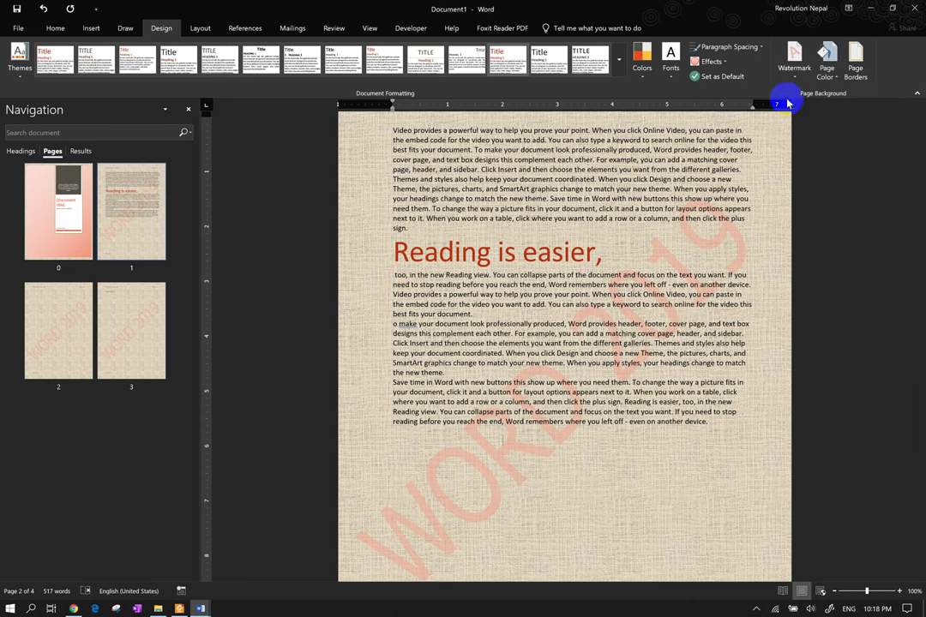
click(826, 74)
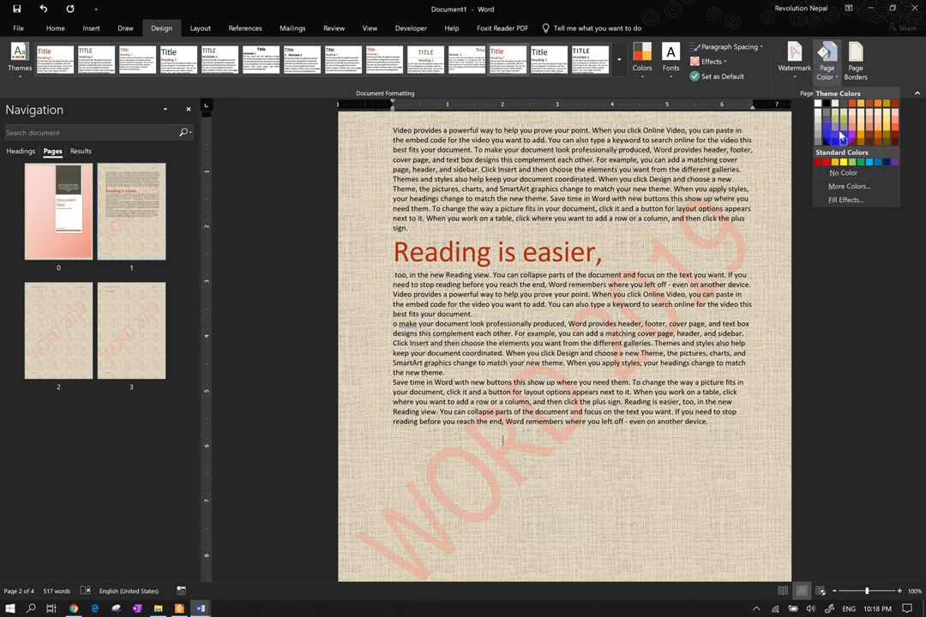
click(849, 200)
click(432, 169)
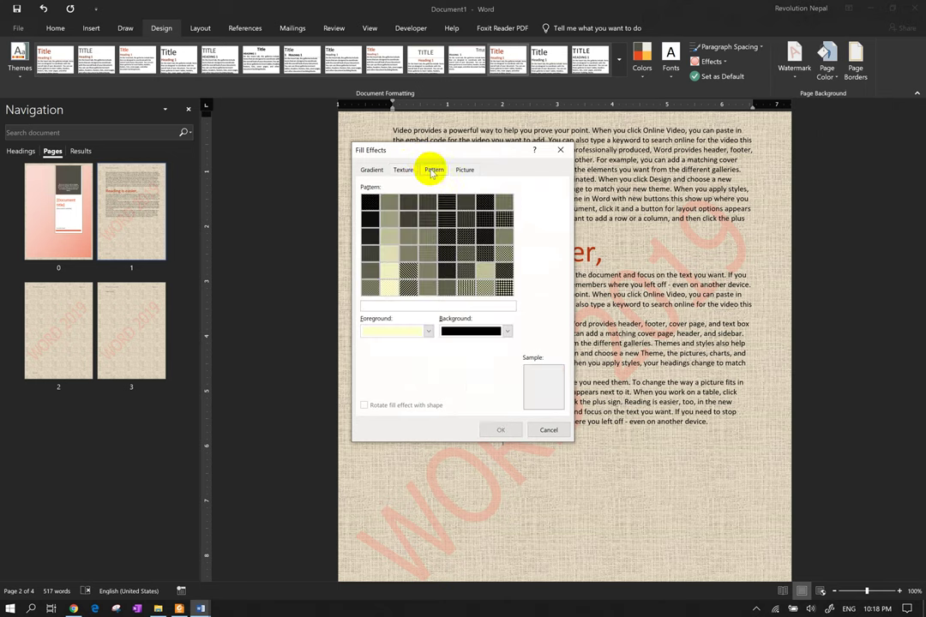
click(390, 202)
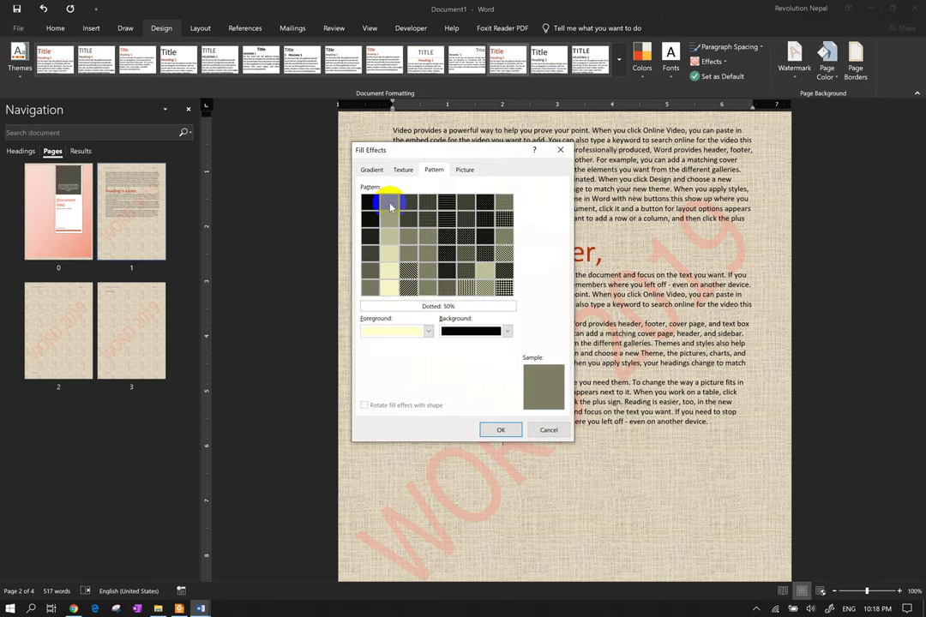
Use the IT Career Guideline poster from the Desktop as the picture page background
key(ctrl+Tab)
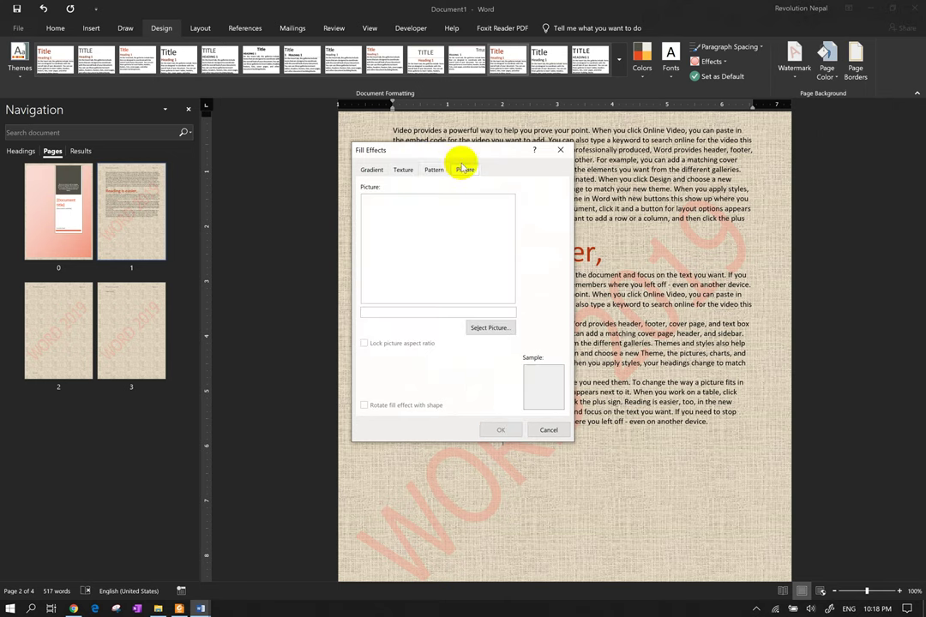
click(491, 329)
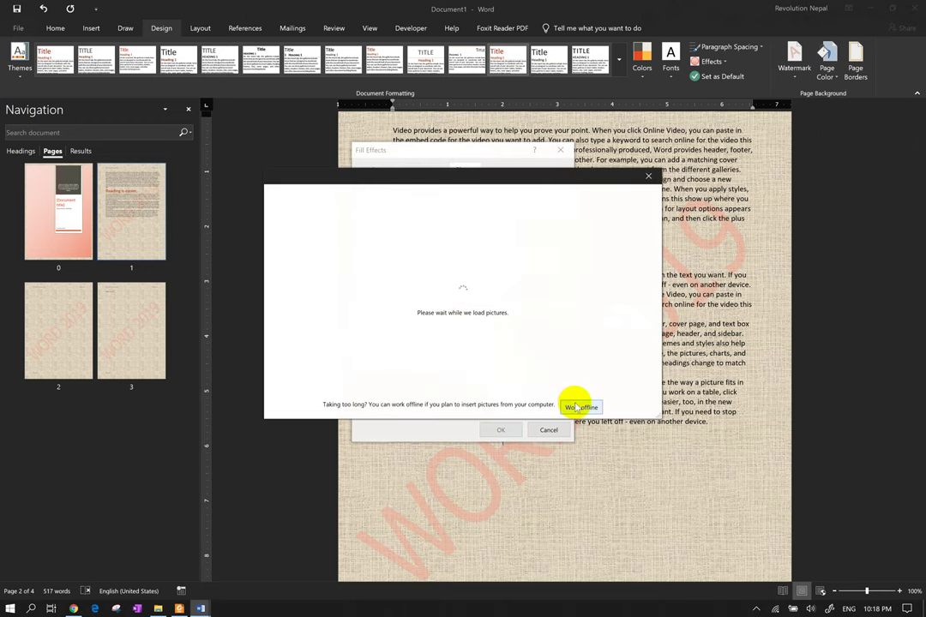
click(380, 241)
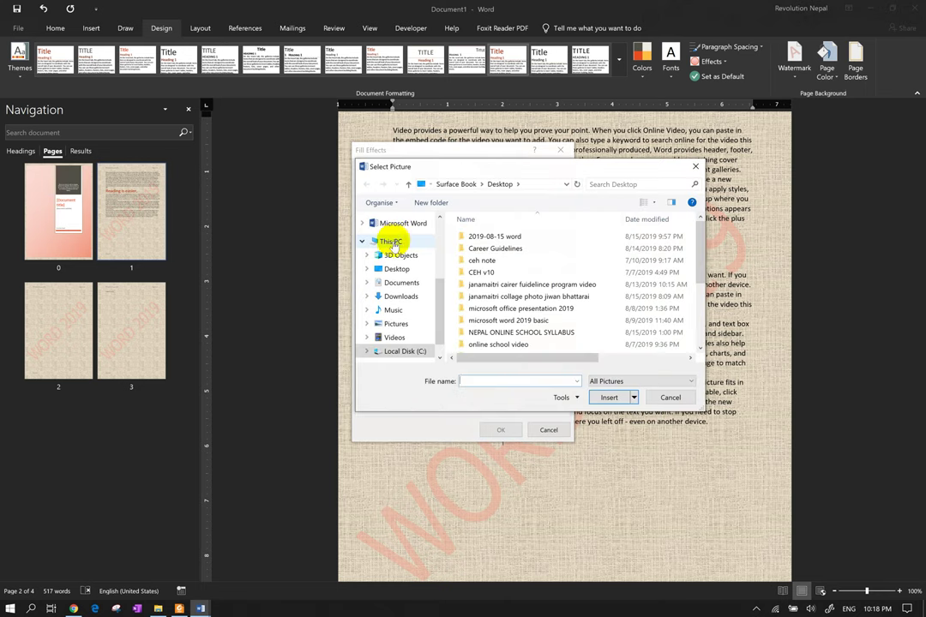
click(397, 269)
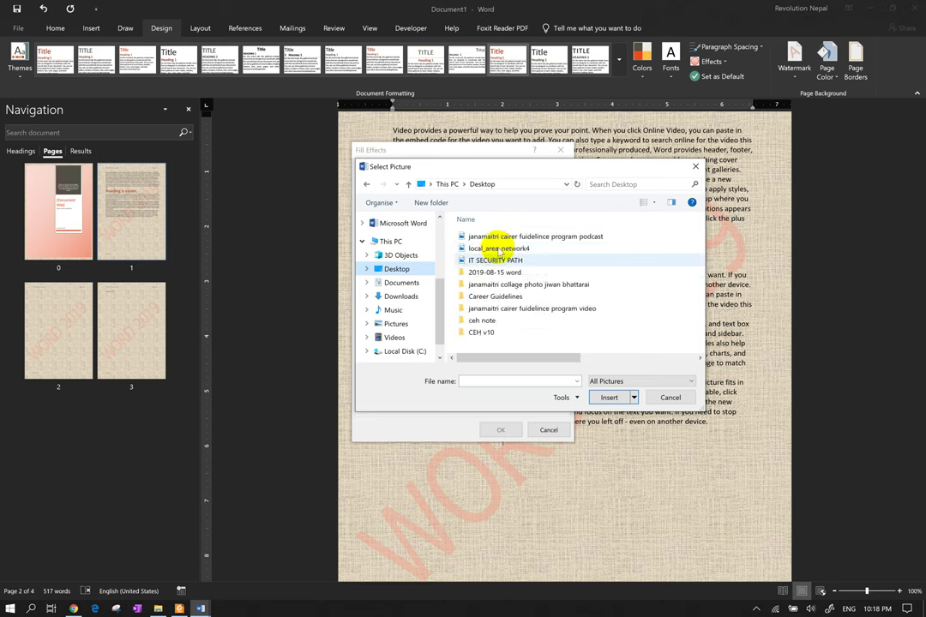
click(501, 238)
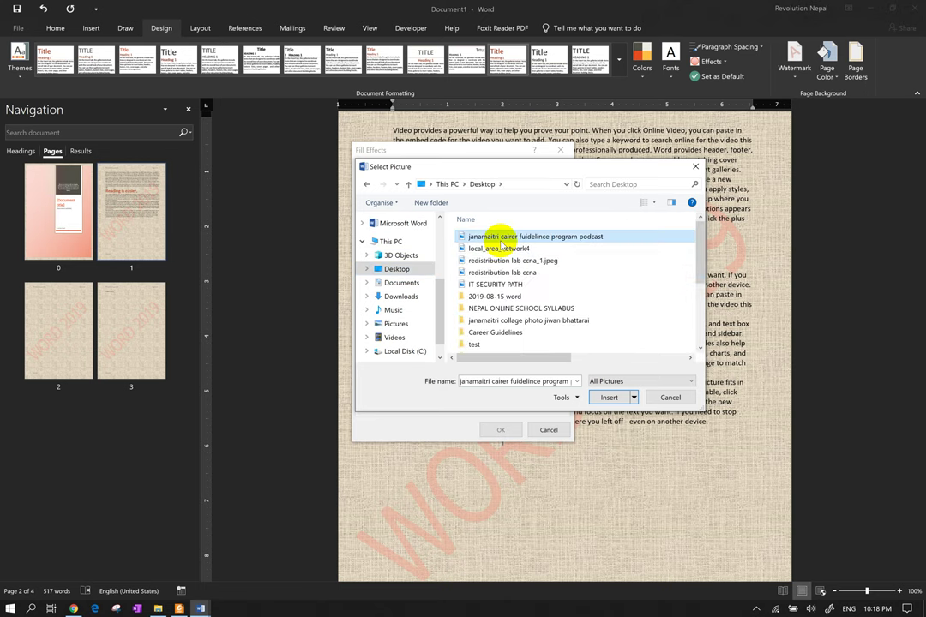
click(608, 398)
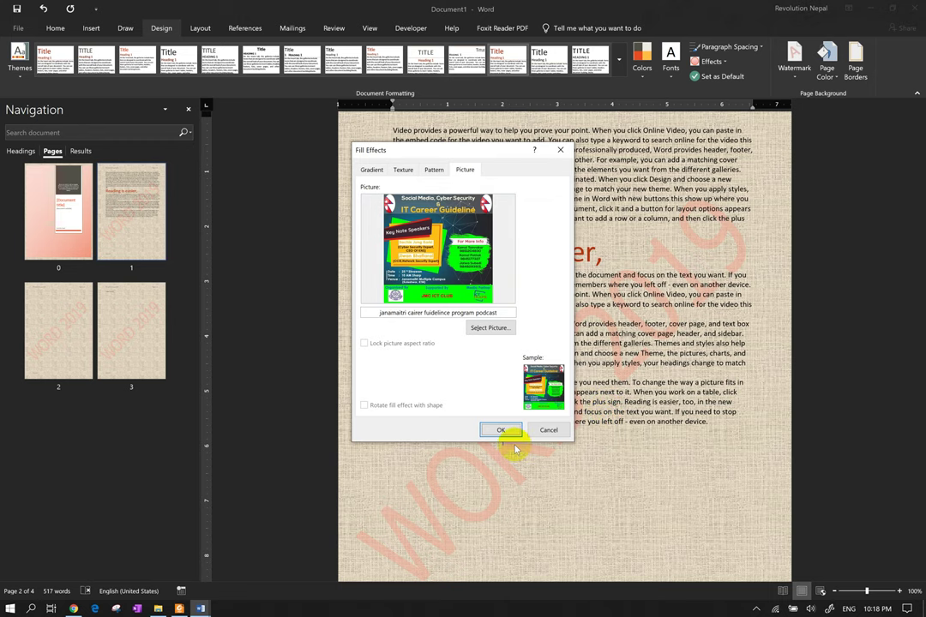
click(501, 431)
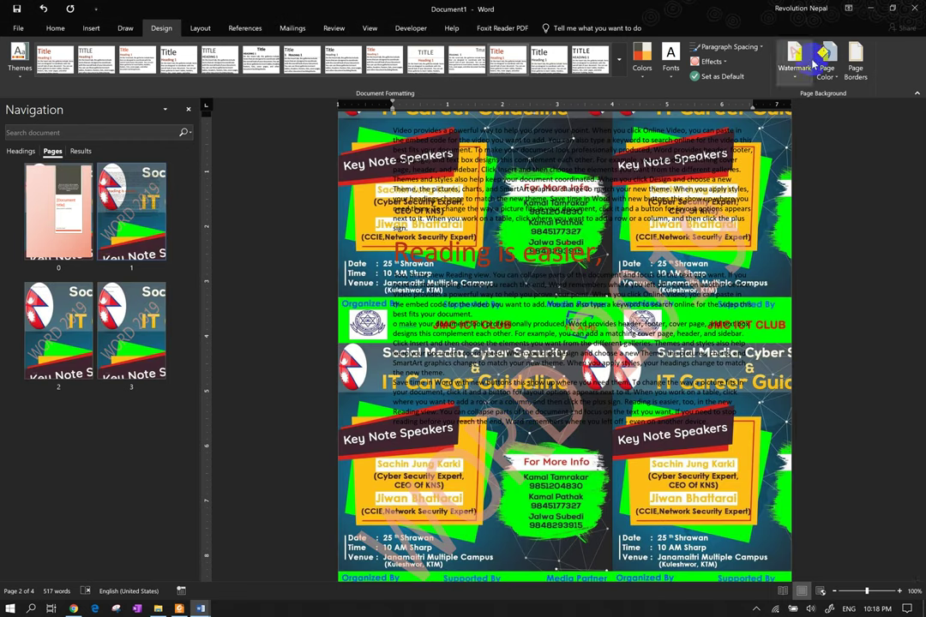
Set Page Color to No Color, then open More Colors and close it with OK
click(828, 79)
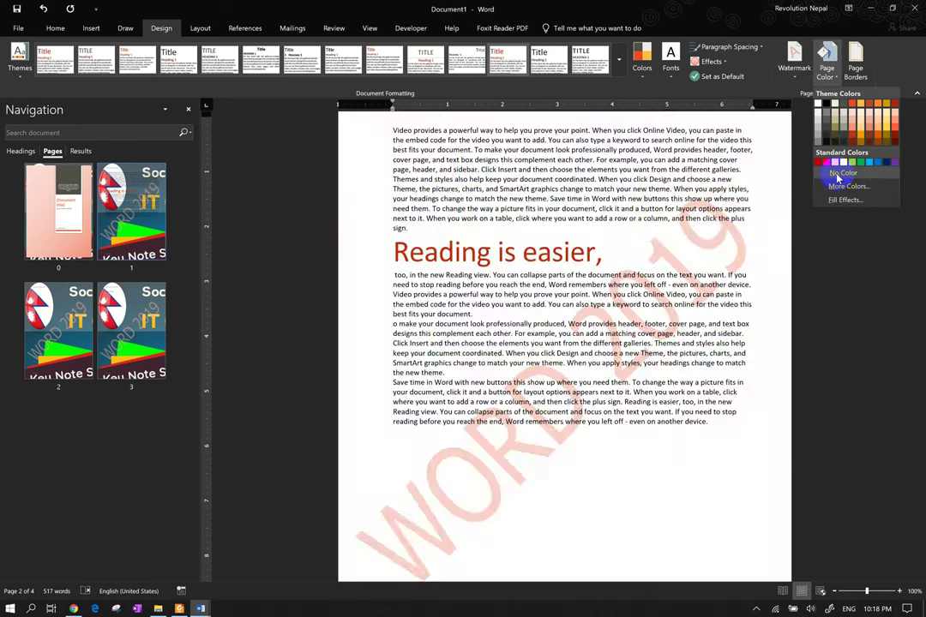
click(837, 174)
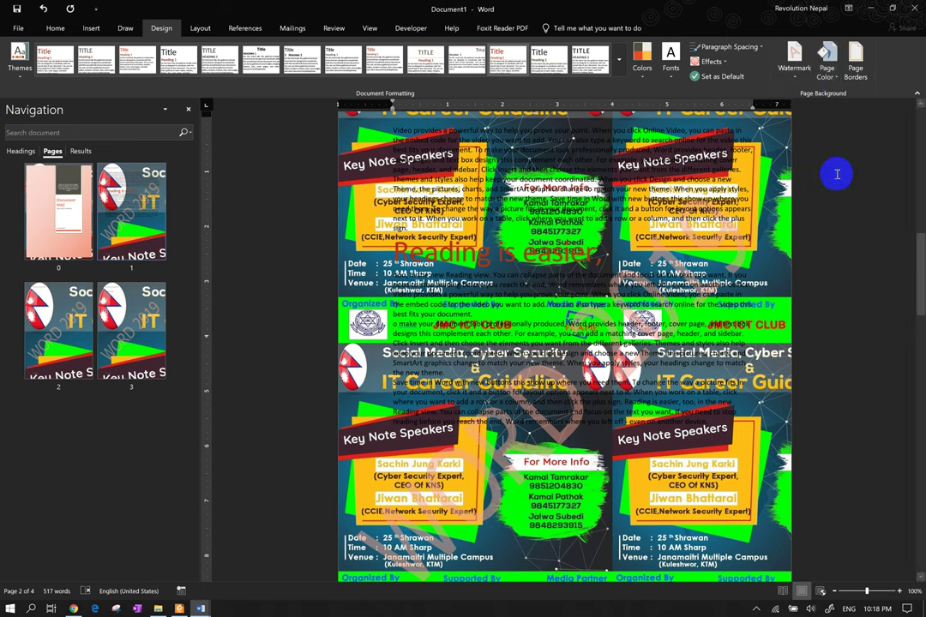
click(826, 75)
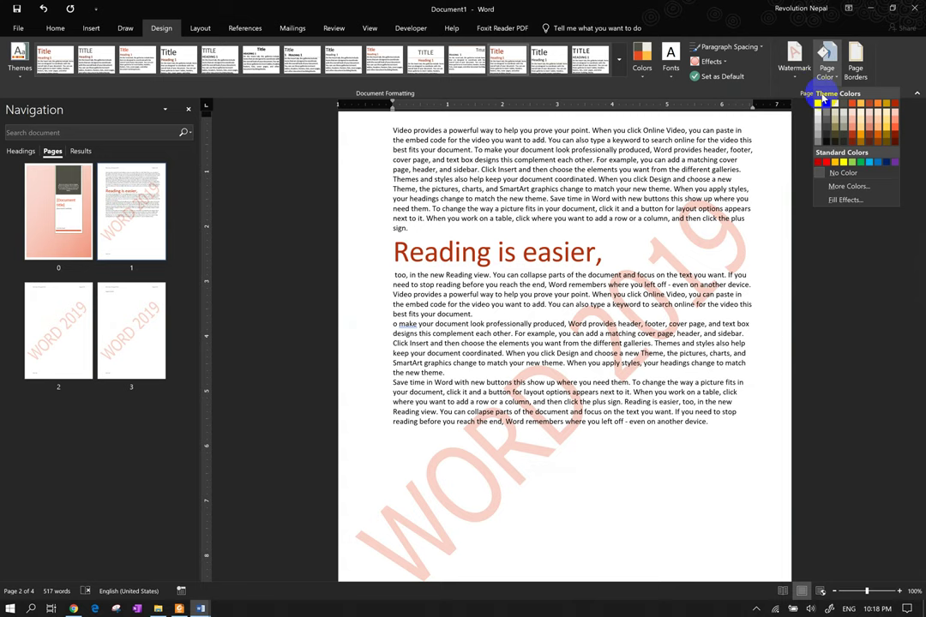
click(849, 186)
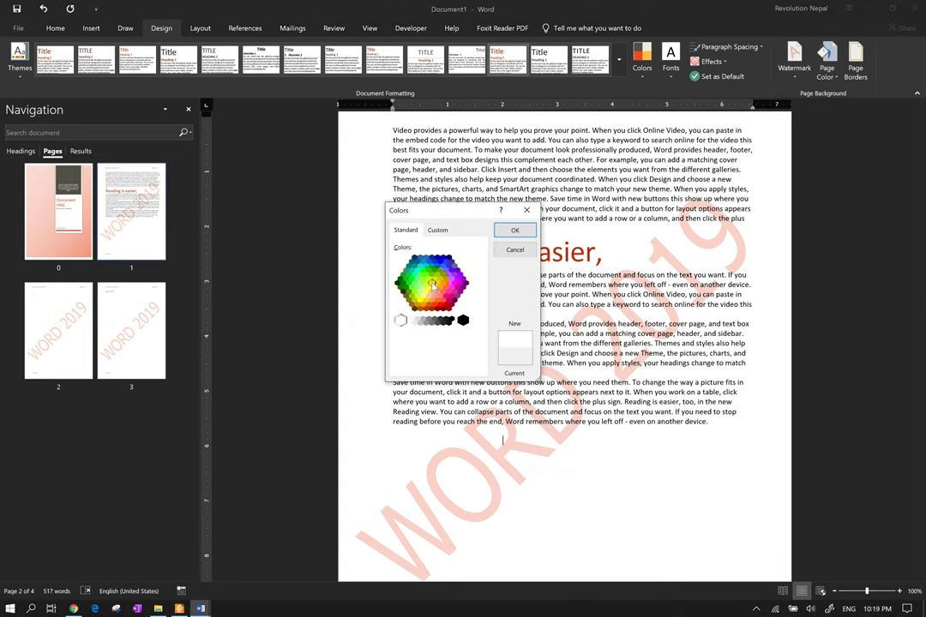
click(510, 231)
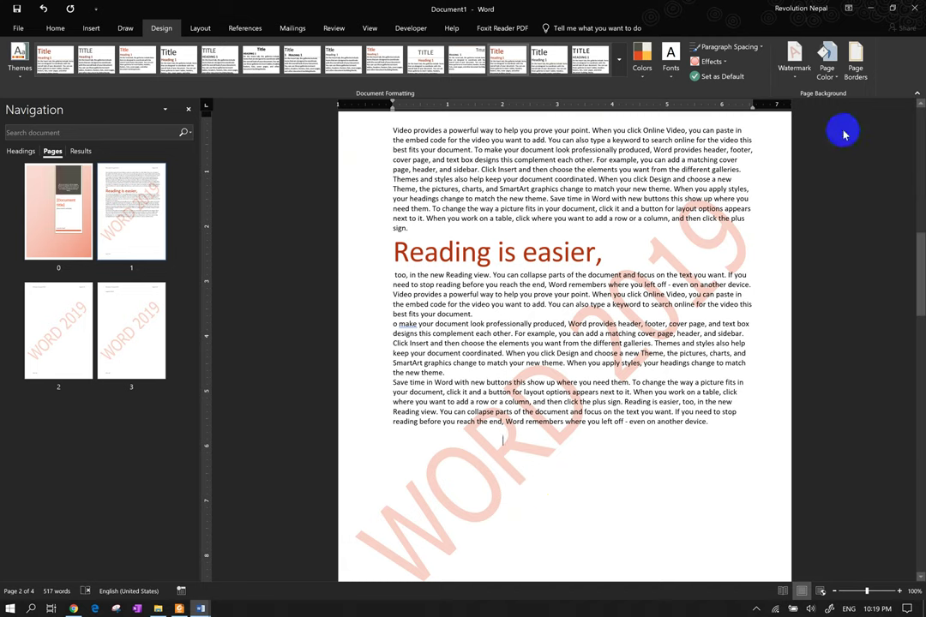
Try a box, then 3-D page border with a chosen line style and confirm
click(855, 73)
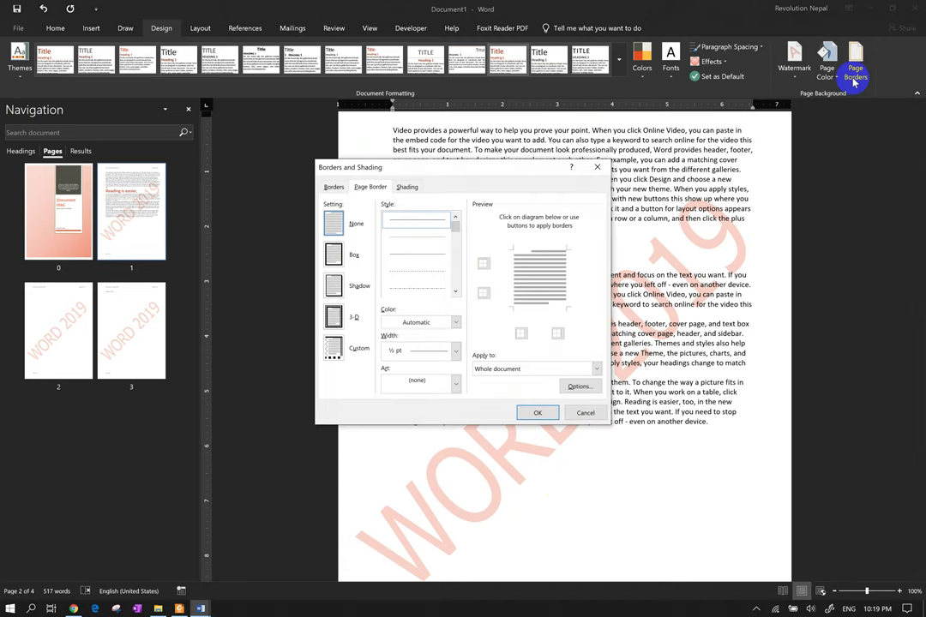
click(335, 255)
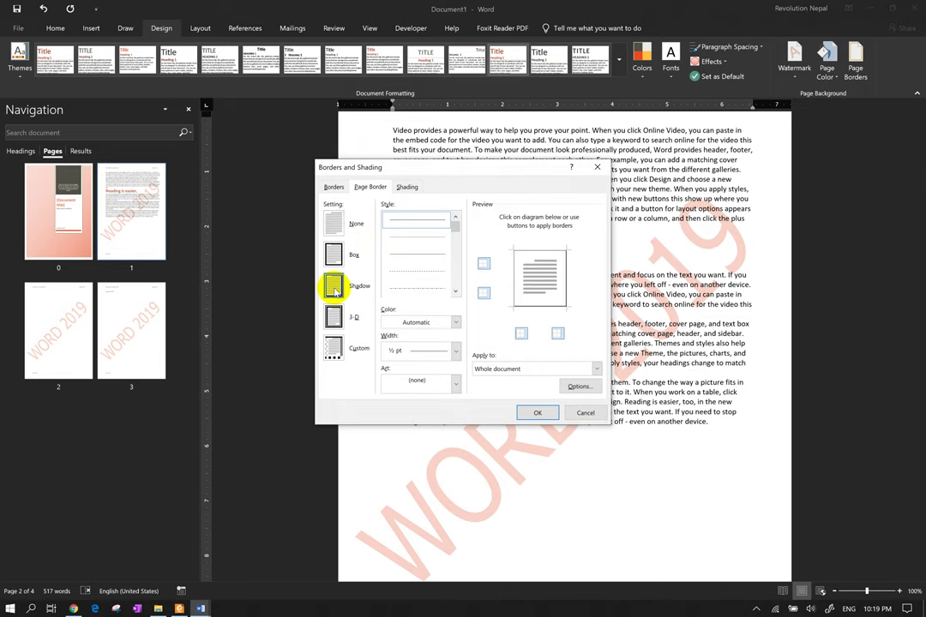
click(334, 316)
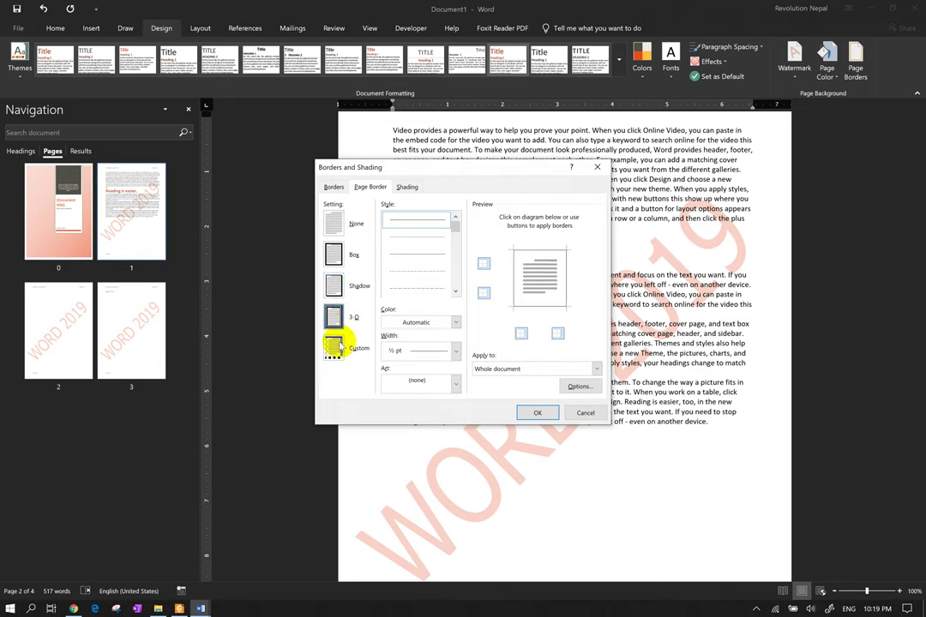
click(334, 189)
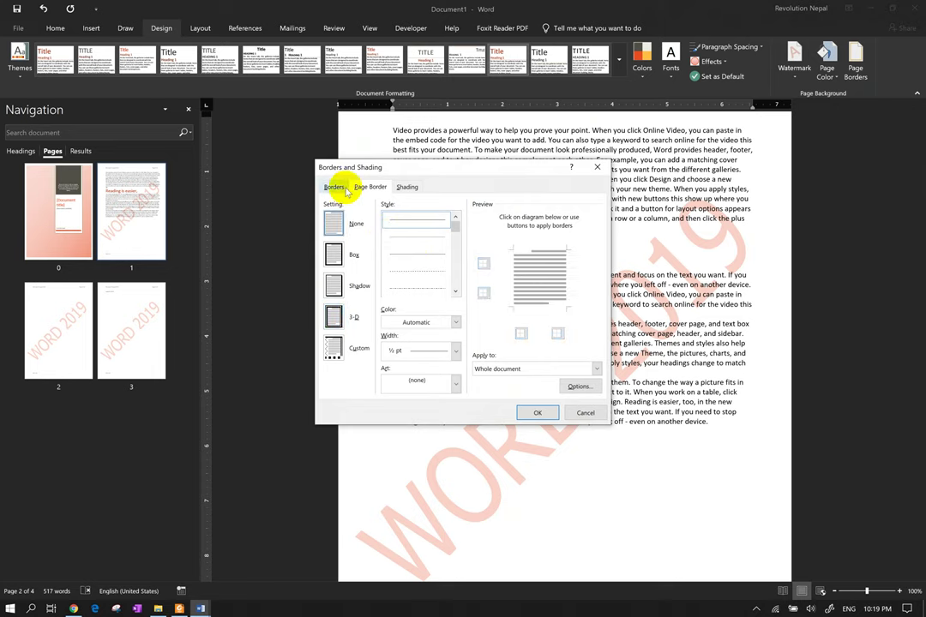
scroll(437, 268, down, 5)
scroll(437, 268, down, 2)
scroll(433, 257, up, 7)
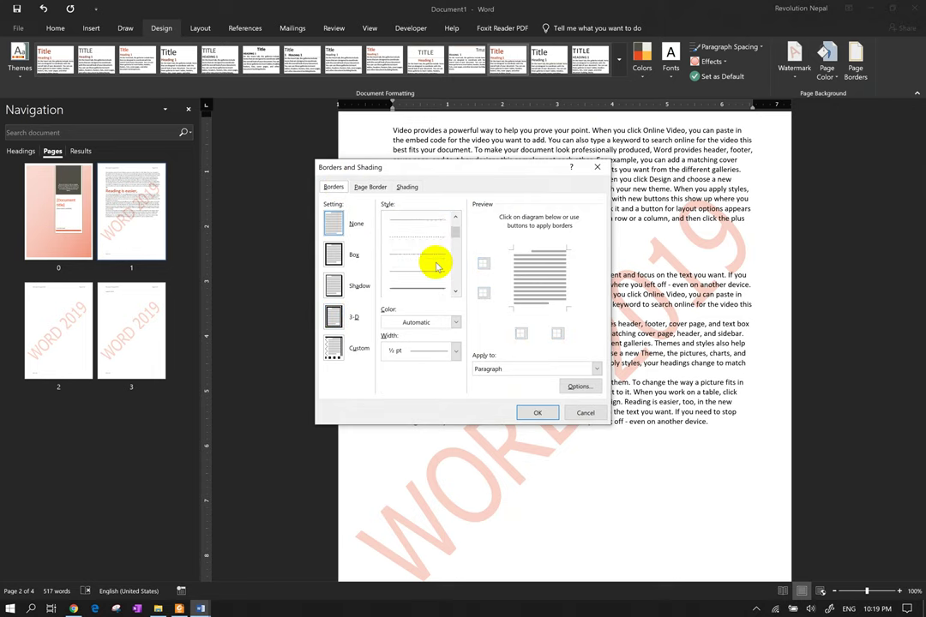
click(430, 269)
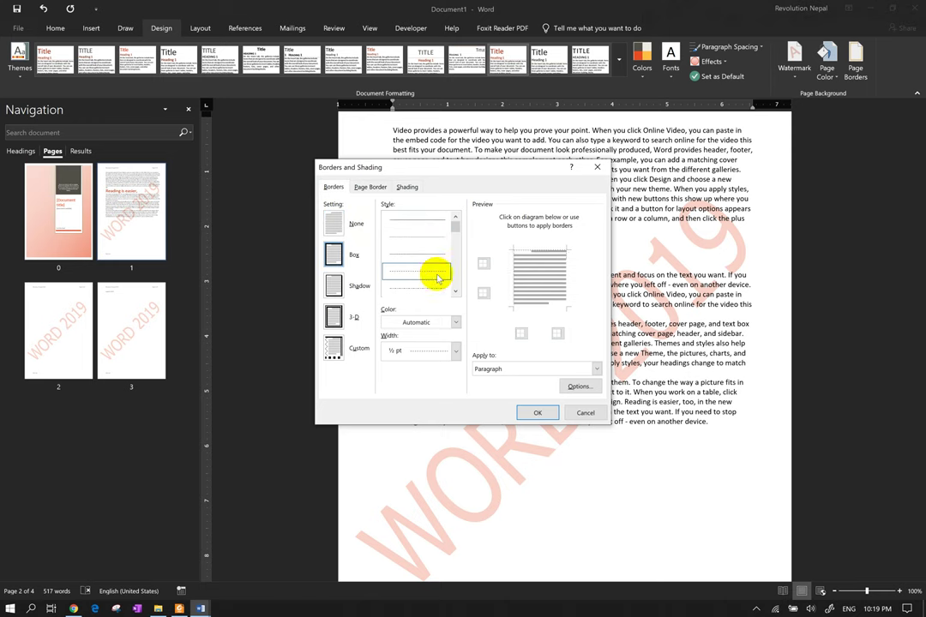
click(538, 412)
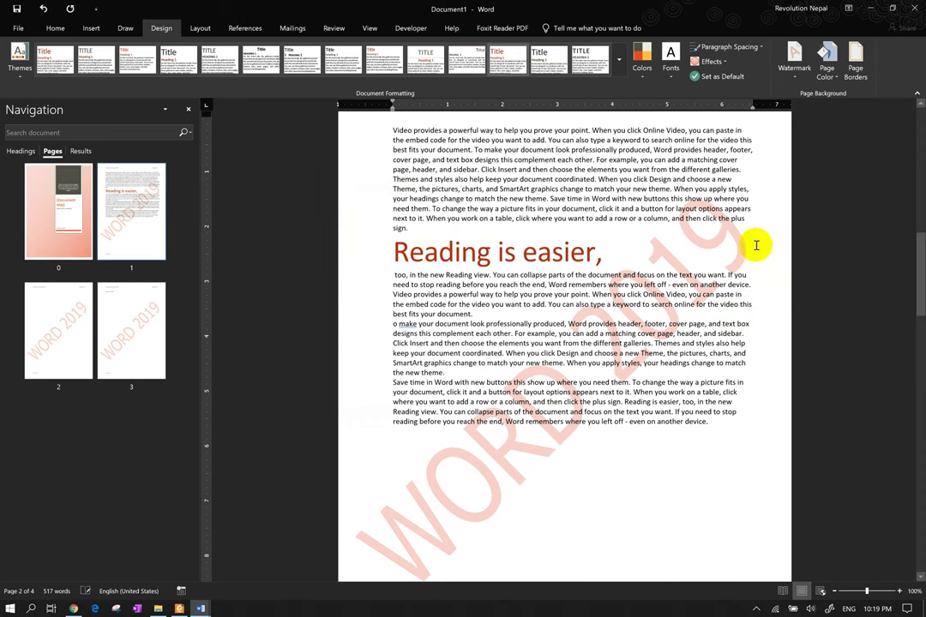
Apply a dotted box border around the page
click(855, 69)
click(334, 255)
click(415, 271)
click(538, 412)
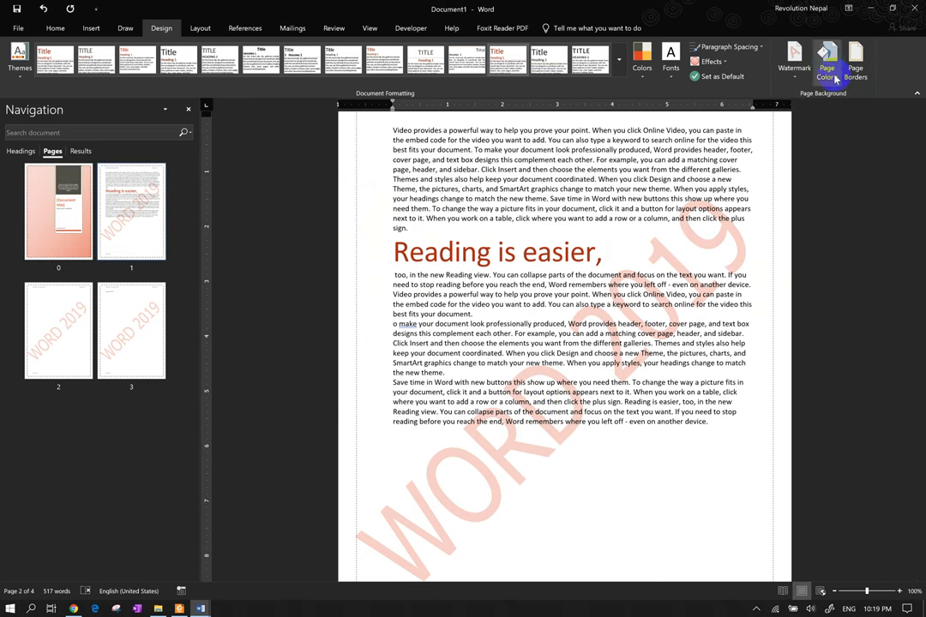
Set a 3 pt pine-tree art border for the whole document
click(855, 73)
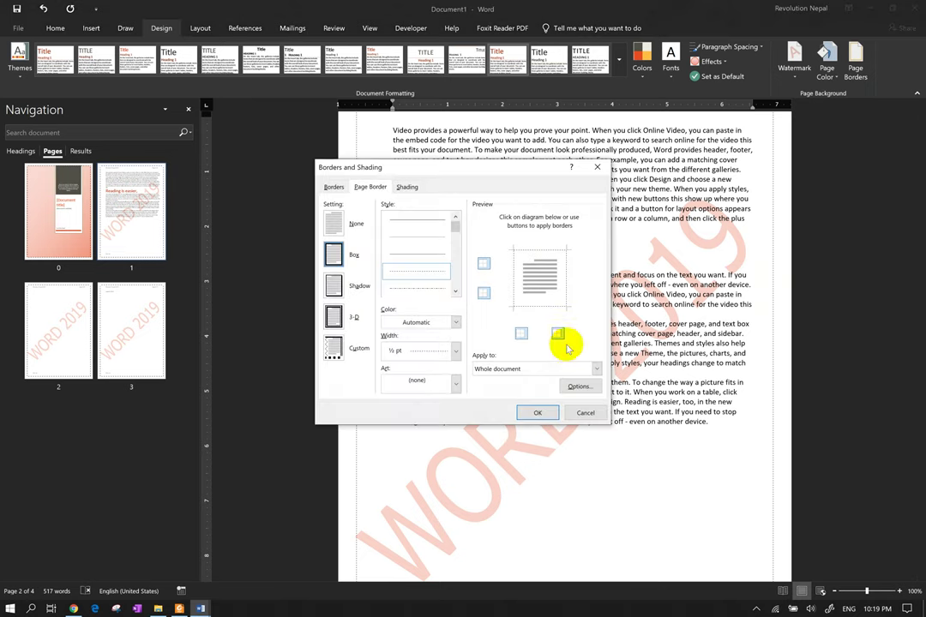
click(542, 367)
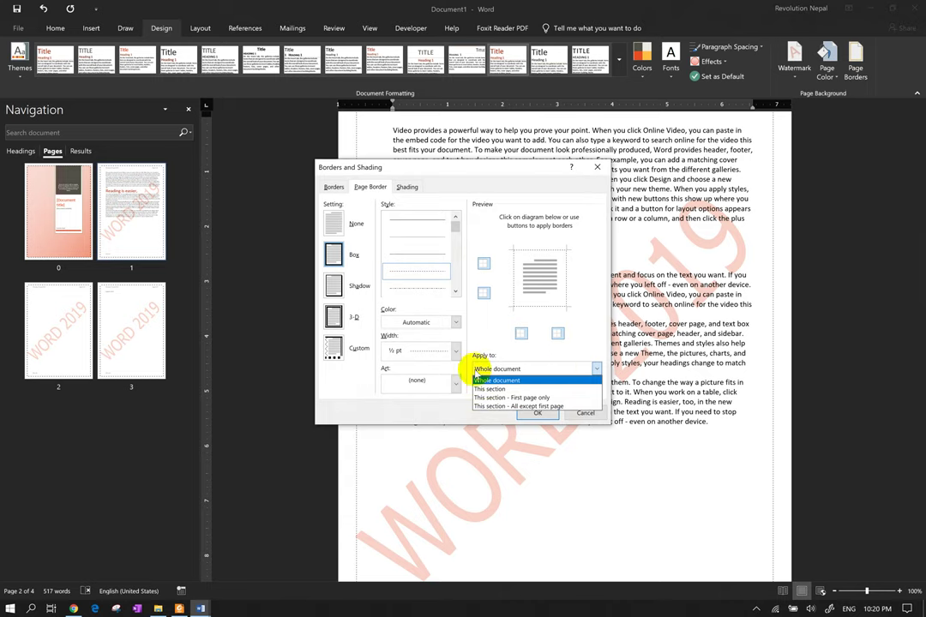
click(421, 351)
click(421, 351)
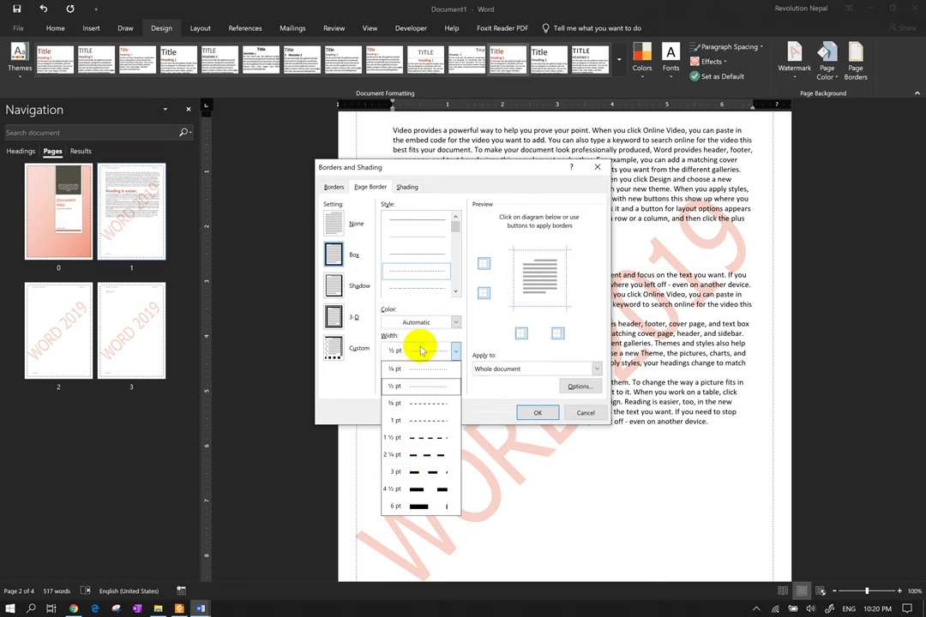
click(428, 476)
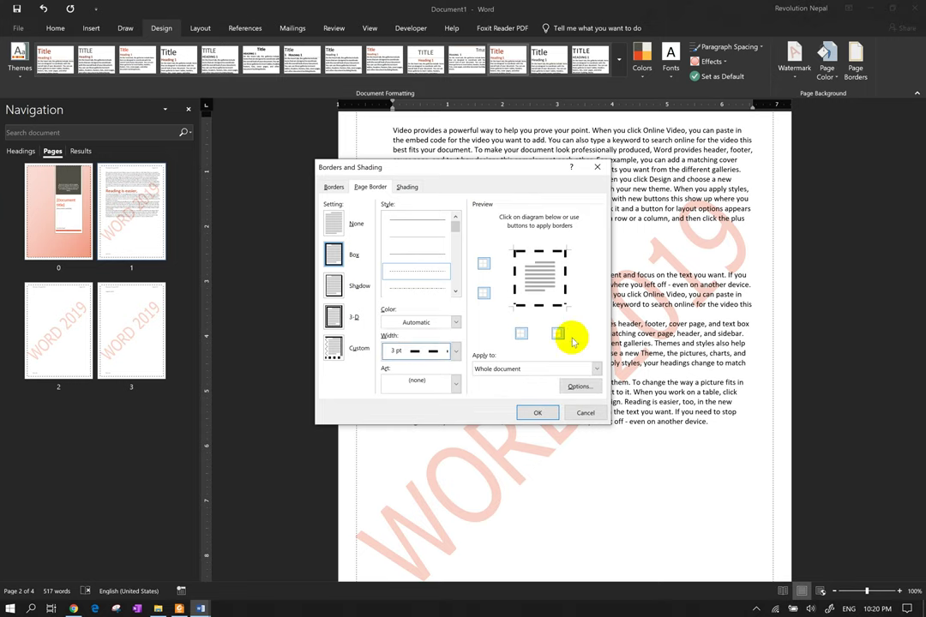
click(433, 384)
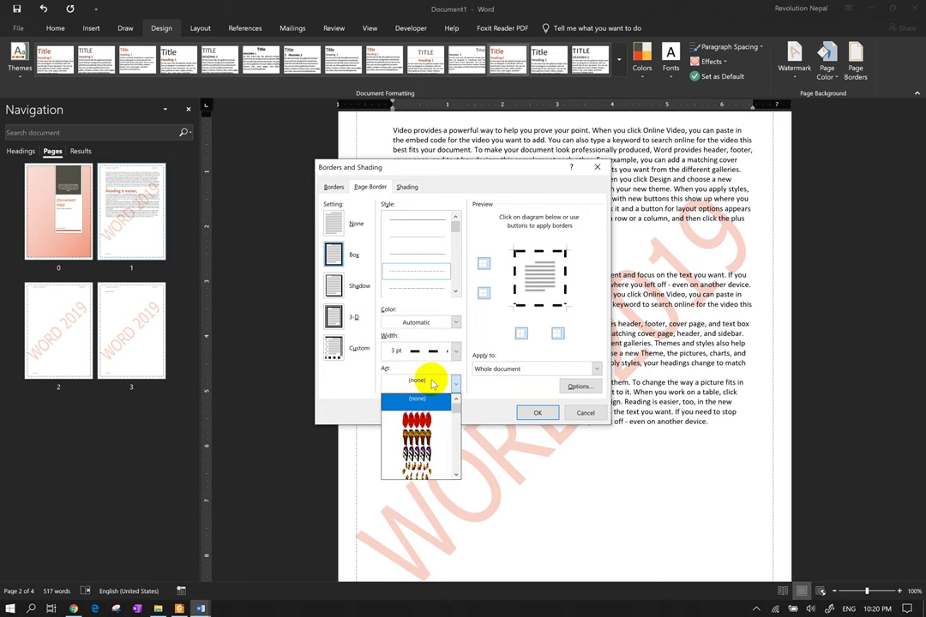
scroll(427, 424, down, 2)
scroll(426, 420, down, 3)
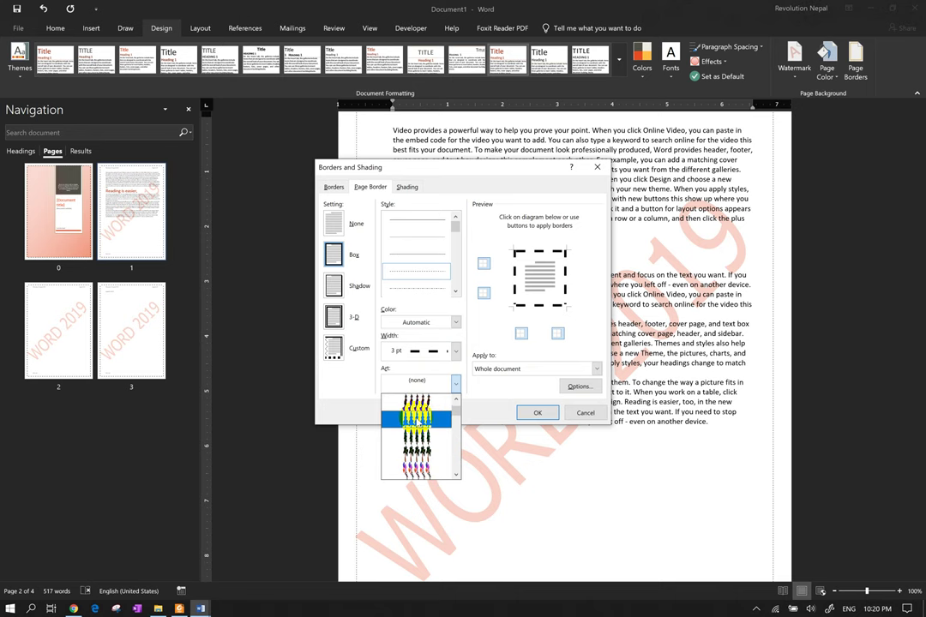
click(415, 420)
Apply the pine-tree page border and scroll through the pages to check it
click(535, 413)
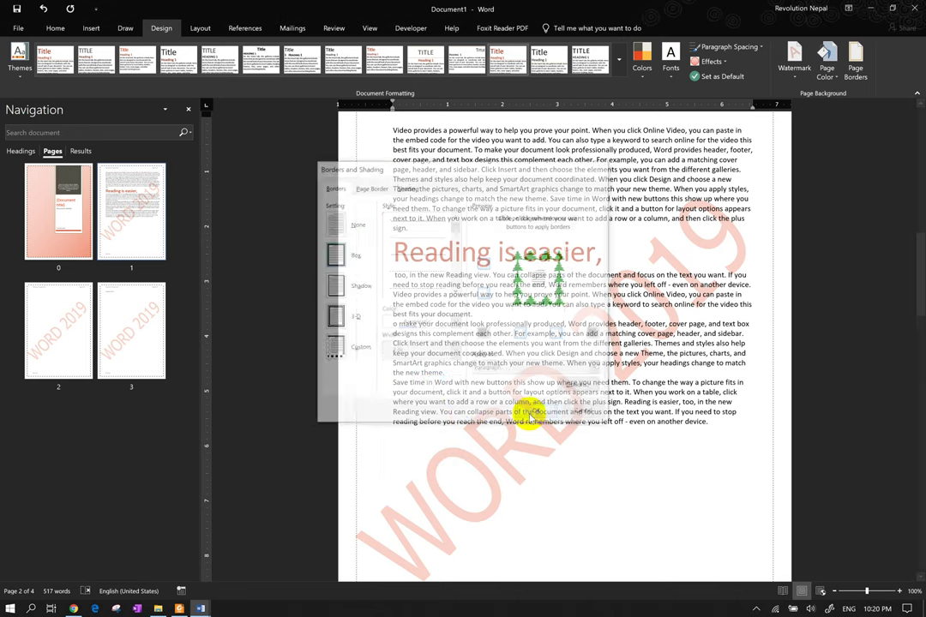
scroll(668, 201, up, 5)
scroll(673, 205, up, 4)
scroll(673, 204, up, 3)
scroll(674, 205, up, 2)
scroll(673, 205, down, 3)
scroll(673, 205, down, 3)
scroll(671, 201, down, 3)
scroll(670, 203, down, 2)
Give the paragraph light green Solid (100%) shading and apply it
click(857, 68)
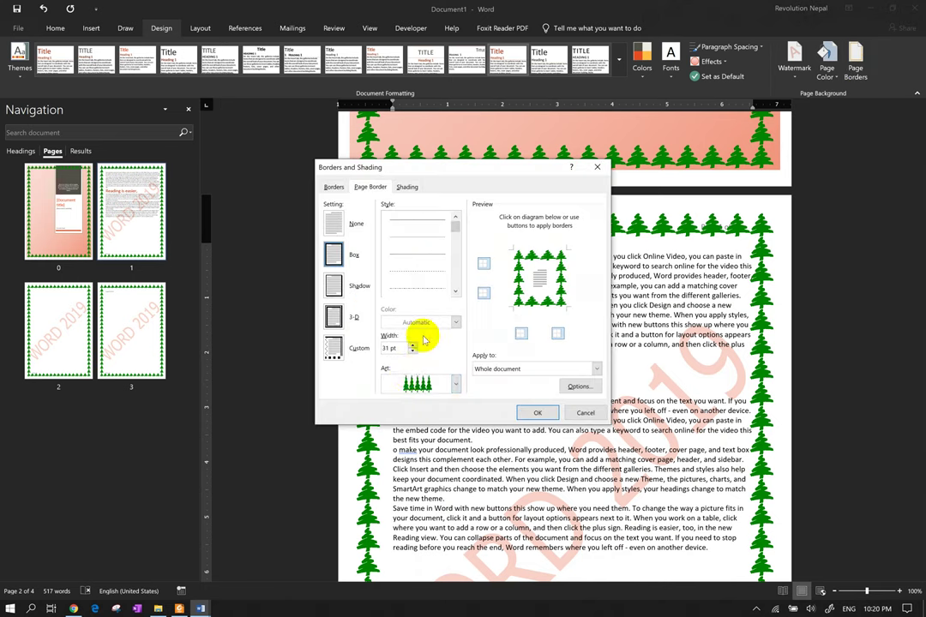
scroll(424, 275, down, 5)
click(408, 188)
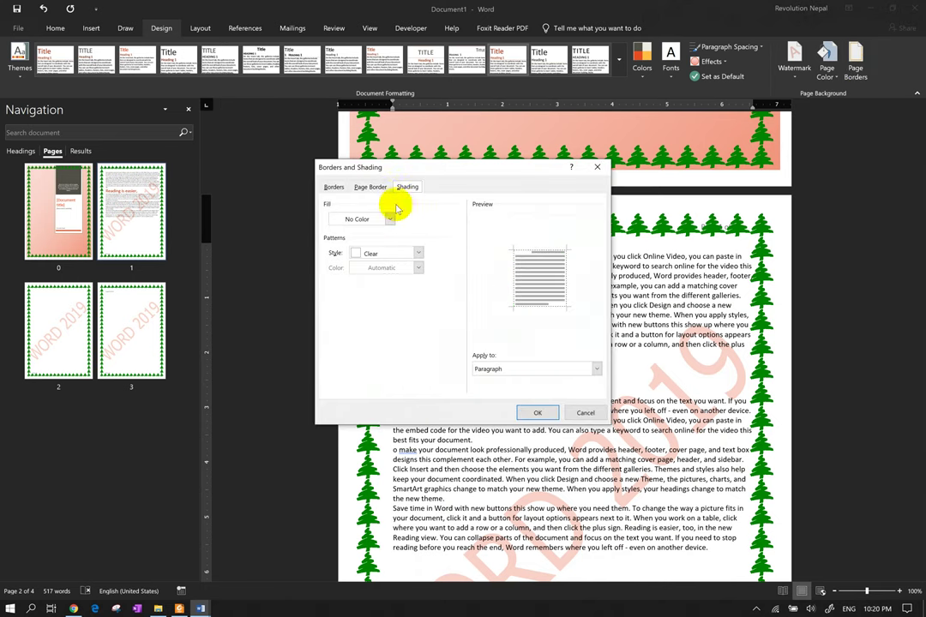
click(365, 218)
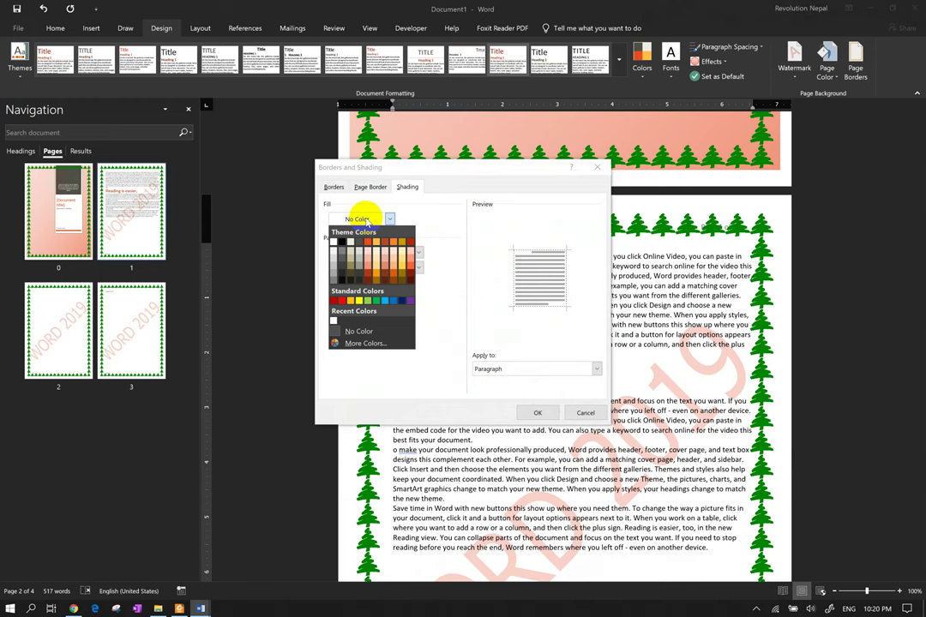
click(369, 300)
click(388, 254)
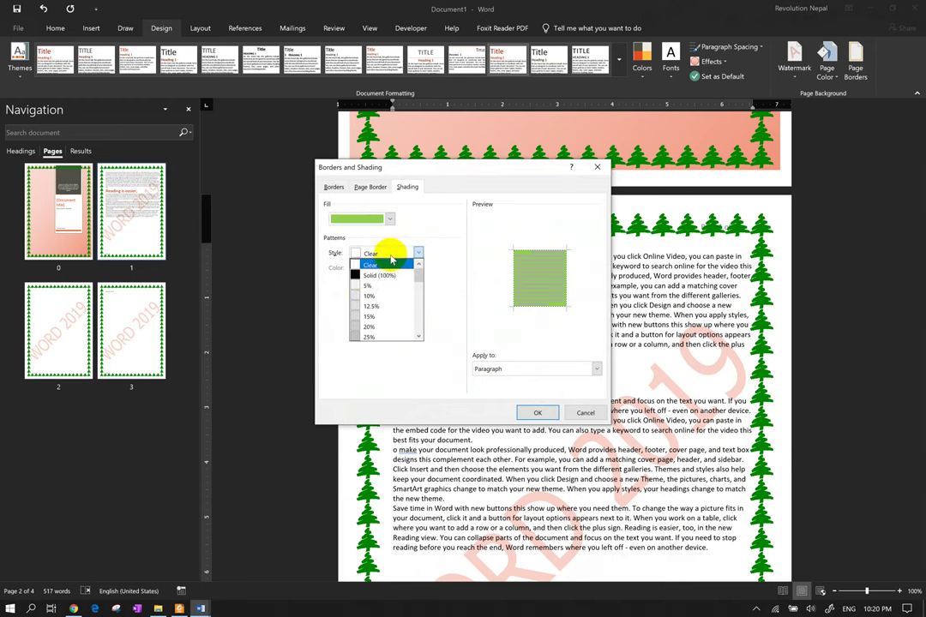
click(370, 264)
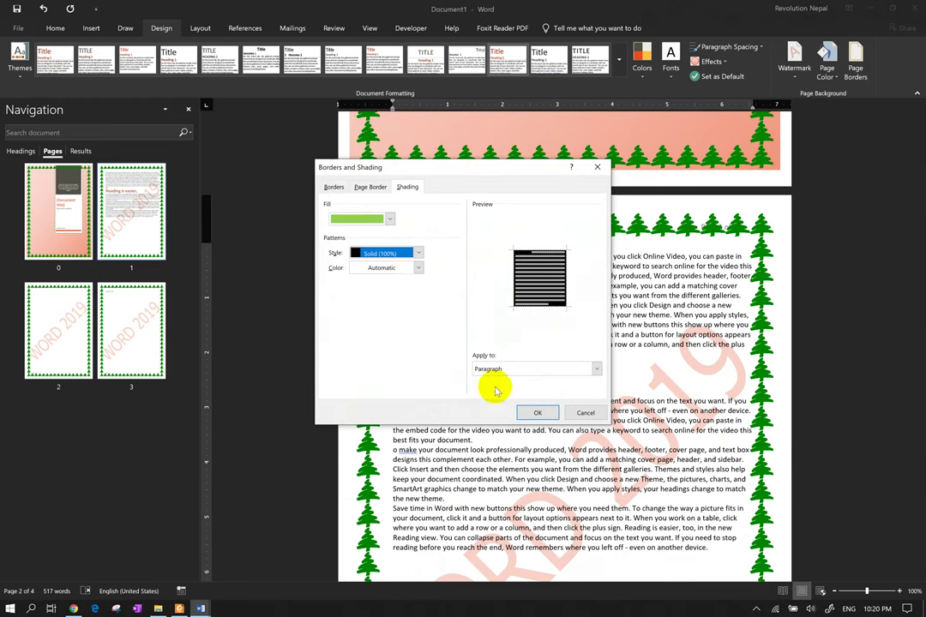
click(537, 413)
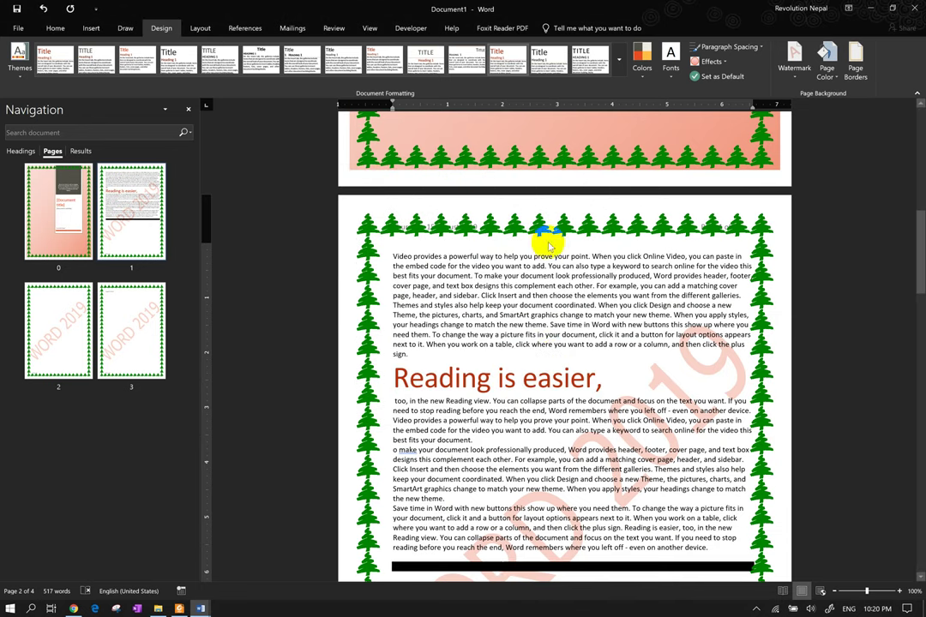
Set the page border to Custom, keeping the tree art and 24 pt margins
click(855, 64)
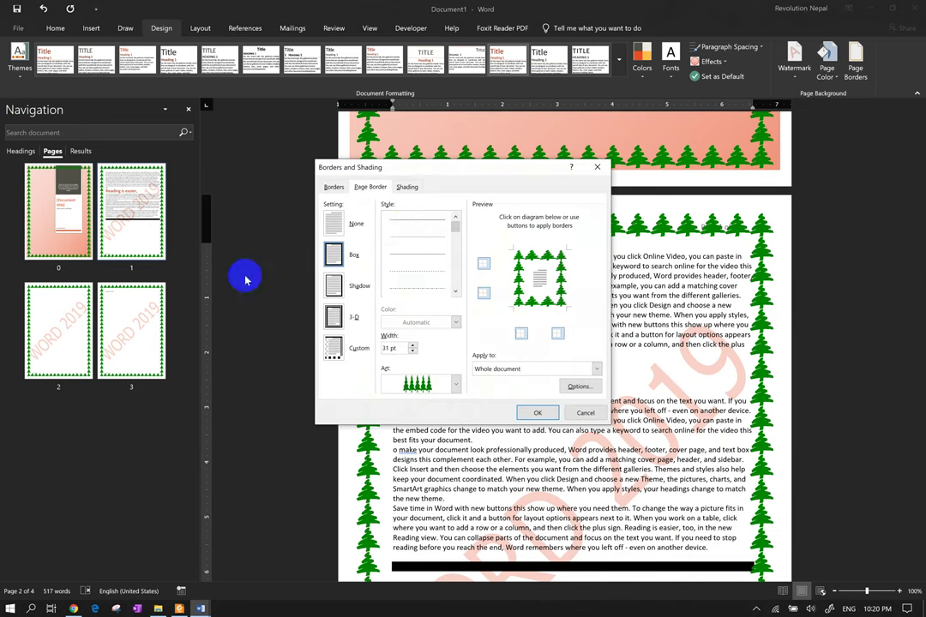
click(333, 347)
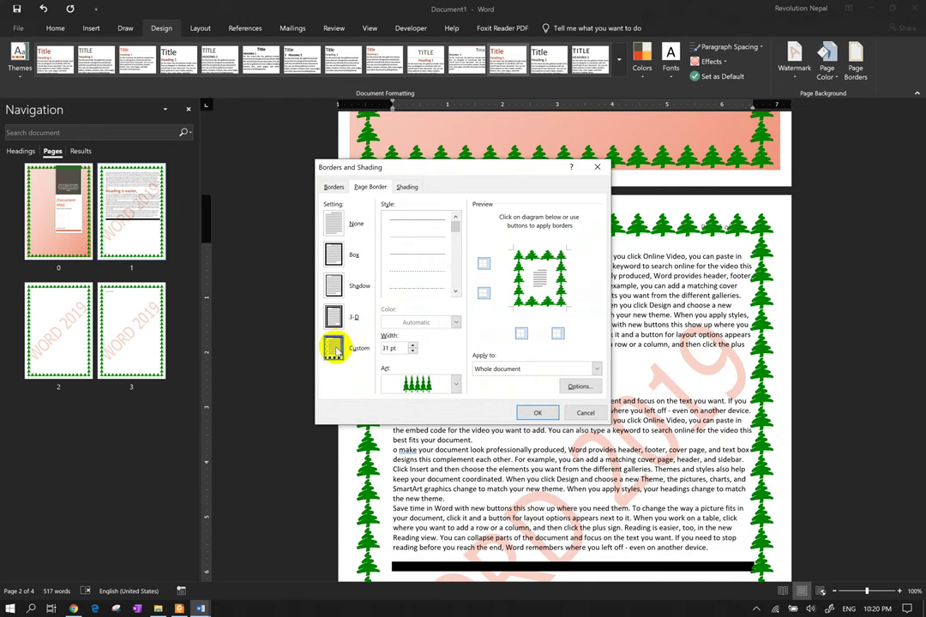
click(414, 382)
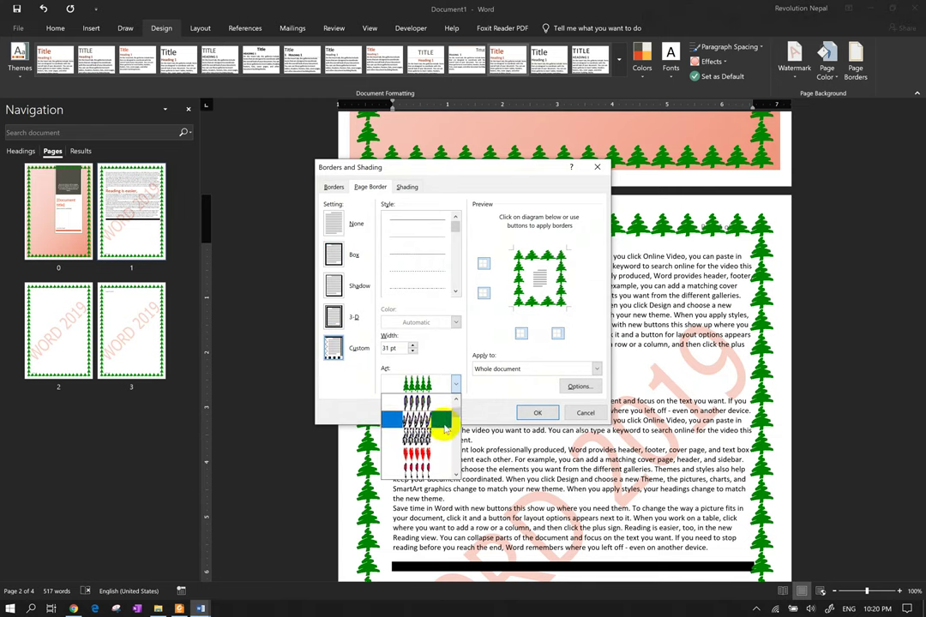
mouse_move(455, 424)
mouse_down()
mouse_move(455, 464)
mouse_move(412, 352)
mouse_up()
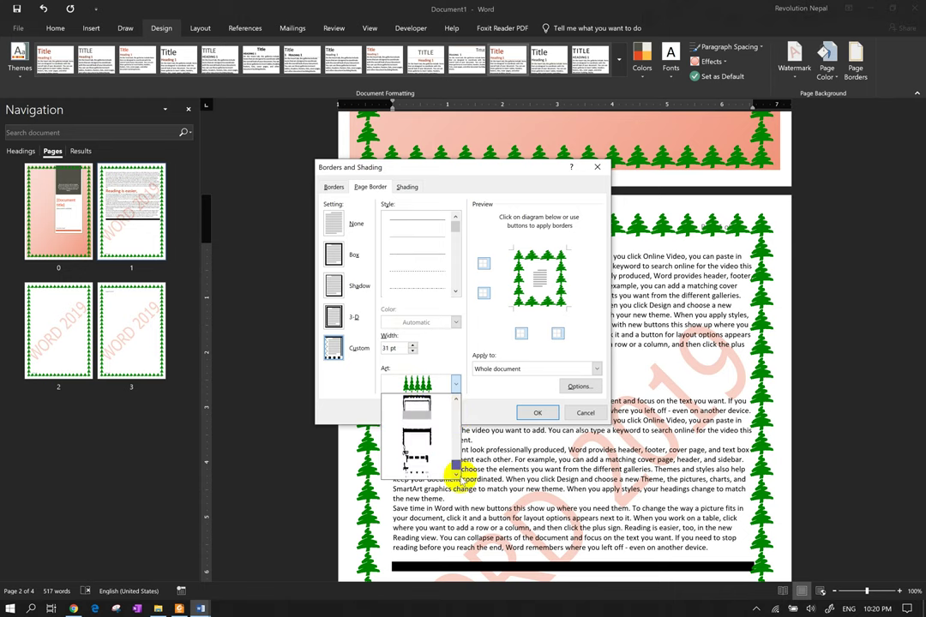
click(403, 350)
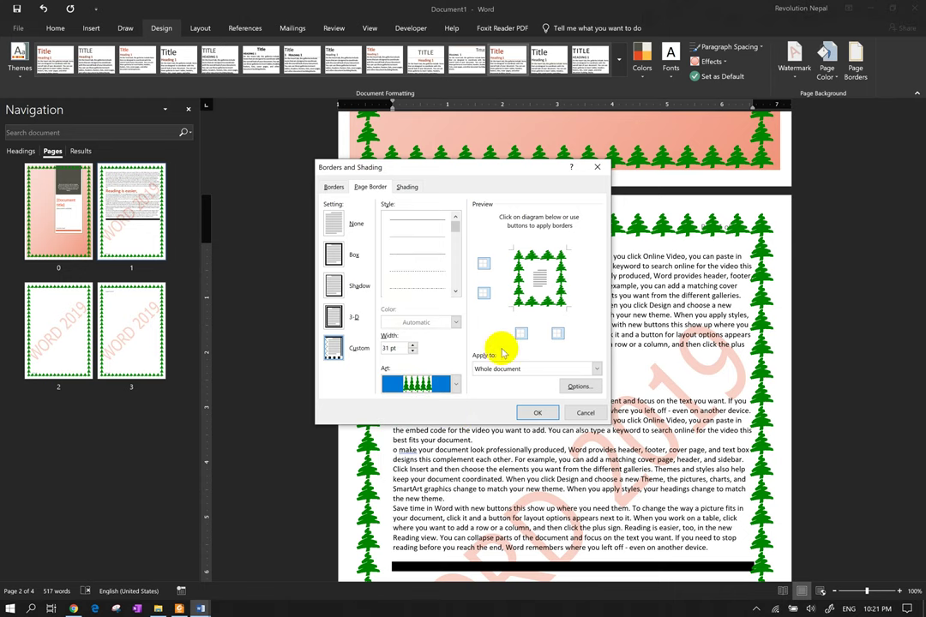
click(572, 387)
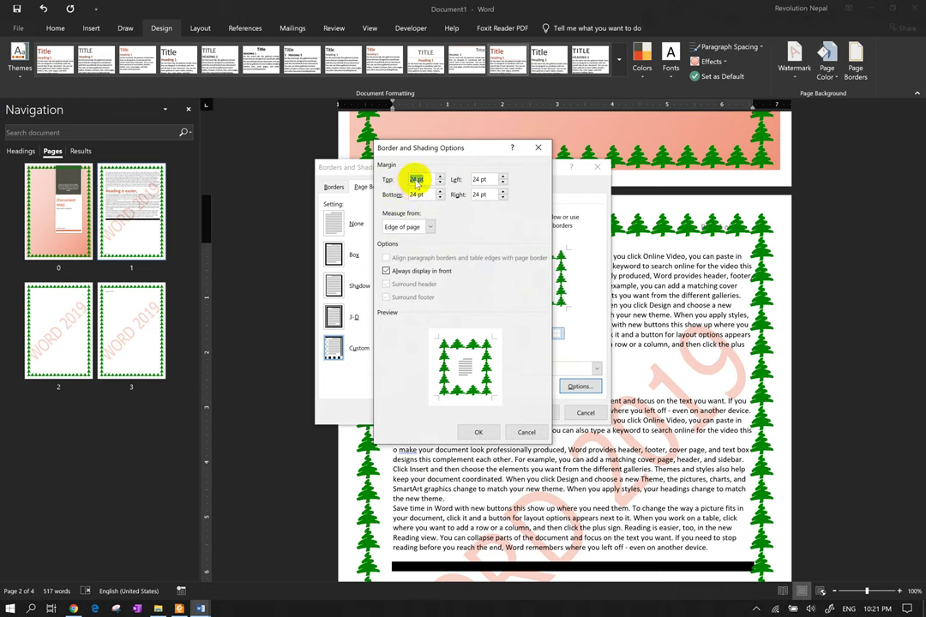
click(542, 142)
click(577, 386)
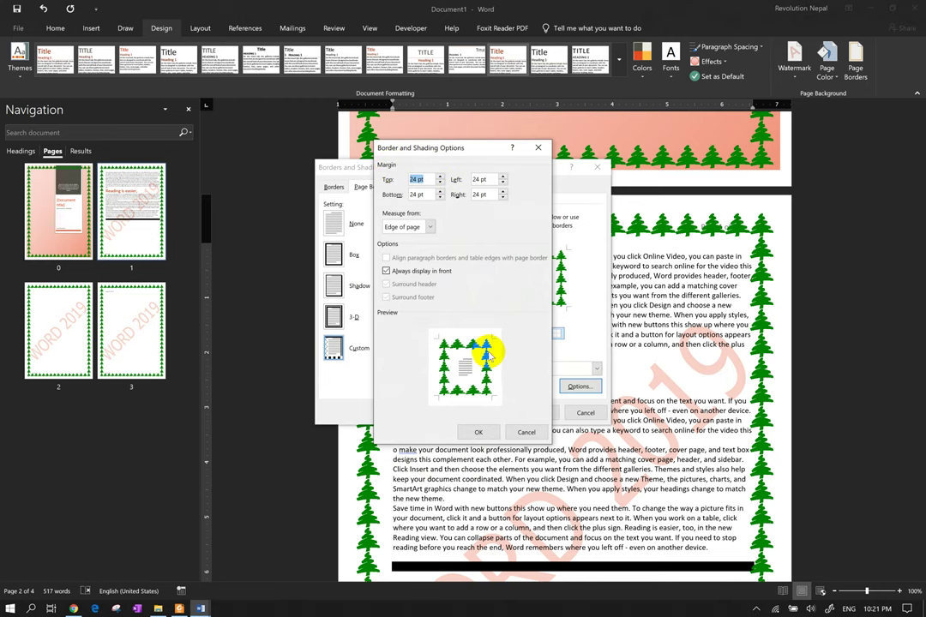
click(479, 433)
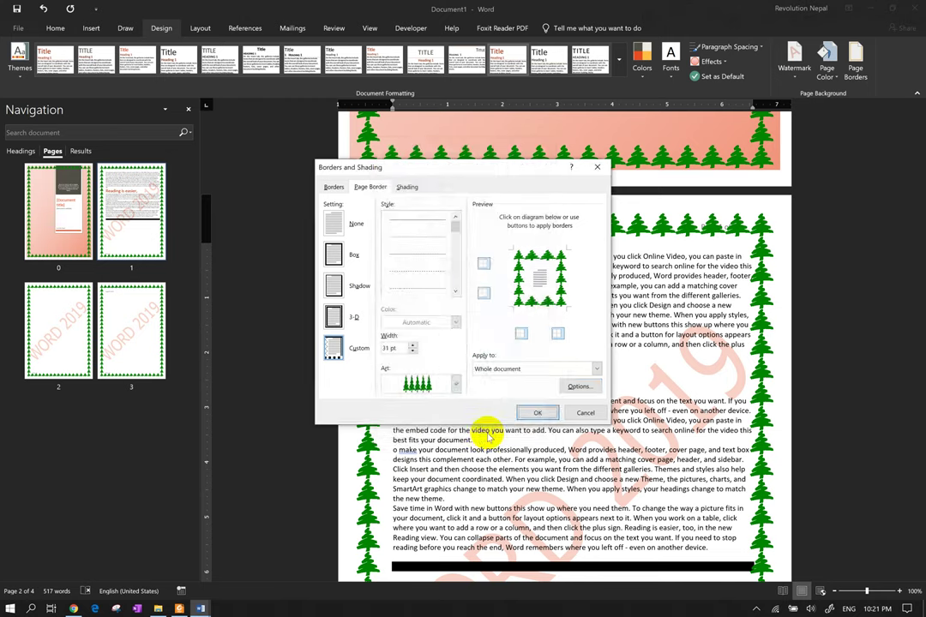
Review shading and border tabs, confirm, close the navigation pane, and show Layout
click(407, 187)
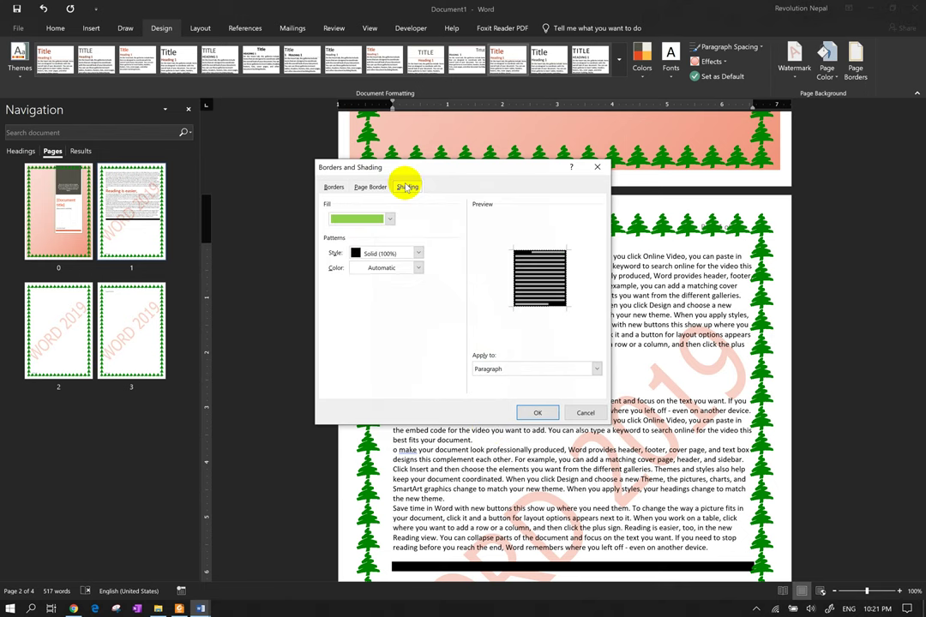
click(333, 187)
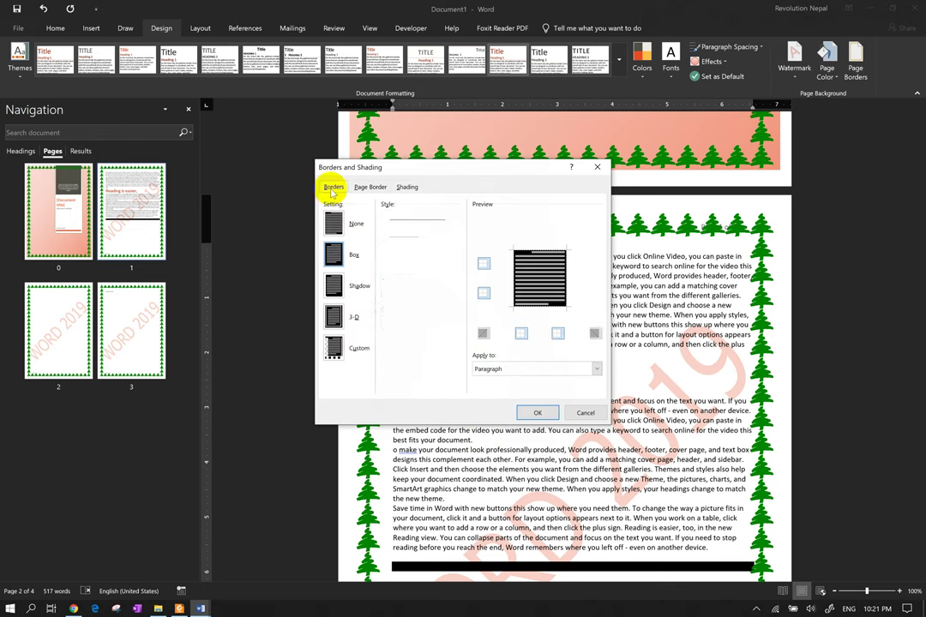
click(597, 167)
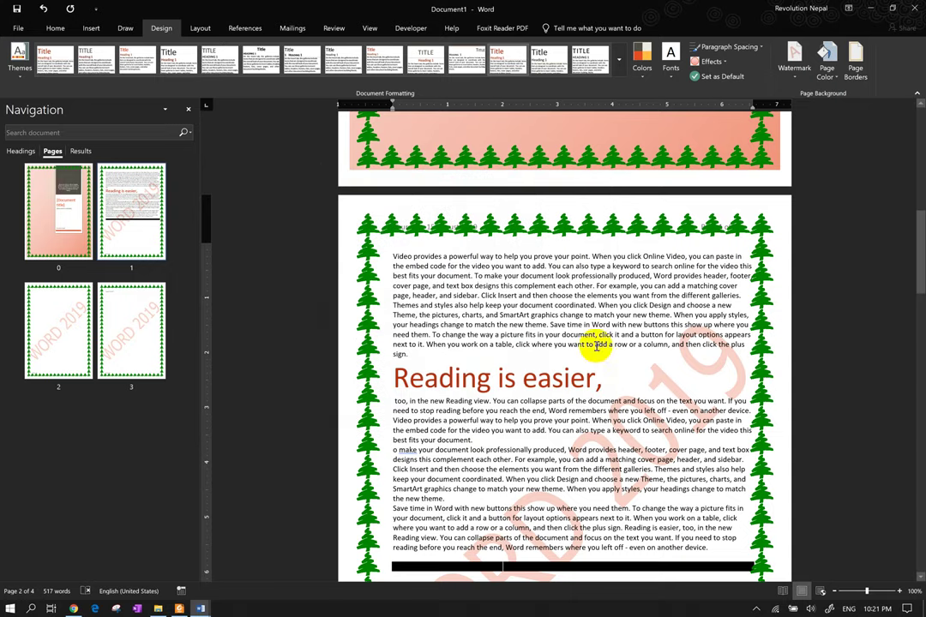
click(188, 109)
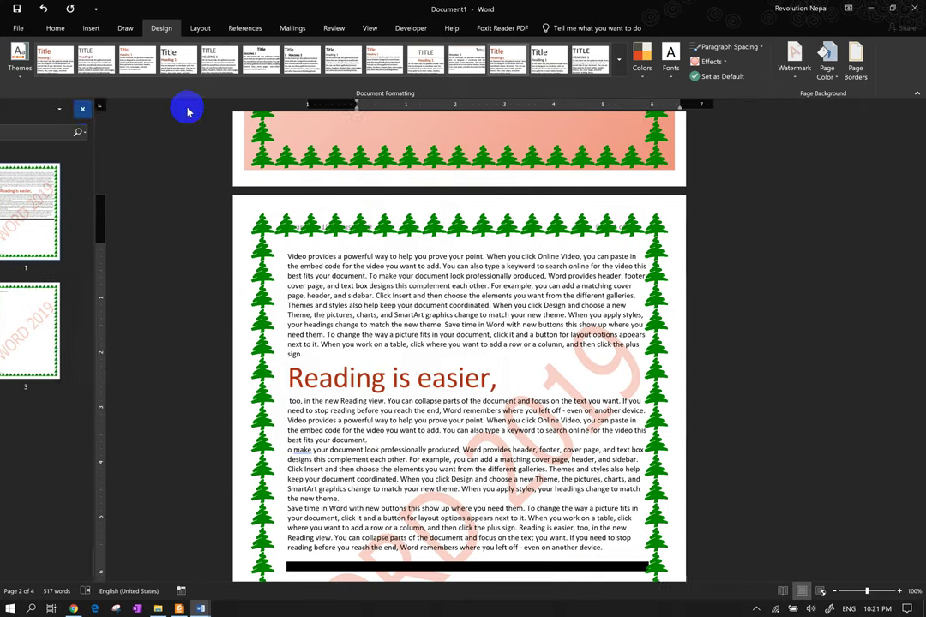
click(198, 28)
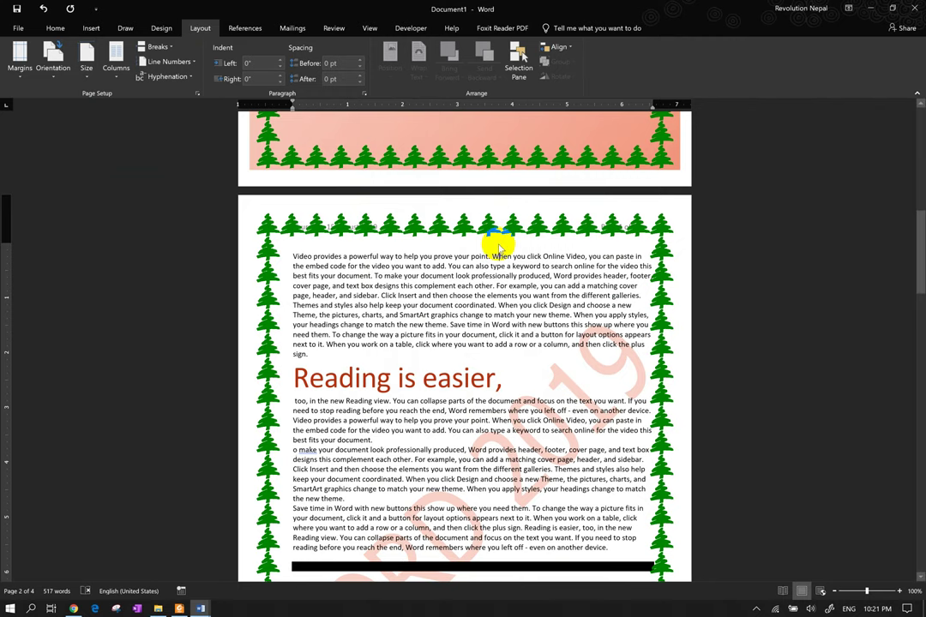
Create a new blank document and enter a rand formula for sample text
key(ctrl+n)
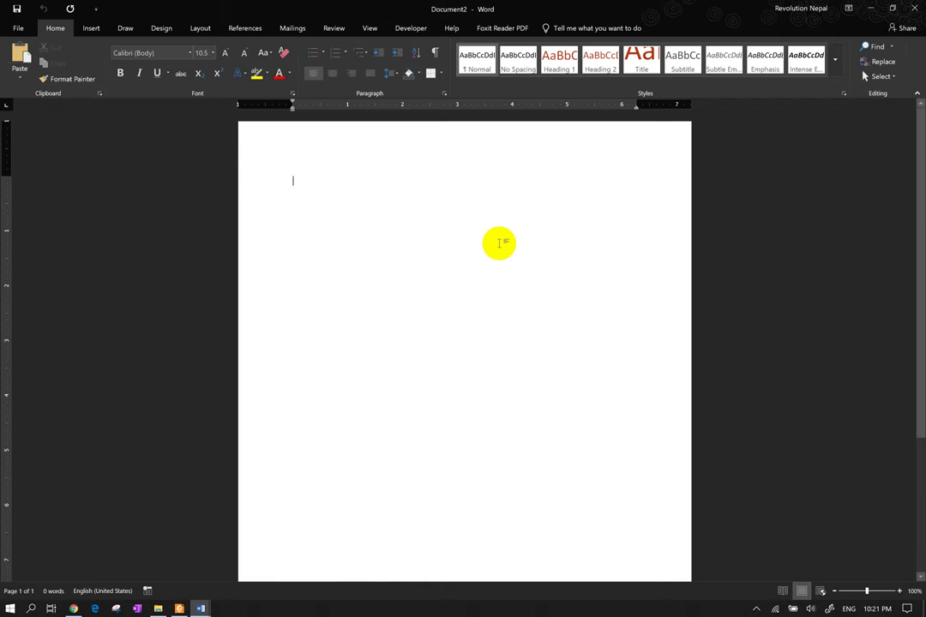
text(=RAND 3)
key(BackSpace)
key(BackSpace)
key(BackSpace)
key(BackSpace)
key(BackSpace)
text(rand)
text(93,)
text(2)
key(Return)
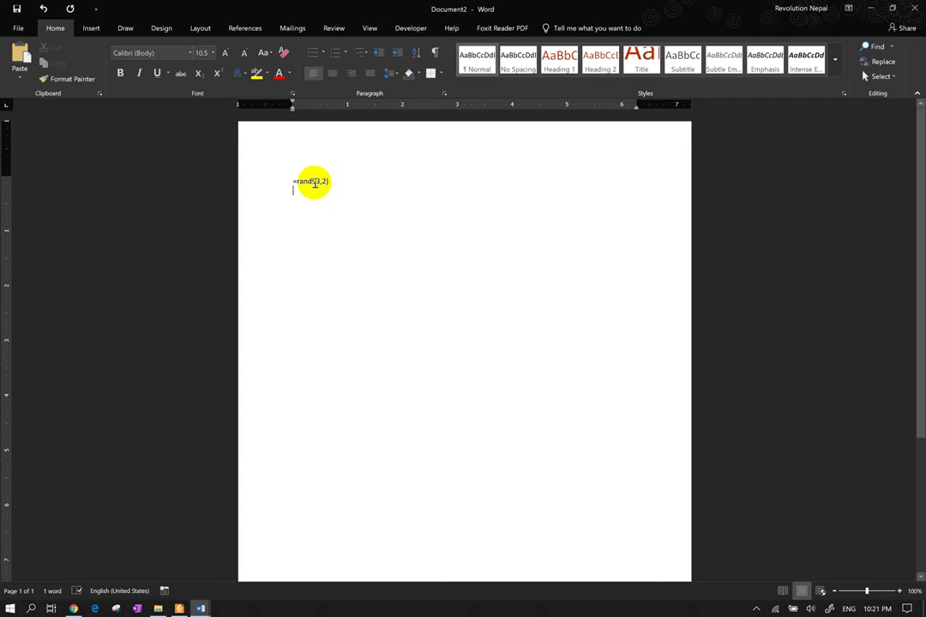
Correct the formula to =rand(3,2) and generate three paragraphs of sample text
click(314, 182)
key(BackSpace)
text(()
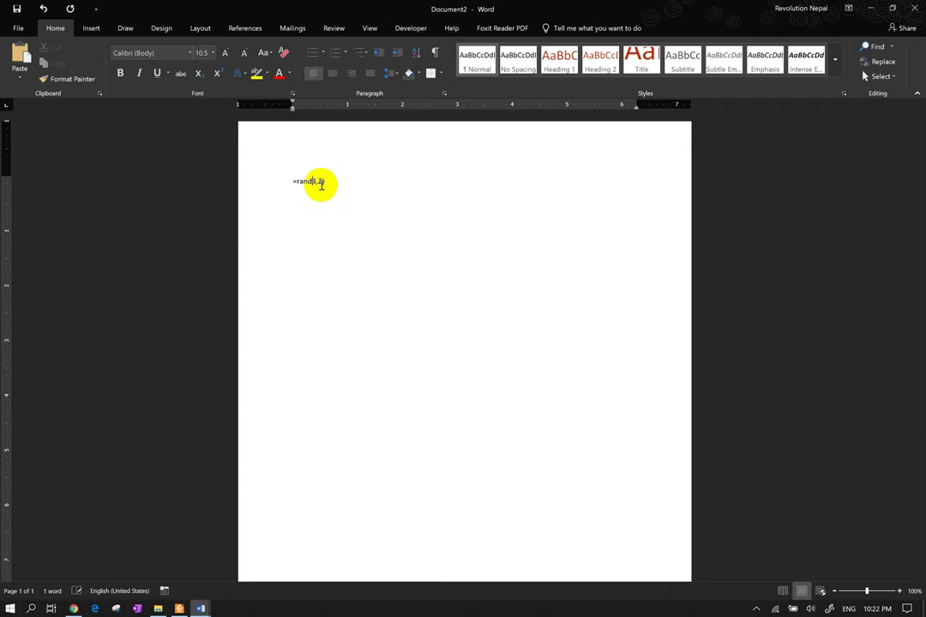
key(Return)
key(BackSpace)
key(Return)
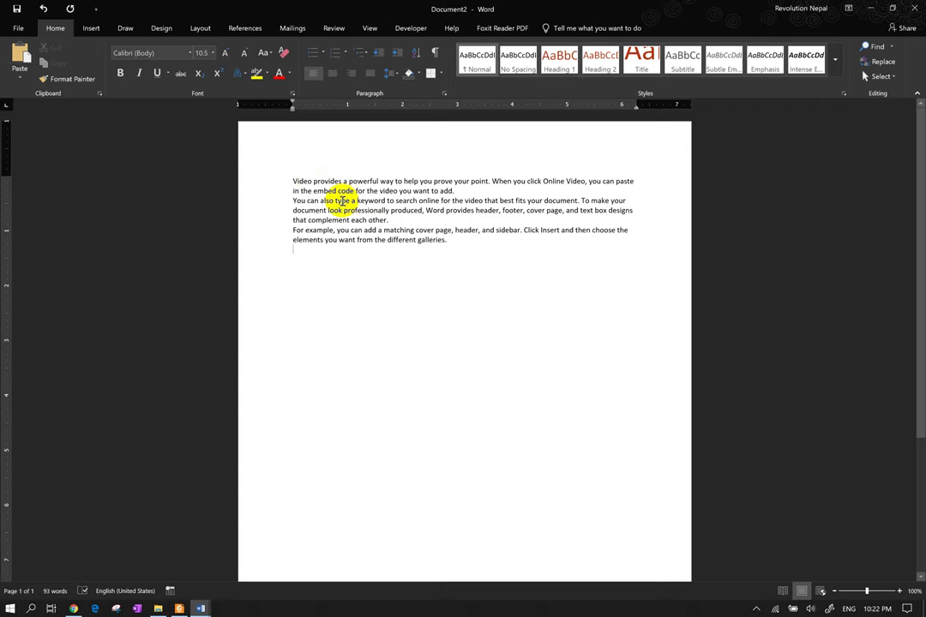
Undo and re-expand the rand formula, then show the Design and Layout tabs
key(ctrl+z)
key(ctrl+z)
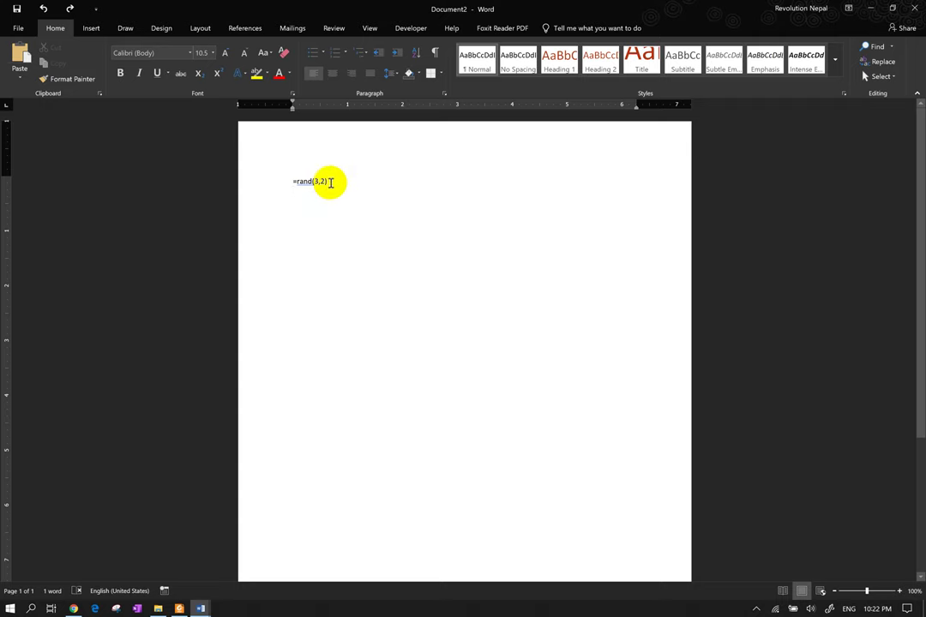
key(Return)
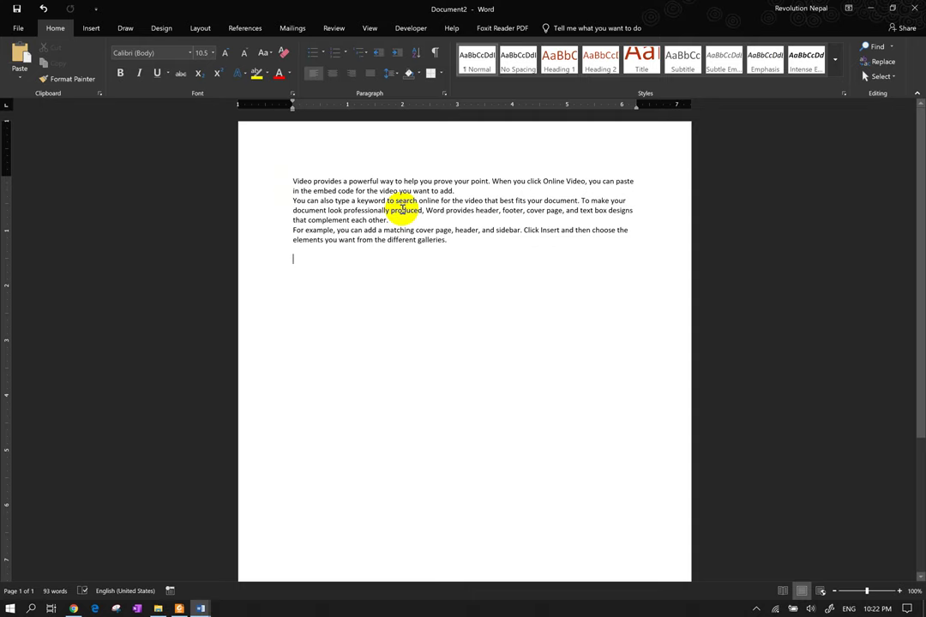
click(160, 30)
click(195, 32)
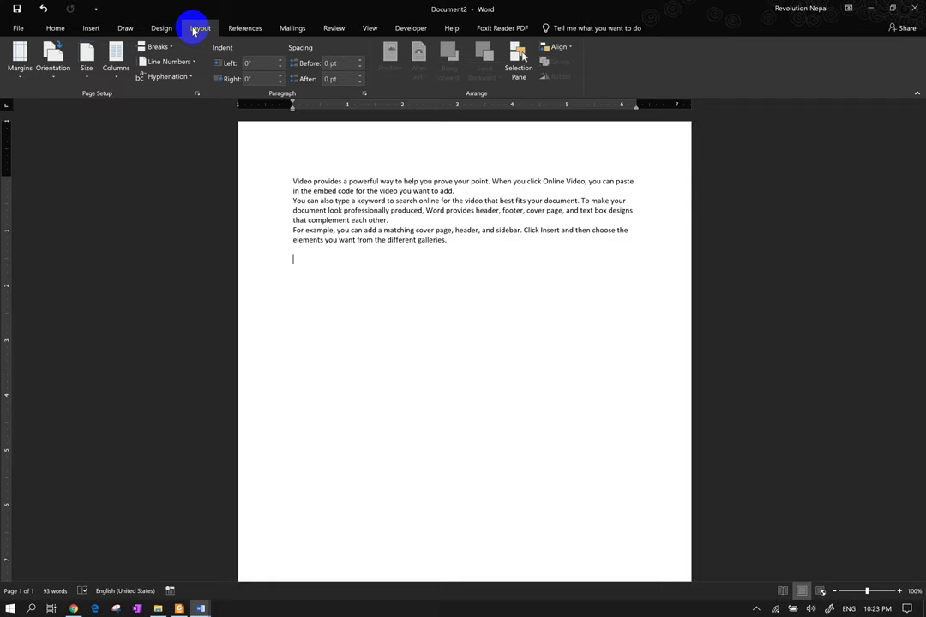
Show the File > Print screen with Document2's one-page preview
key(ctrl+p)
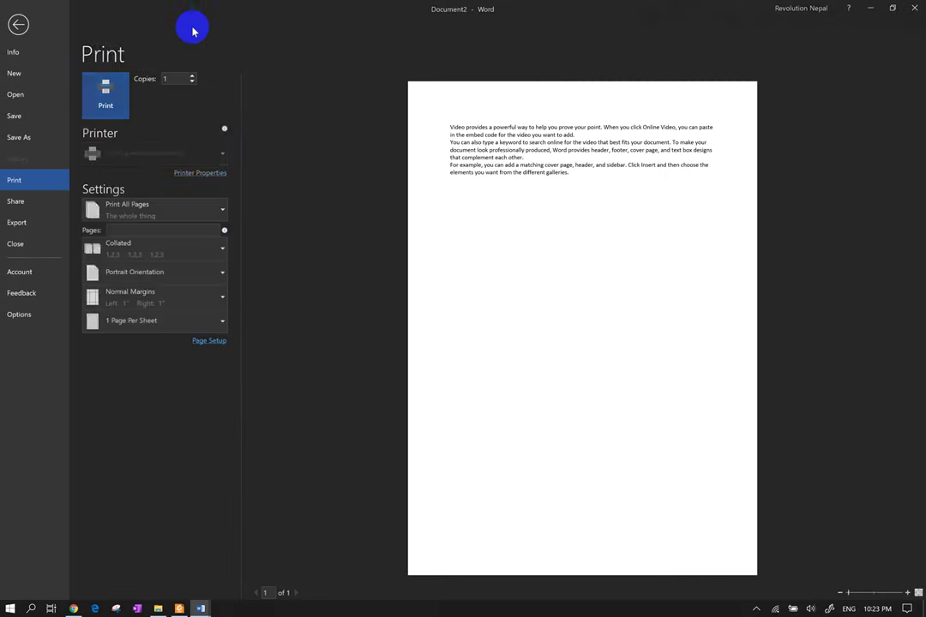
click(23, 19)
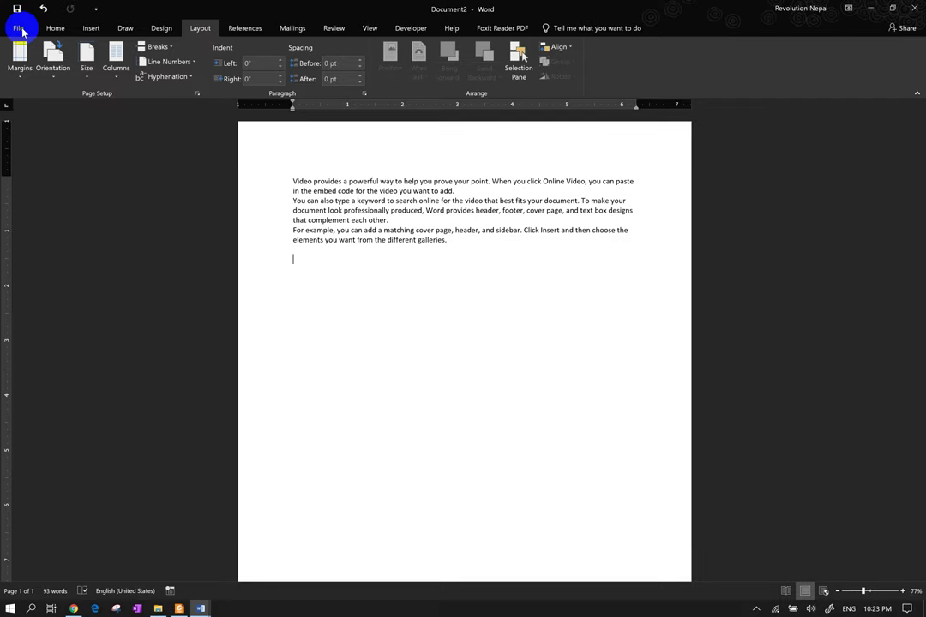
click(14, 27)
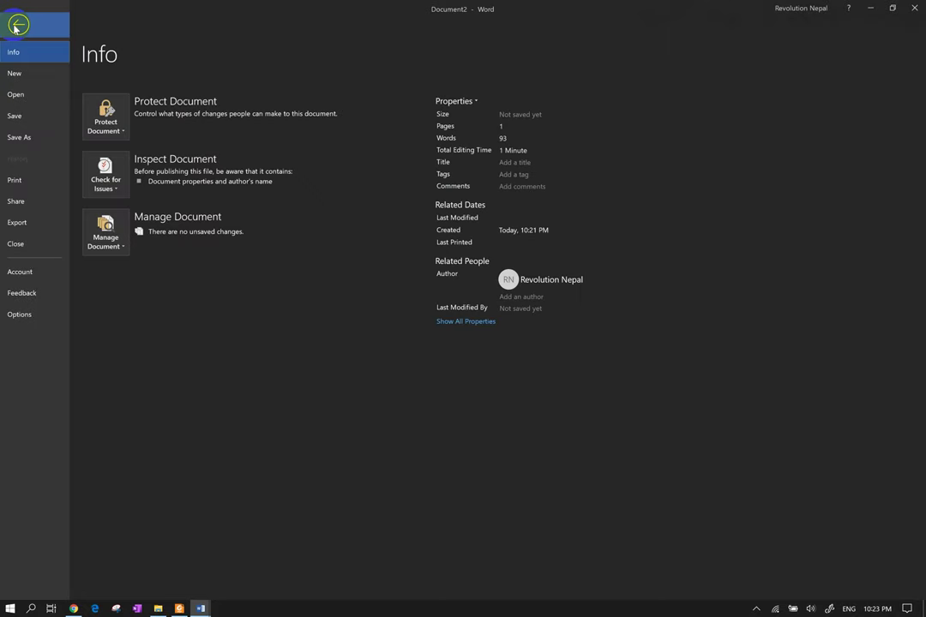
click(21, 181)
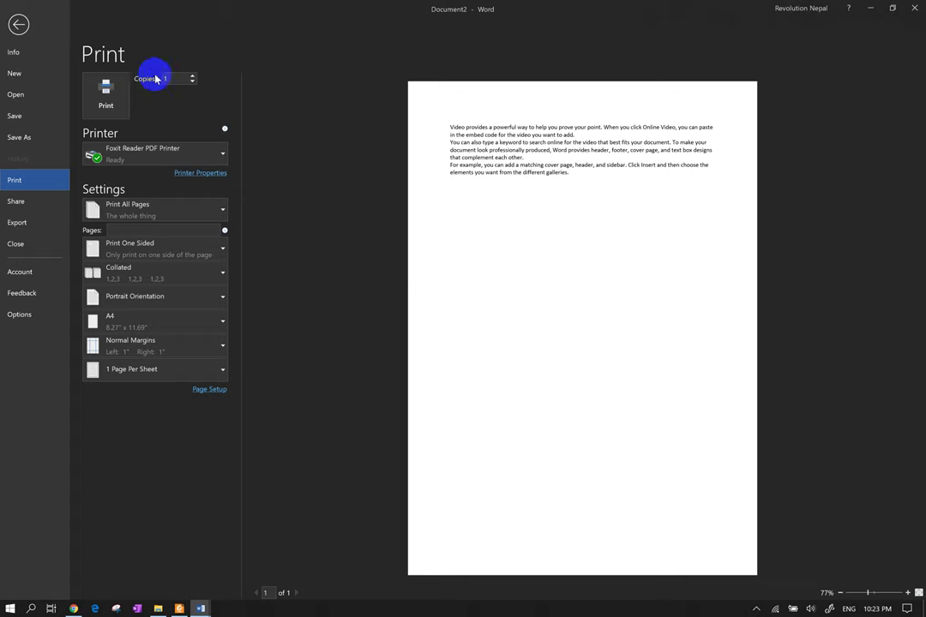
click(215, 162)
click(214, 162)
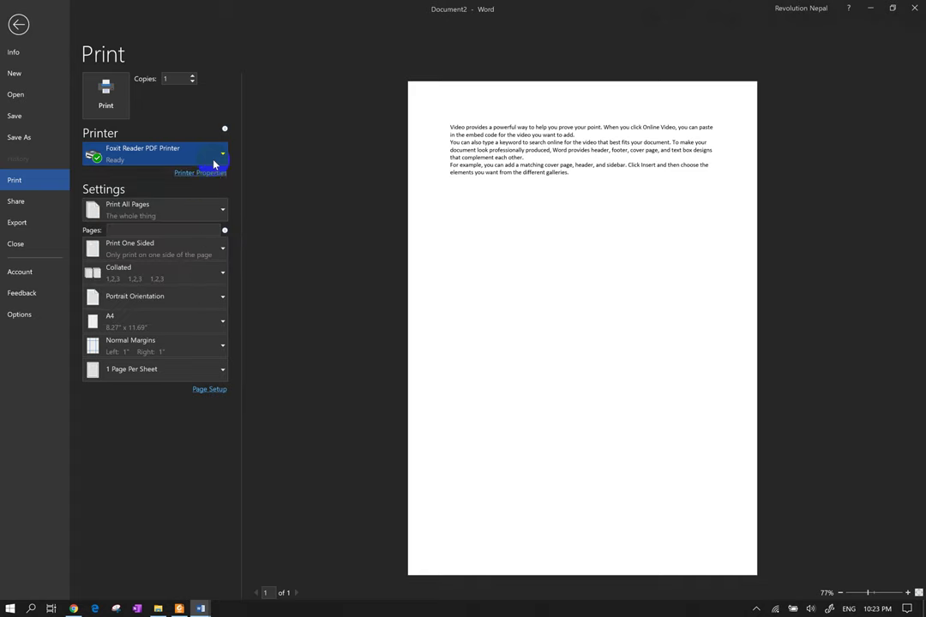
click(216, 175)
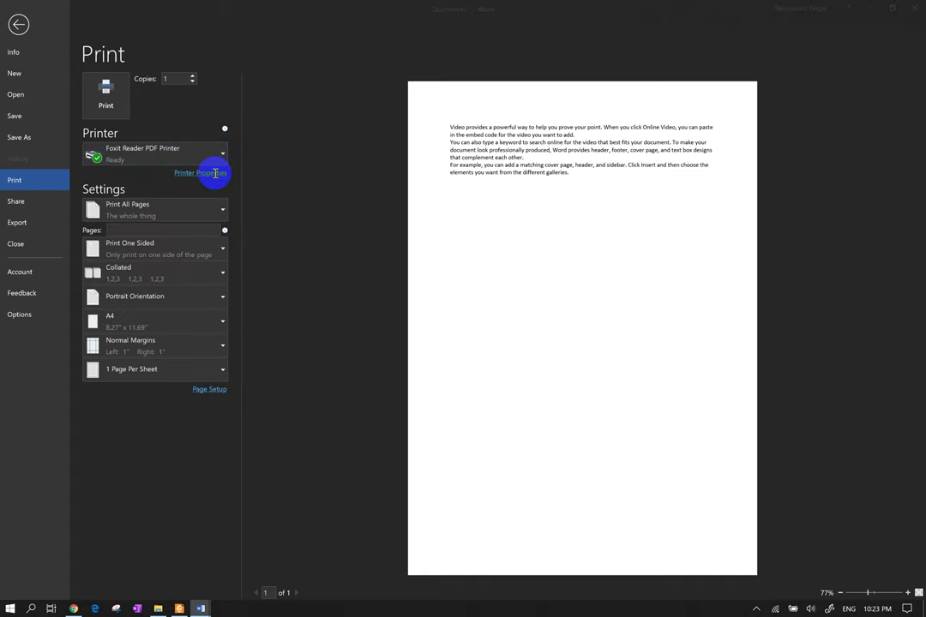
mouse_move(111, 13)
mouse_down()
mouse_move(203, 26)
mouse_move(299, 69)
mouse_up()
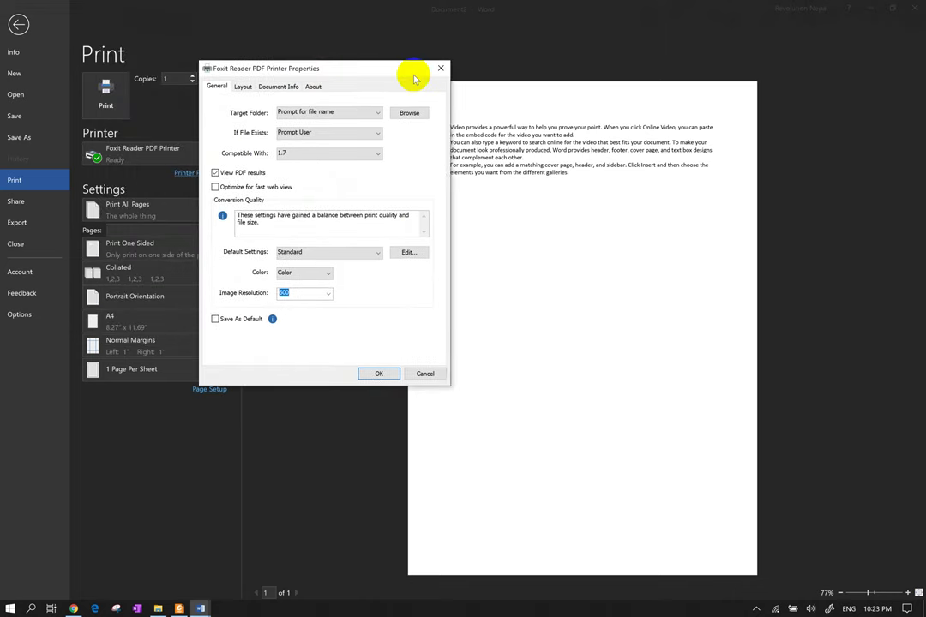
click(439, 69)
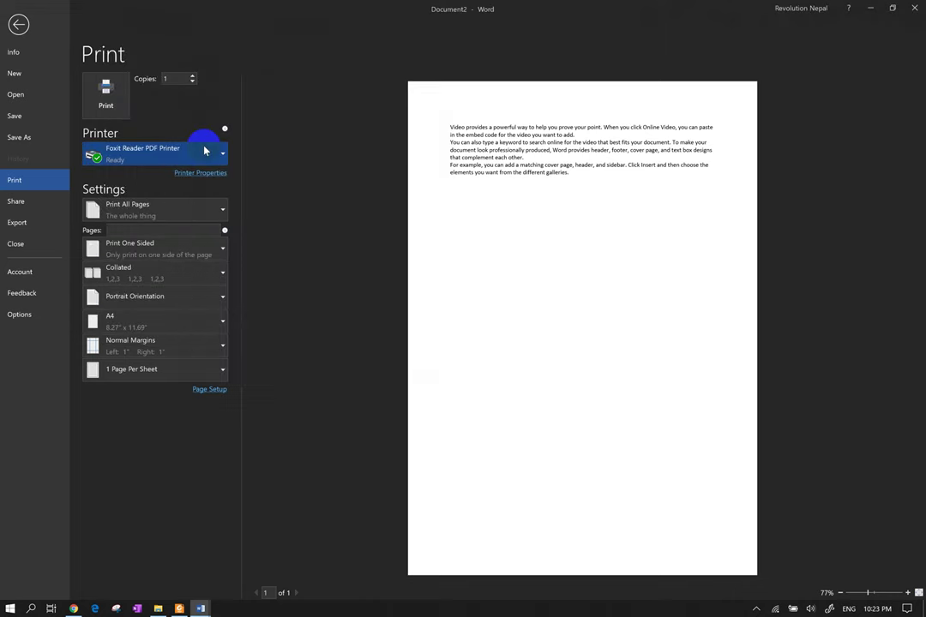
click(203, 153)
click(204, 158)
click(206, 174)
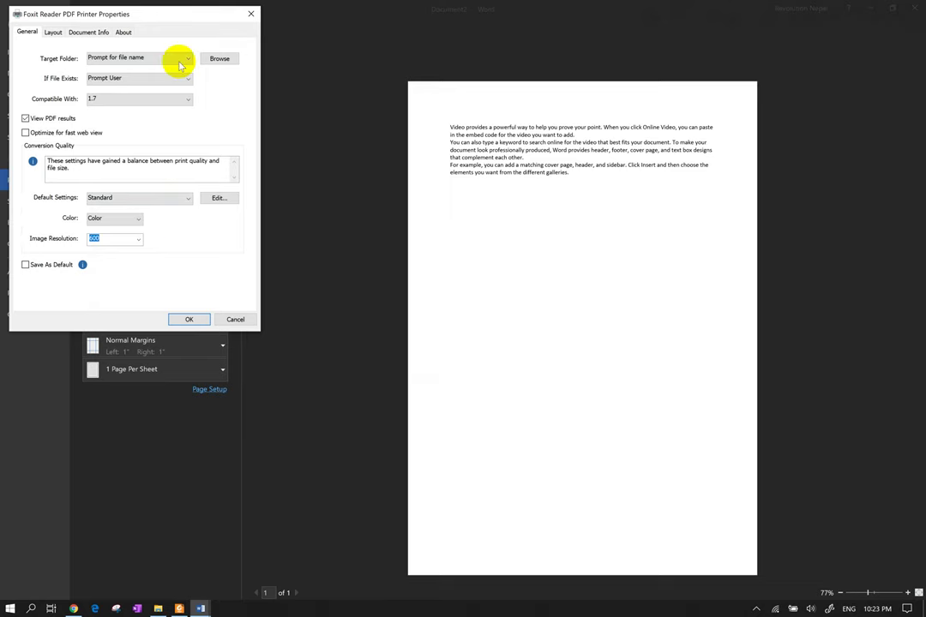
click(53, 34)
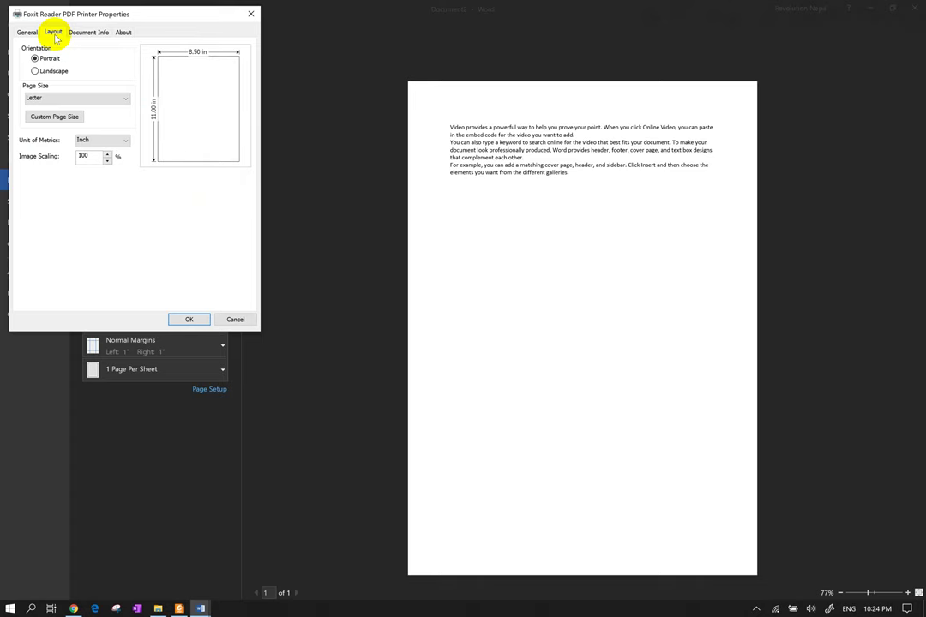
click(90, 33)
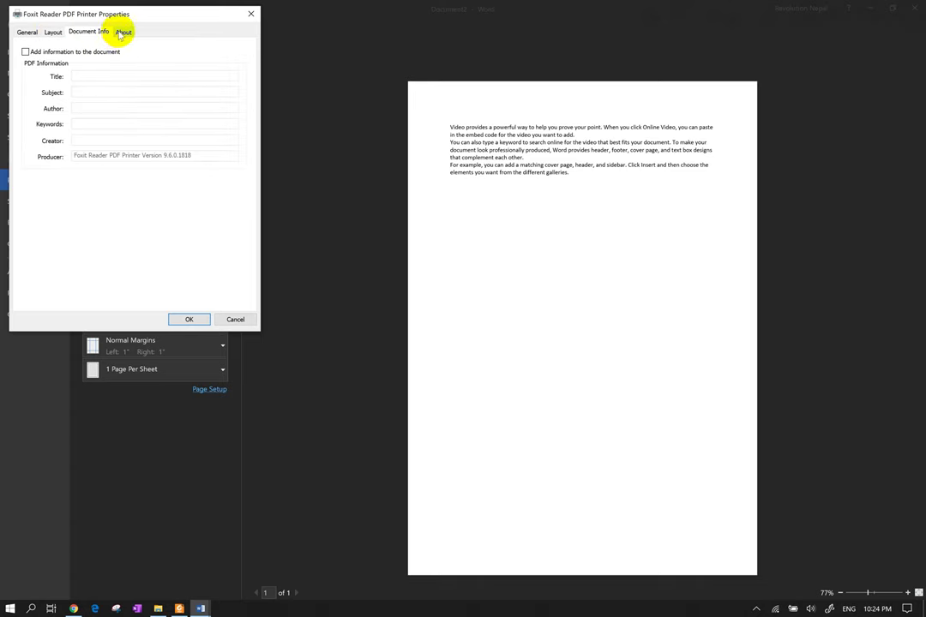
click(122, 34)
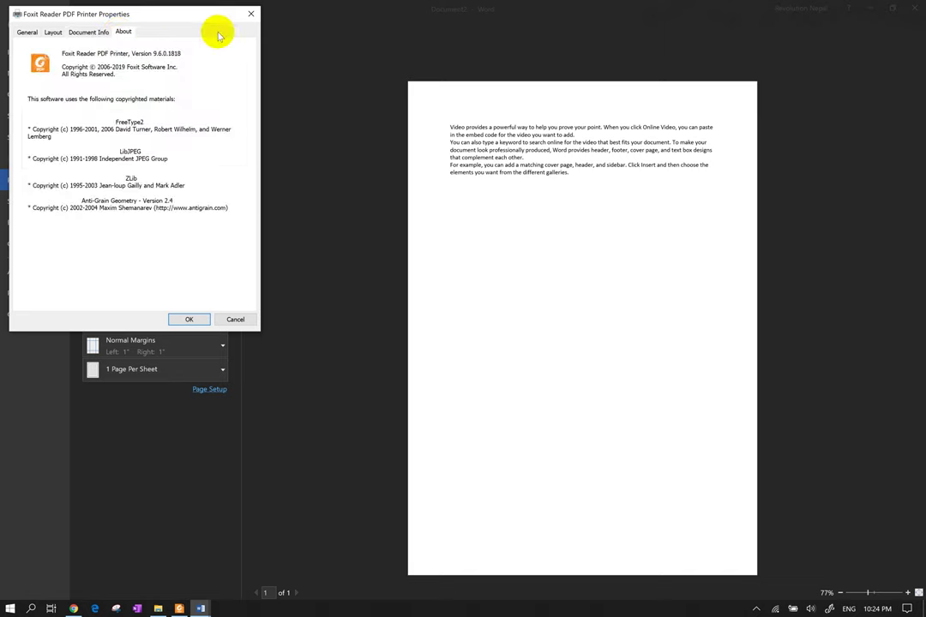
click(251, 14)
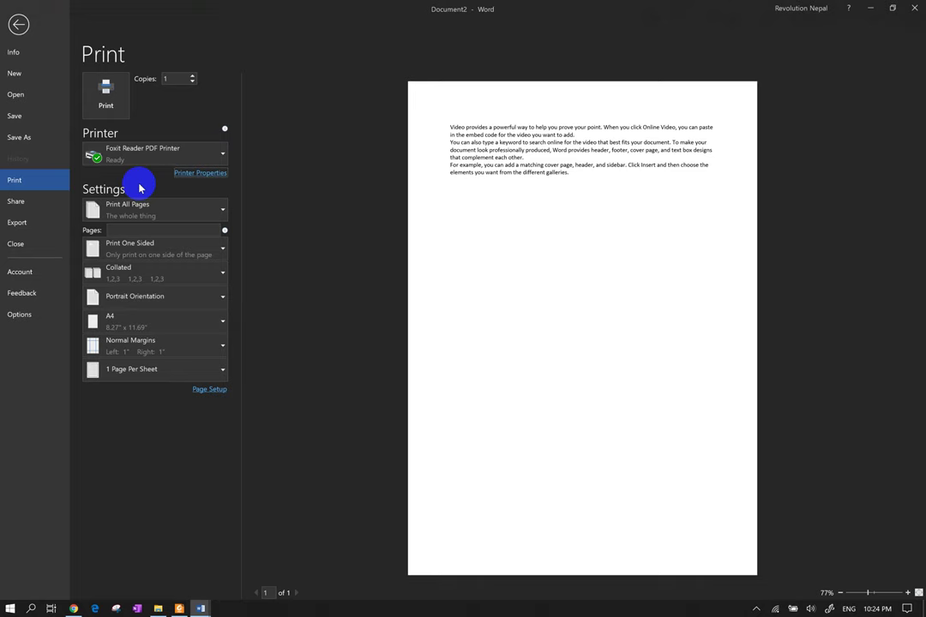
click(144, 204)
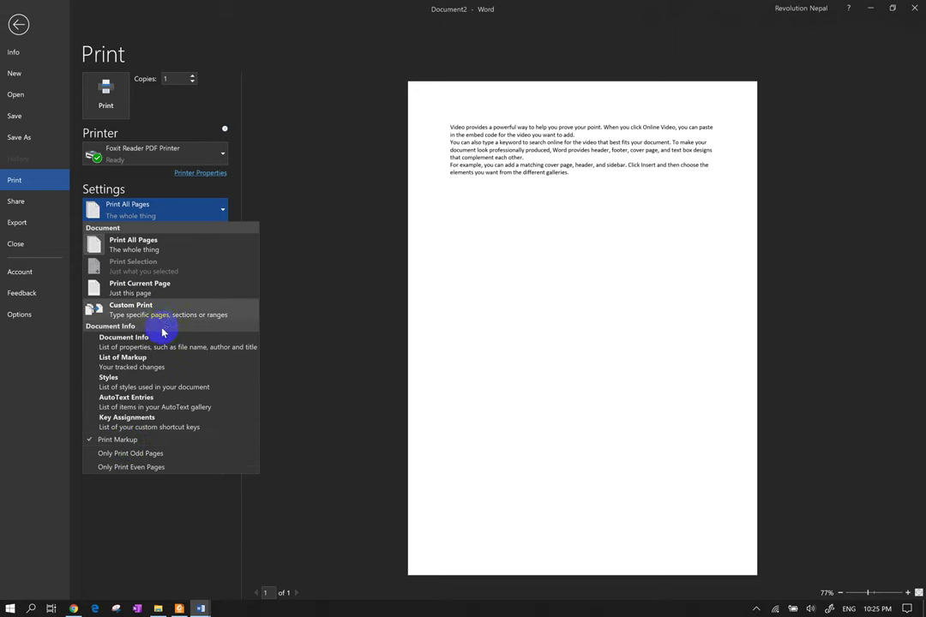
click(165, 315)
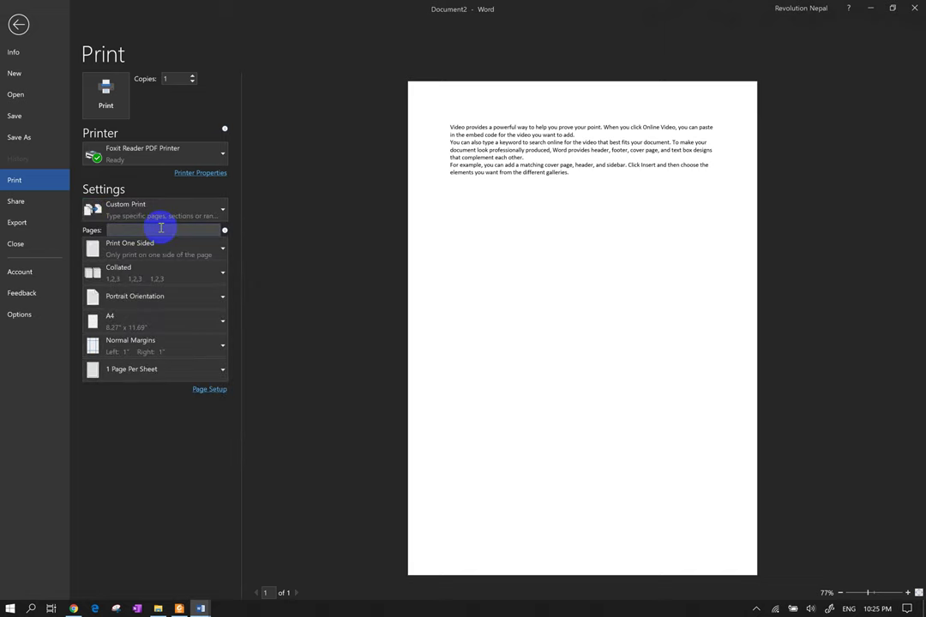
text(1,5,)
text(11)
key(BackSpace)
key(BackSpace)
key(BackSpace)
key(BackSpace)
key(BackSpace)
key(BackSpace)
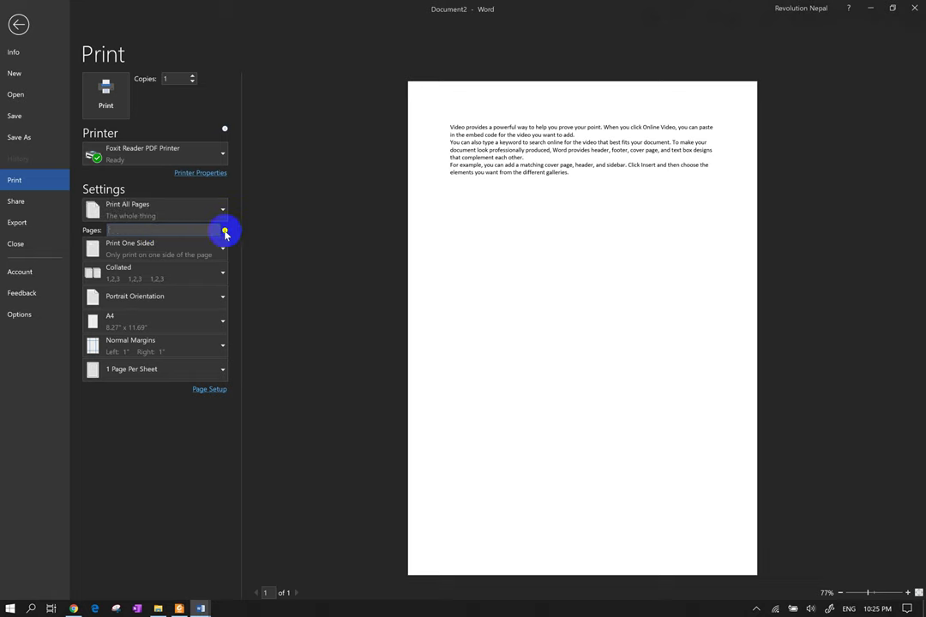
mouse_move(225, 232)
text(5-)
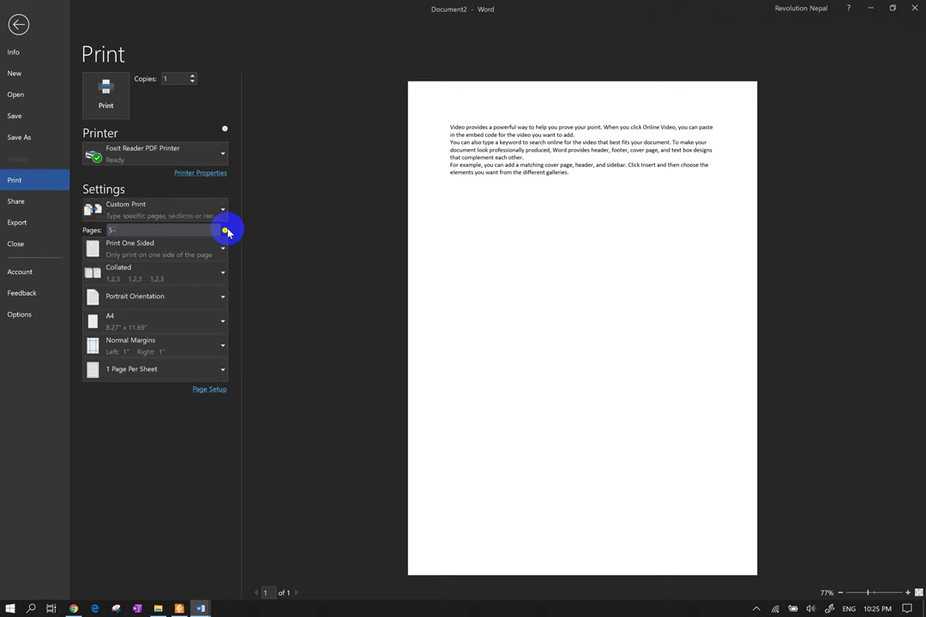
text(10)
key(BackSpace)
key(BackSpace)
key(BackSpace)
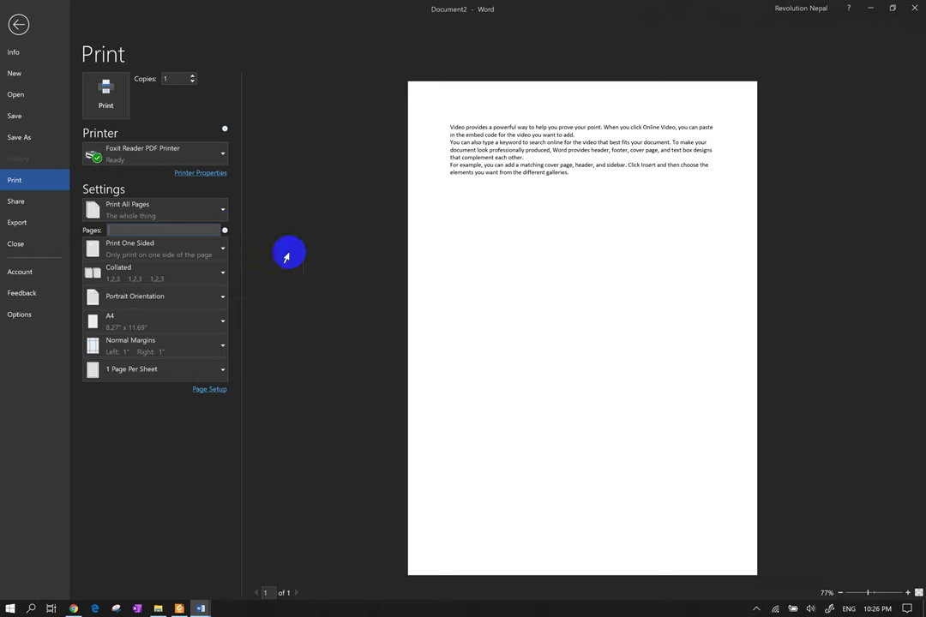
Set the print job to Manually Print on Both Sides
click(472, 317)
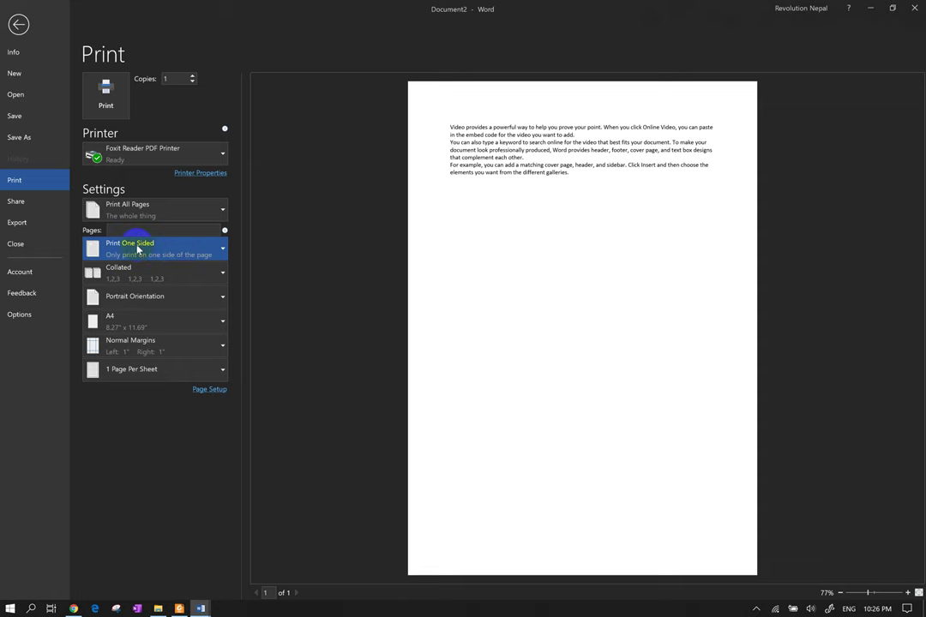
click(149, 249)
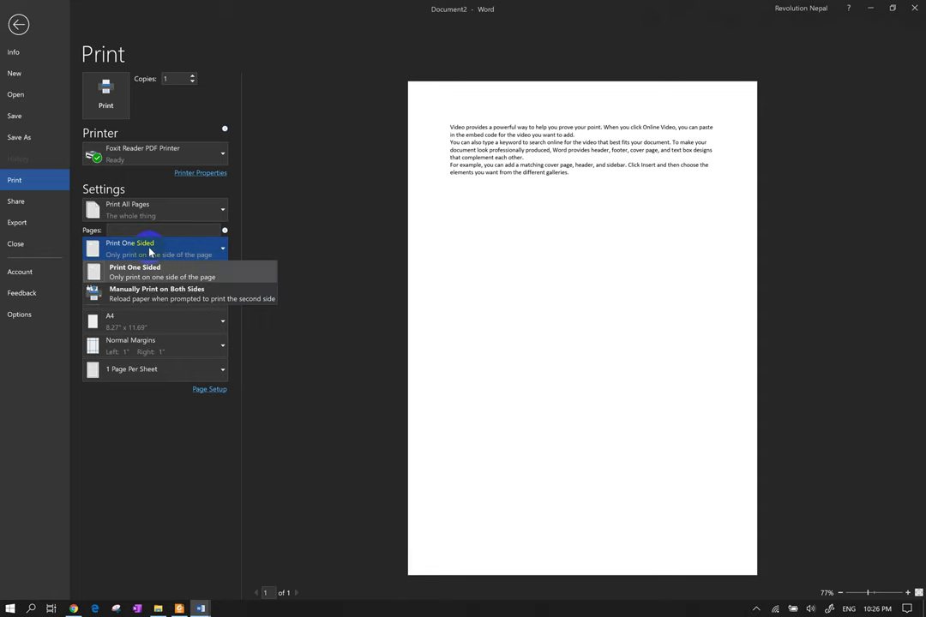
click(159, 291)
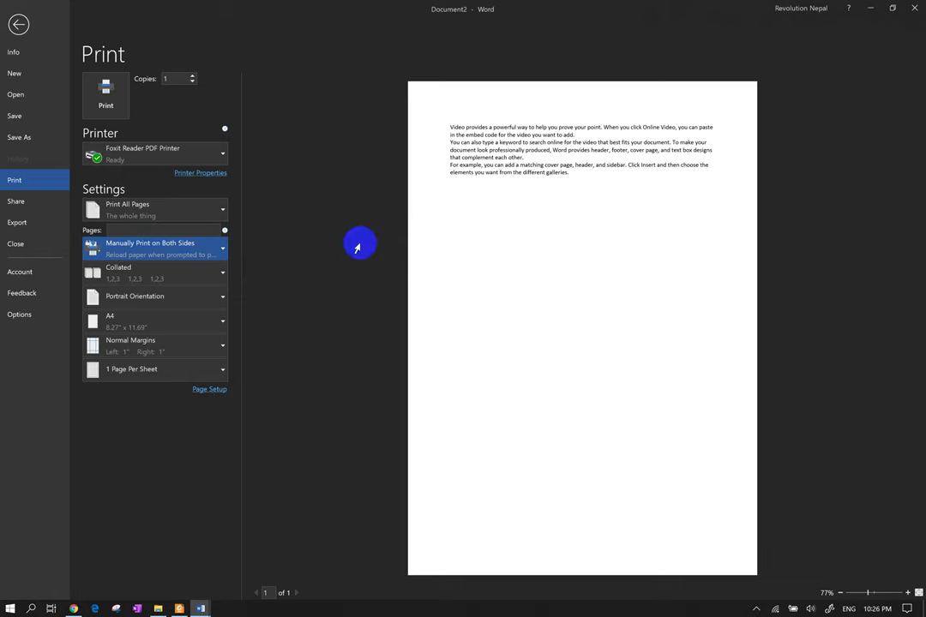
Raise copies to 2 and keep them collated
click(174, 270)
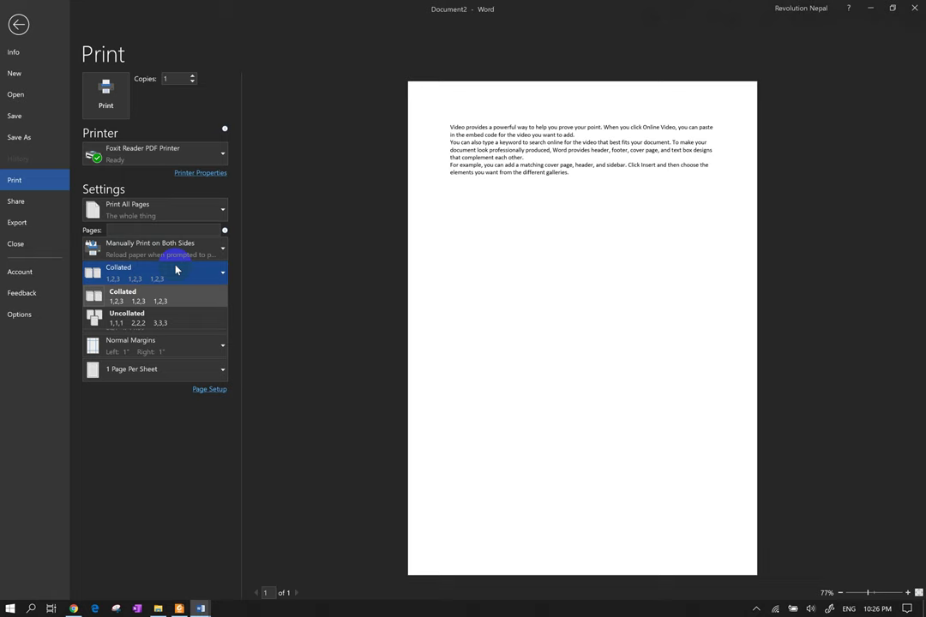
click(174, 294)
click(193, 76)
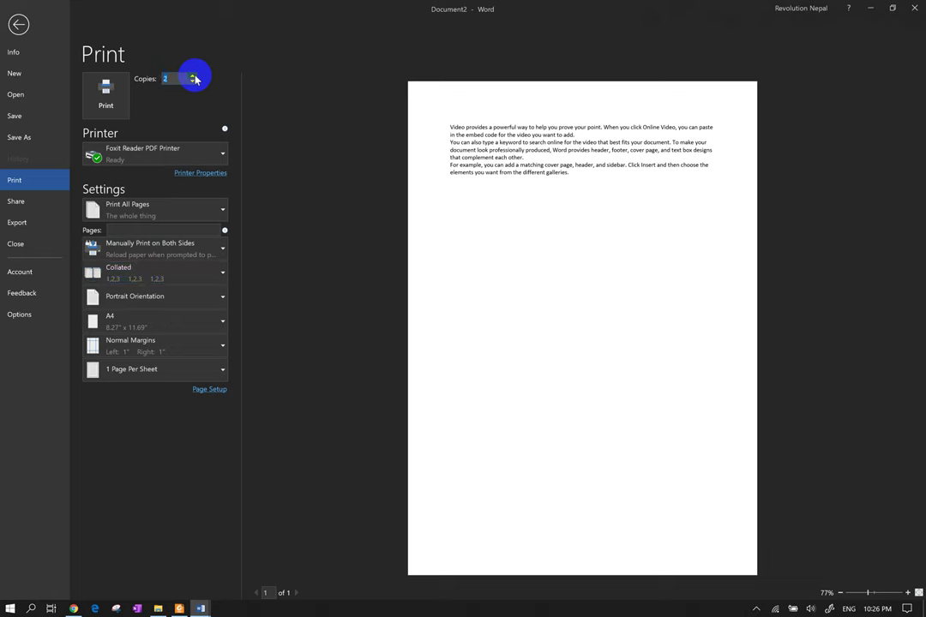
click(181, 283)
click(181, 281)
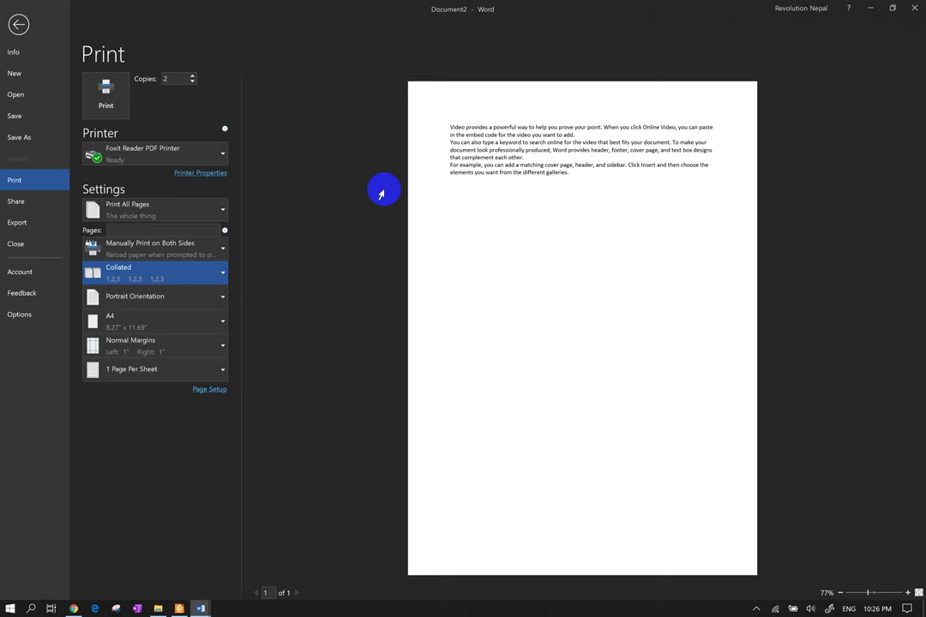
click(212, 273)
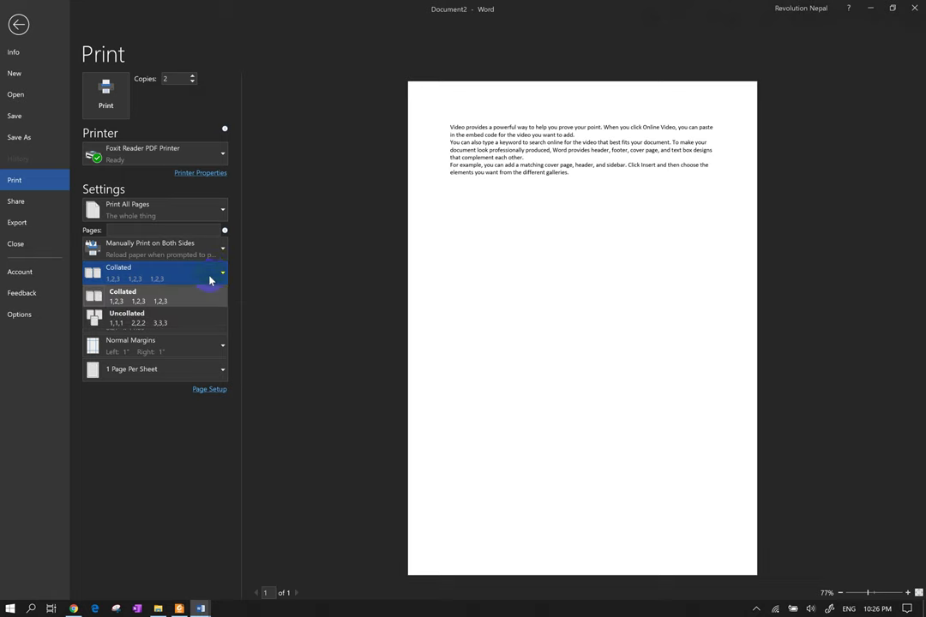
click(210, 293)
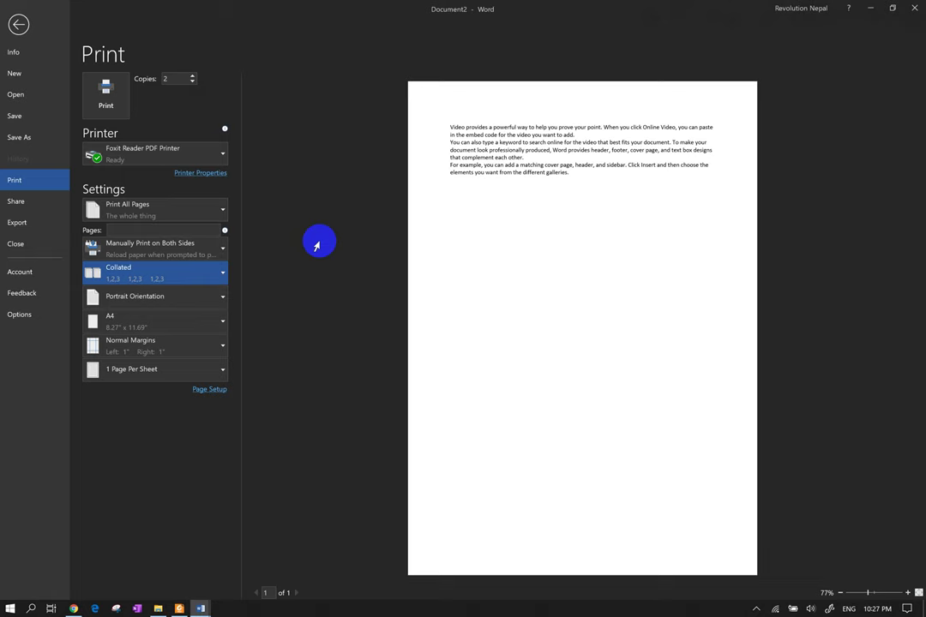
click(202, 300)
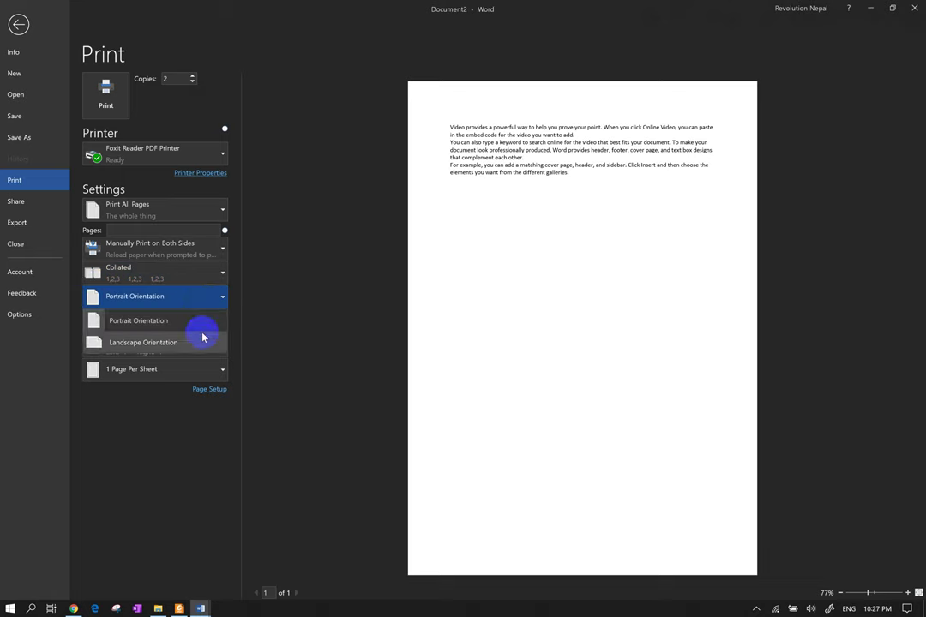
click(203, 326)
click(202, 300)
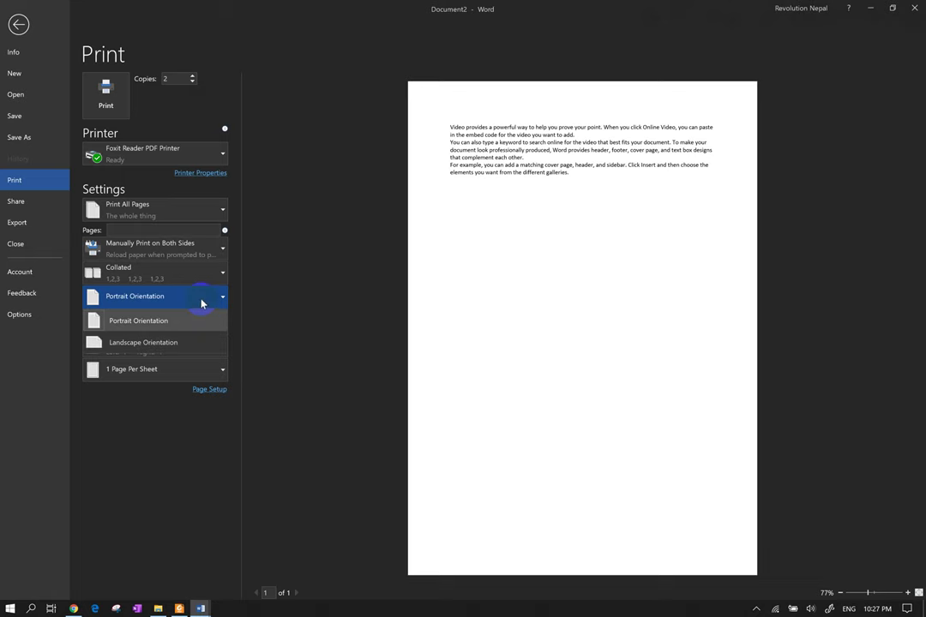
click(202, 301)
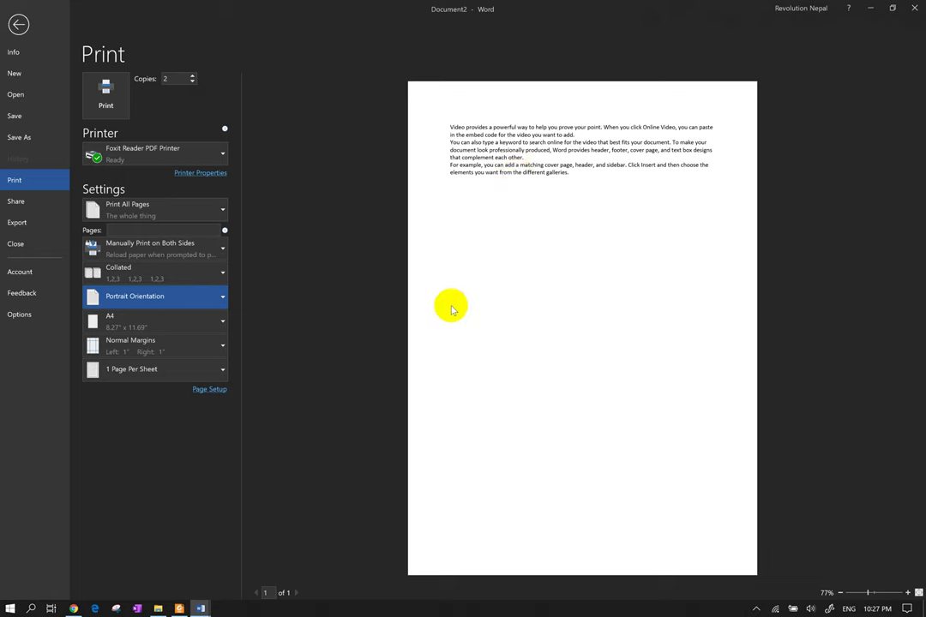
click(175, 300)
click(181, 343)
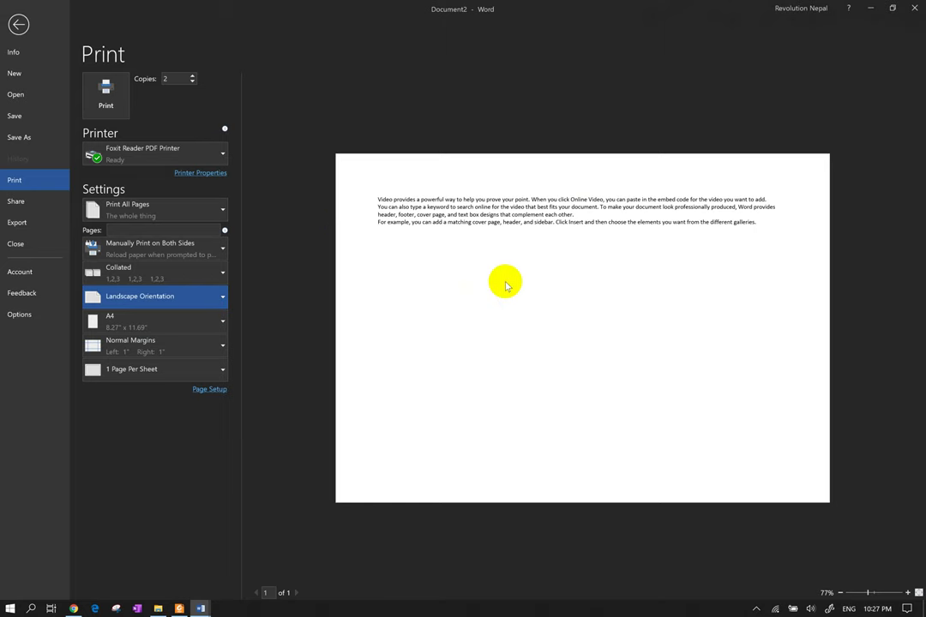
click(150, 327)
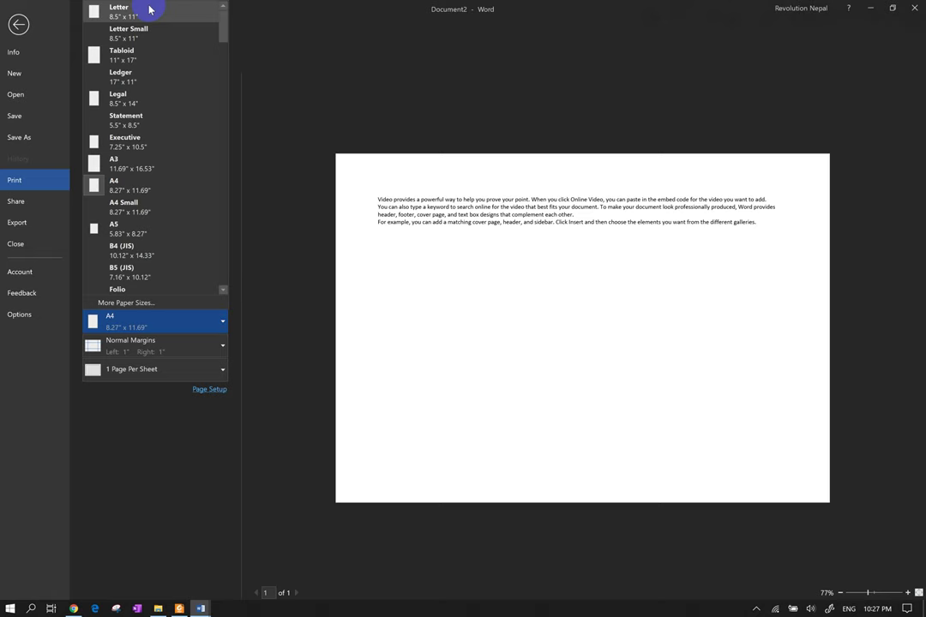
click(199, 187)
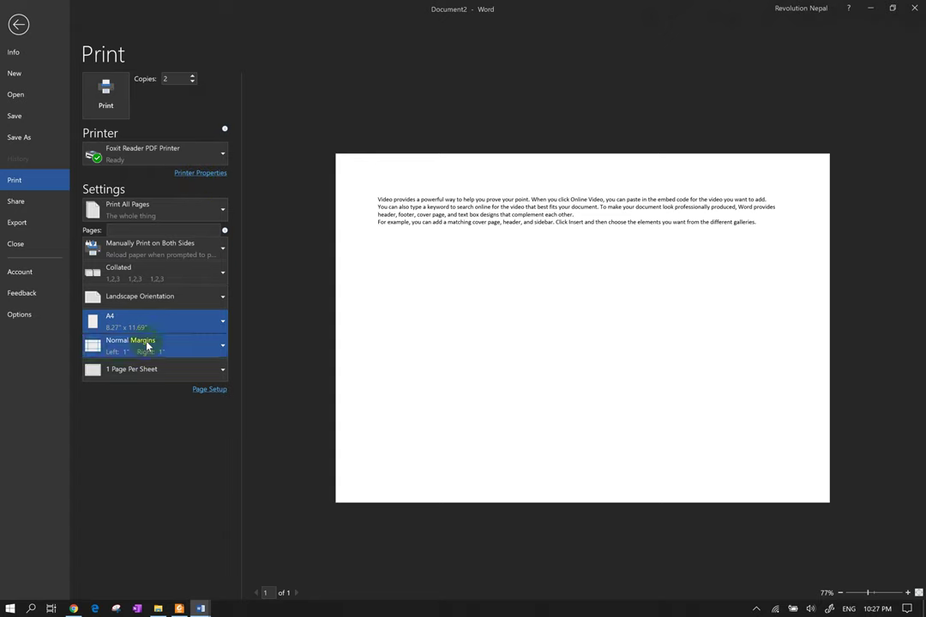
click(151, 300)
click(141, 321)
click(139, 346)
click(155, 379)
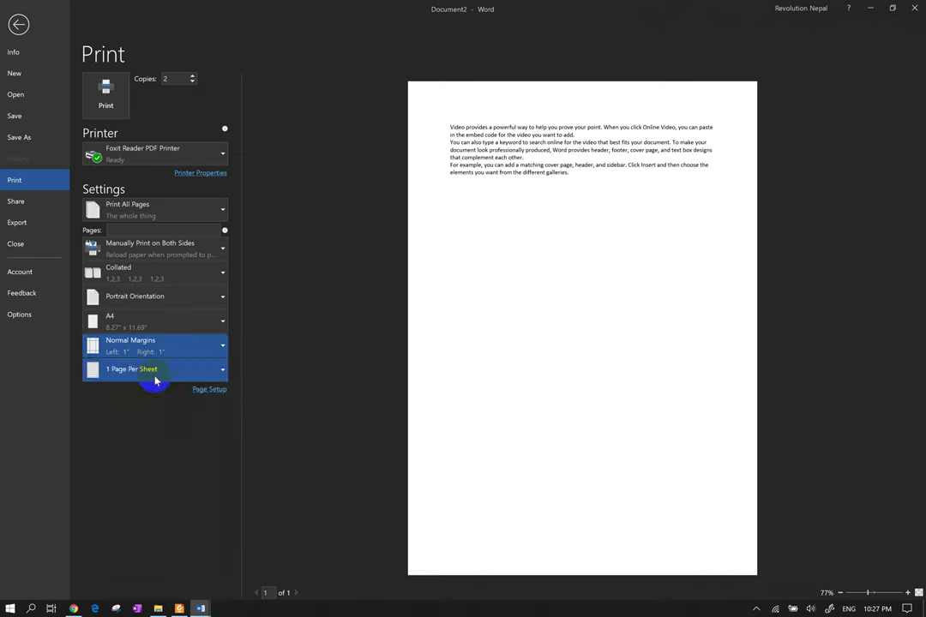
Browse the Pages Per Sheet choices, keep one page per sheet, and return to editing
click(157, 374)
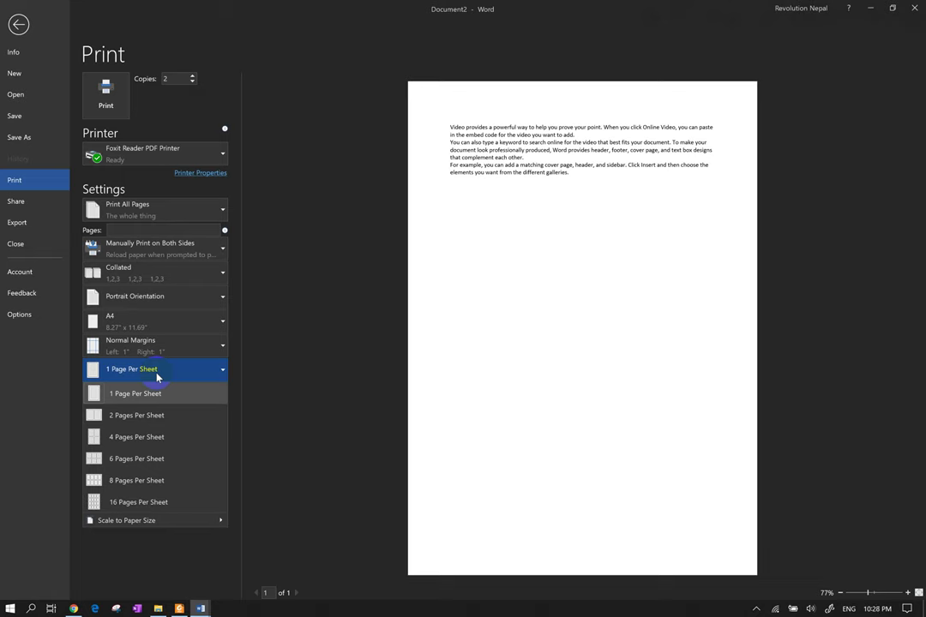
click(157, 374)
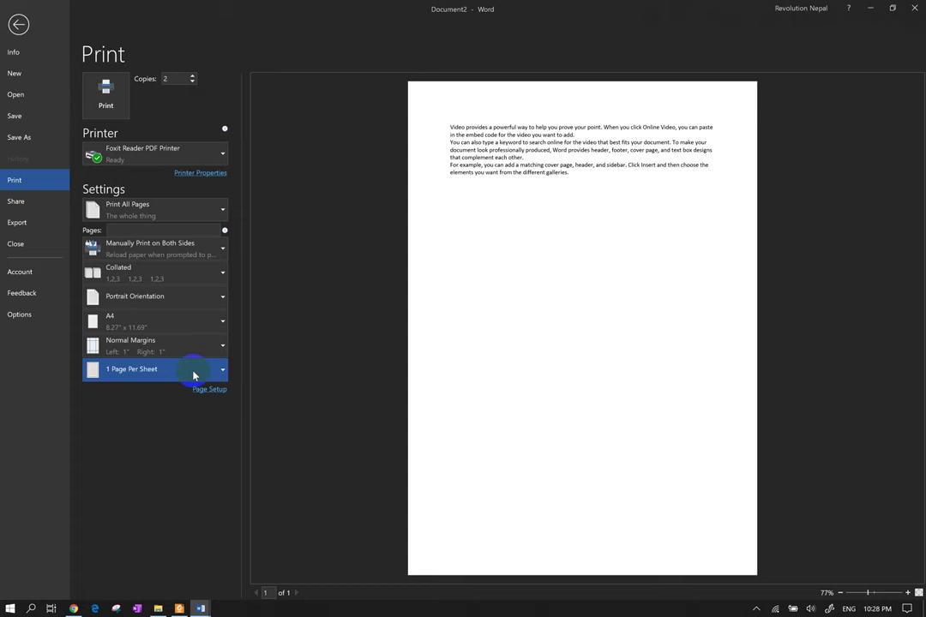
click(193, 375)
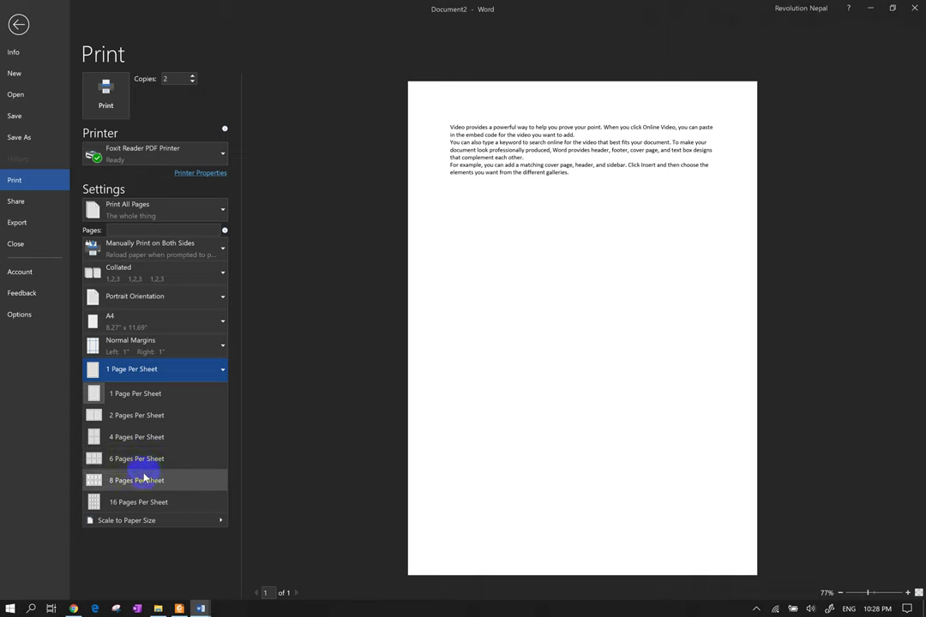
mouse_move(150, 524)
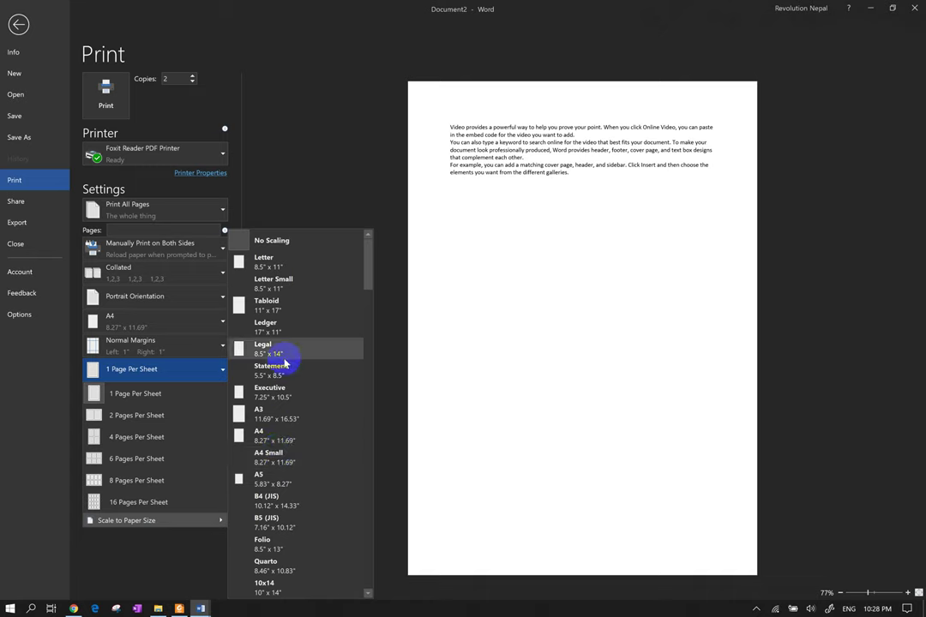
scroll(303, 445, down, 6)
scroll(303, 445, down, 5)
scroll(303, 445, down, 5)
scroll(303, 445, down, 4)
scroll(303, 445, down, 2)
scroll(304, 445, down, 1)
scroll(303, 445, down, 4)
scroll(304, 445, down, 4)
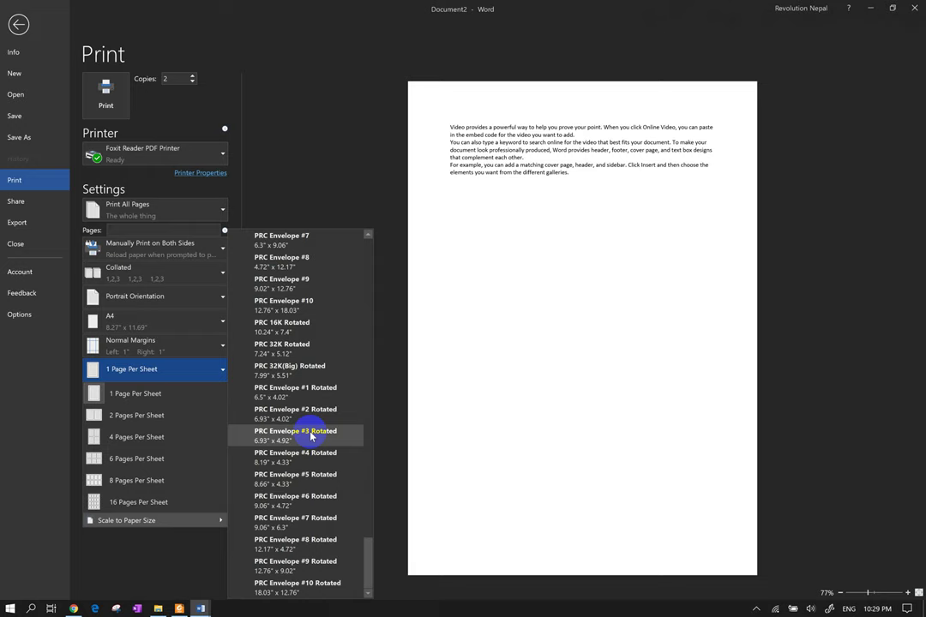
click(6, 463)
click(19, 25)
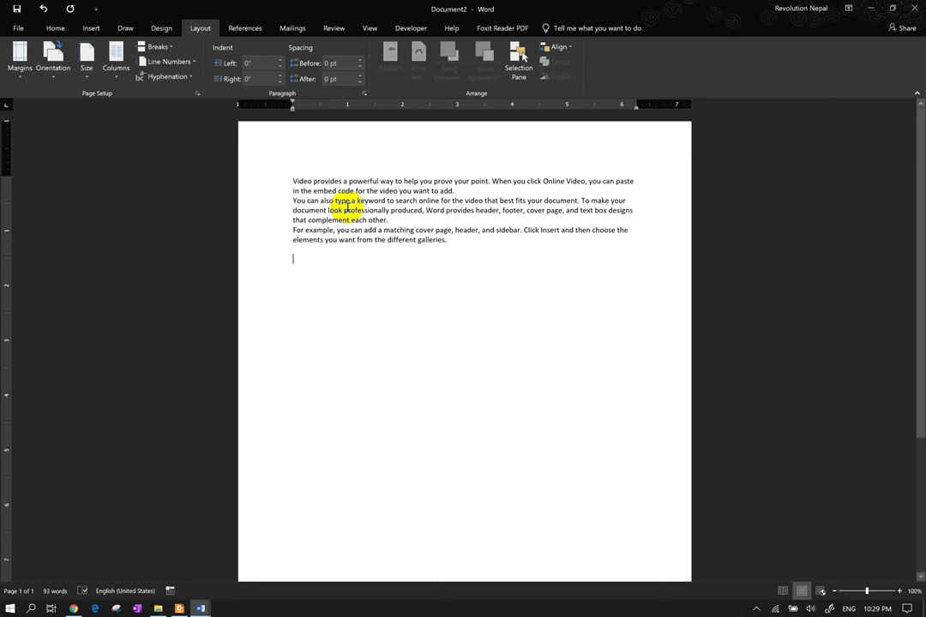
Drag the right margin marker on the horizontal ruler to widen the text area
click(24, 74)
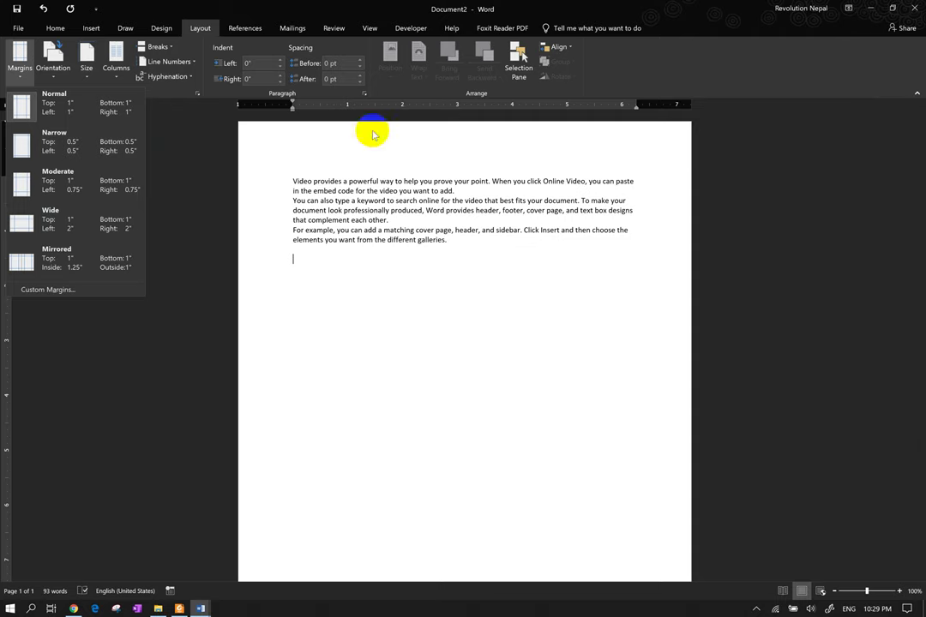
click(619, 104)
mouse_move(636, 103)
mouse_down()
mouse_move(665, 104)
mouse_move(659, 119)
mouse_up()
Toggle the rulers off and on, then drag the top margin higher on the vertical ruler
click(372, 27)
click(49, 70)
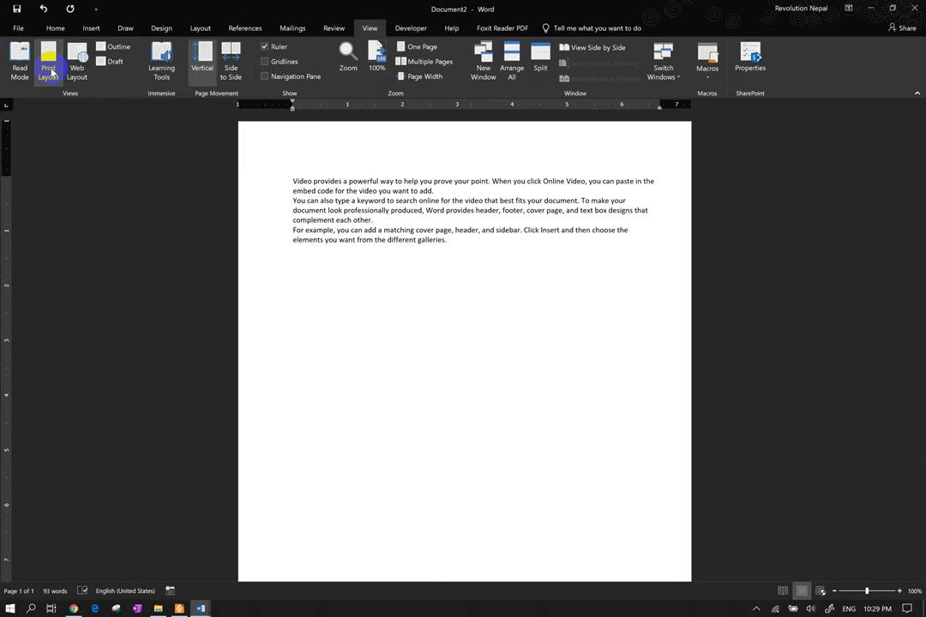
click(276, 49)
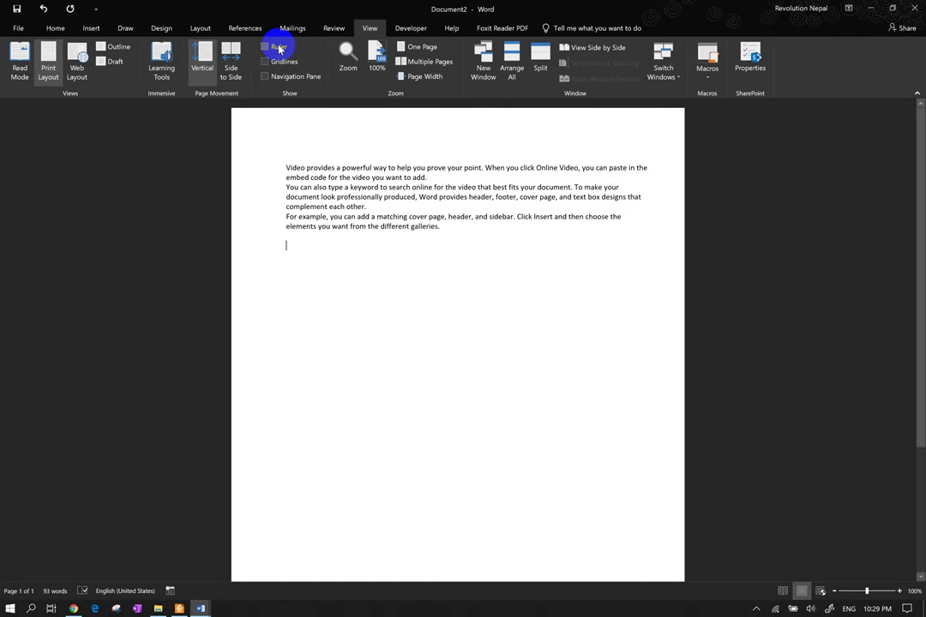
click(437, 207)
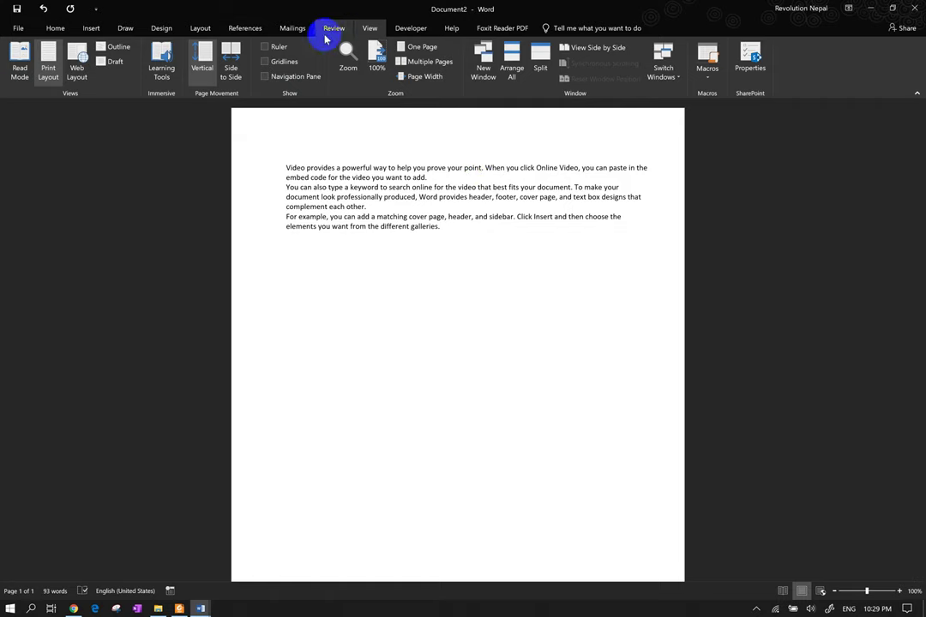
click(276, 48)
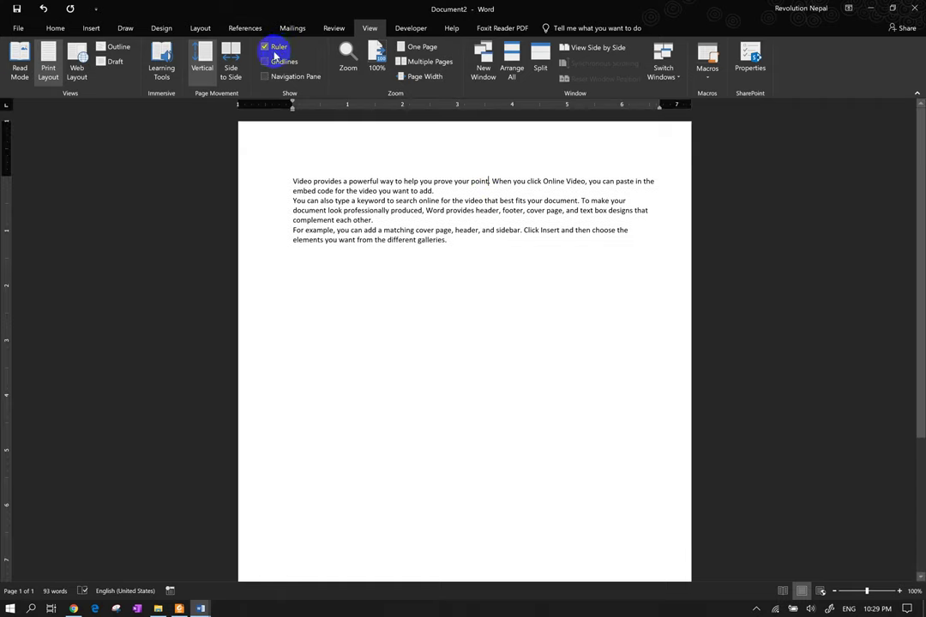
mouse_move(6, 174)
mouse_down()
mouse_move(8, 154)
mouse_move(9, 165)
mouse_up()
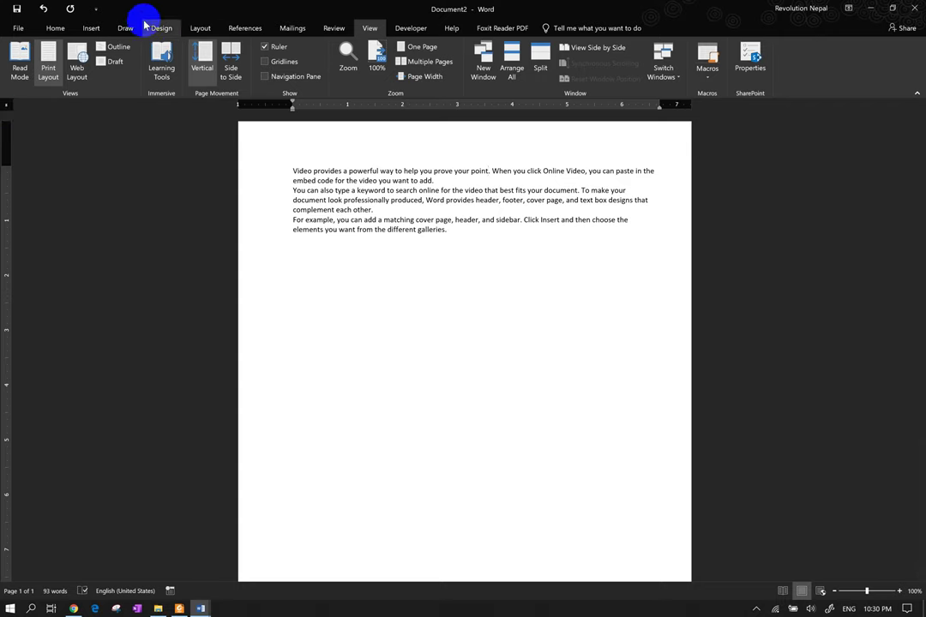
Open Page Setup via Custom Margins, keep A4 paper, and return to the Margins tab
click(194, 30)
click(19, 56)
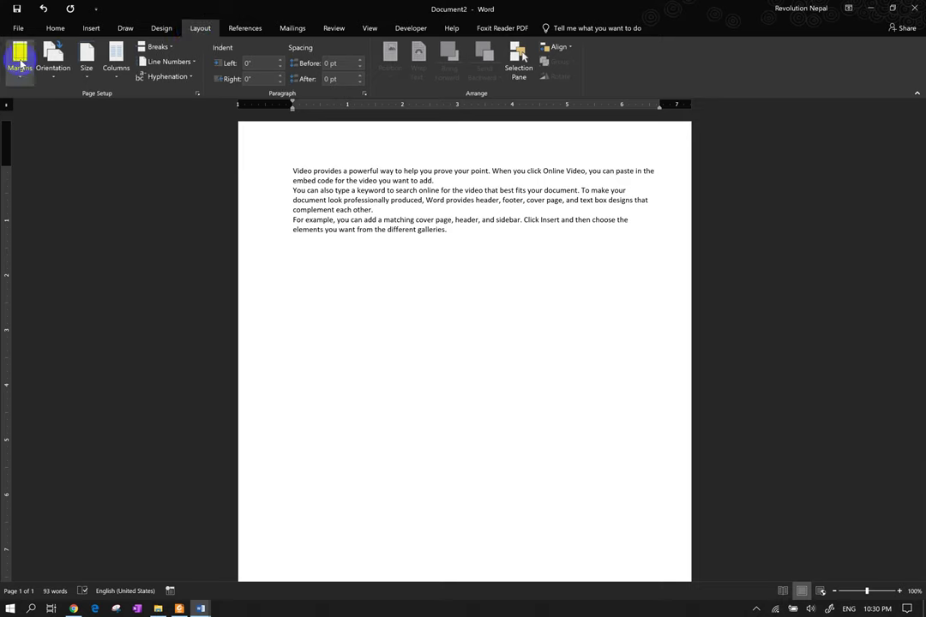
click(83, 321)
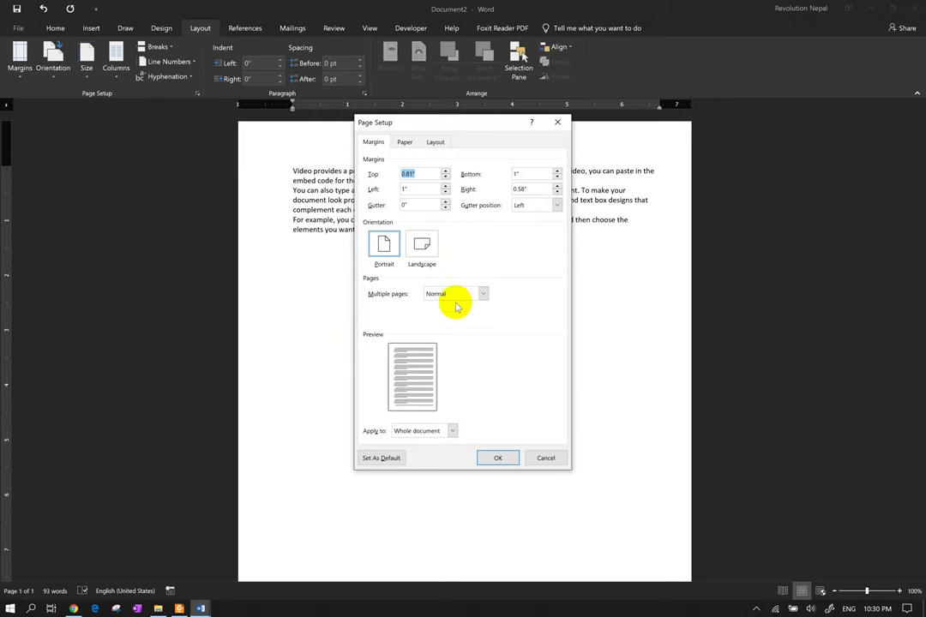
click(407, 142)
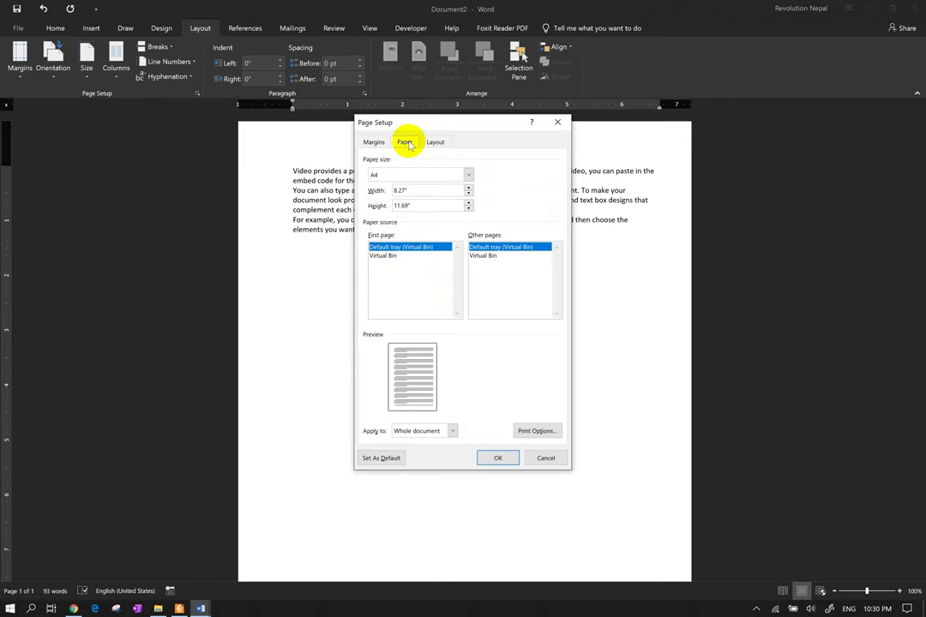
click(451, 176)
click(458, 178)
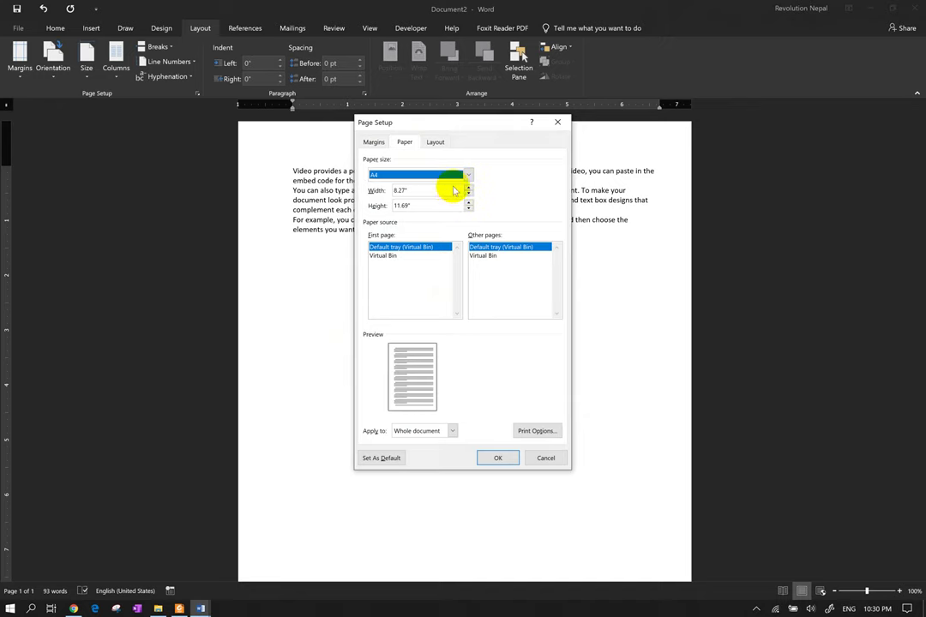
click(375, 142)
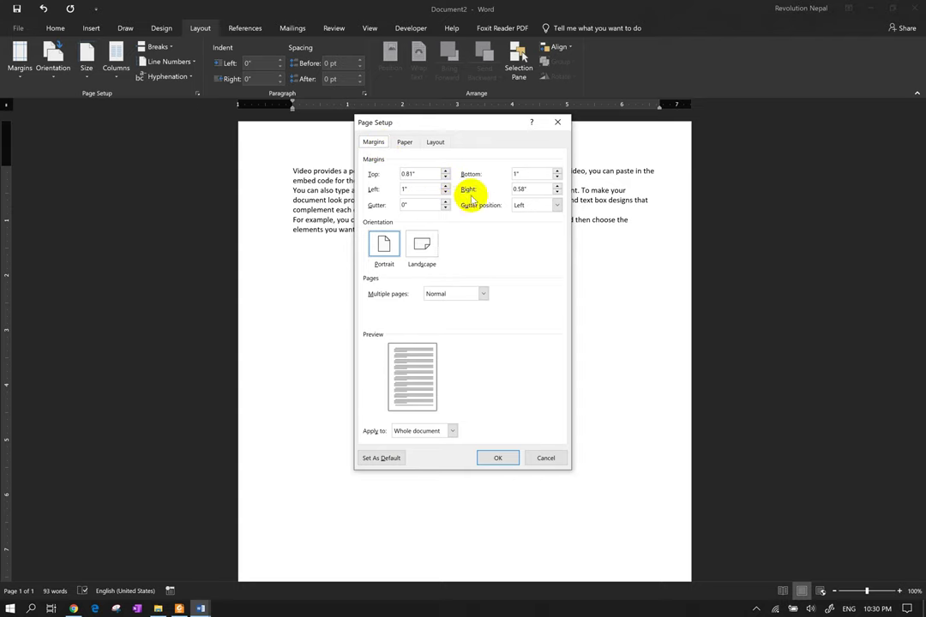
Set the left margin to 1.2" and the right margin to 0.8" with the spin arrows
click(445, 193)
click(445, 193)
click(445, 193)
click(445, 193)
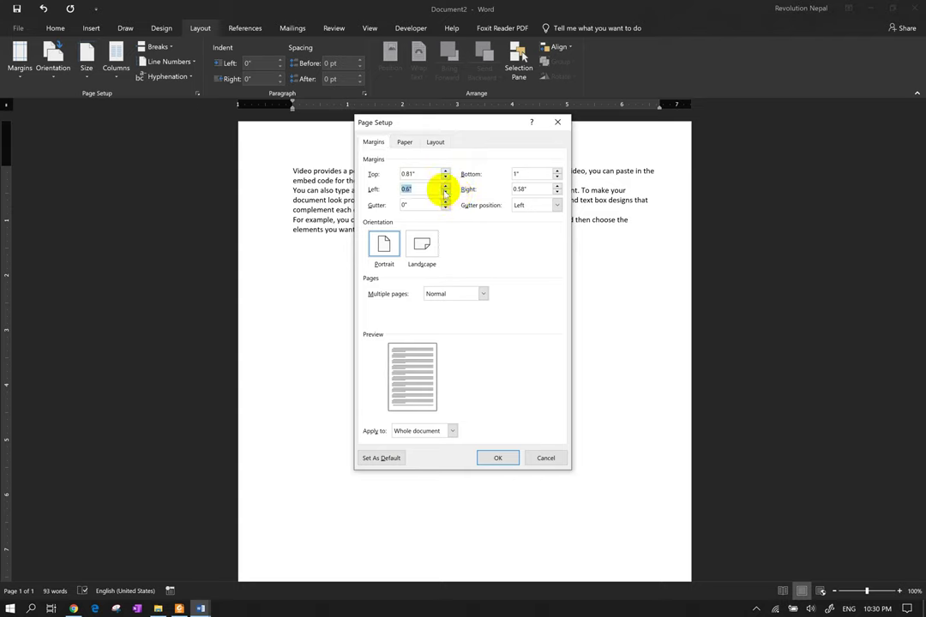
click(445, 186)
click(445, 186)
click(445, 186)
click(445, 186)
click(445, 186)
click(557, 186)
click(556, 186)
Keep the gutter position on Left and raise the gutter to 0.8"
click(556, 205)
click(540, 226)
click(556, 206)
click(540, 218)
click(554, 206)
click(555, 206)
click(445, 202)
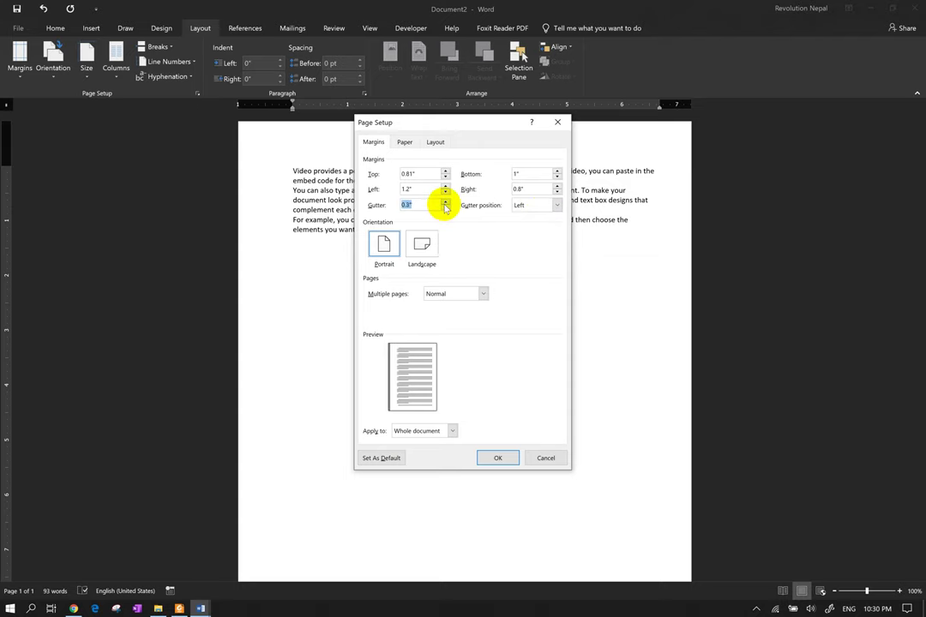
click(445, 204)
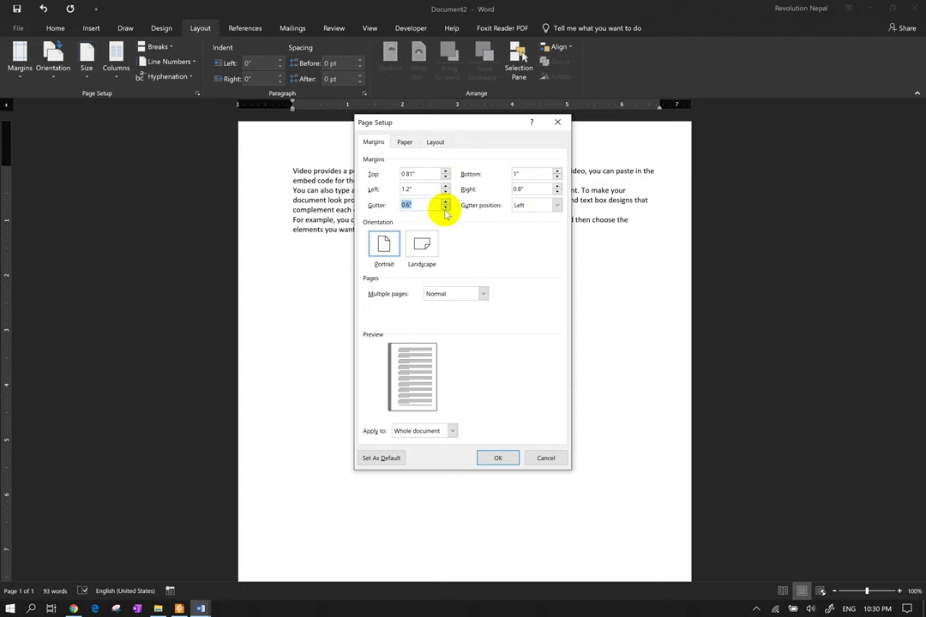
click(445, 202)
click(445, 203)
click(445, 203)
click(445, 203)
click(445, 203)
click(445, 203)
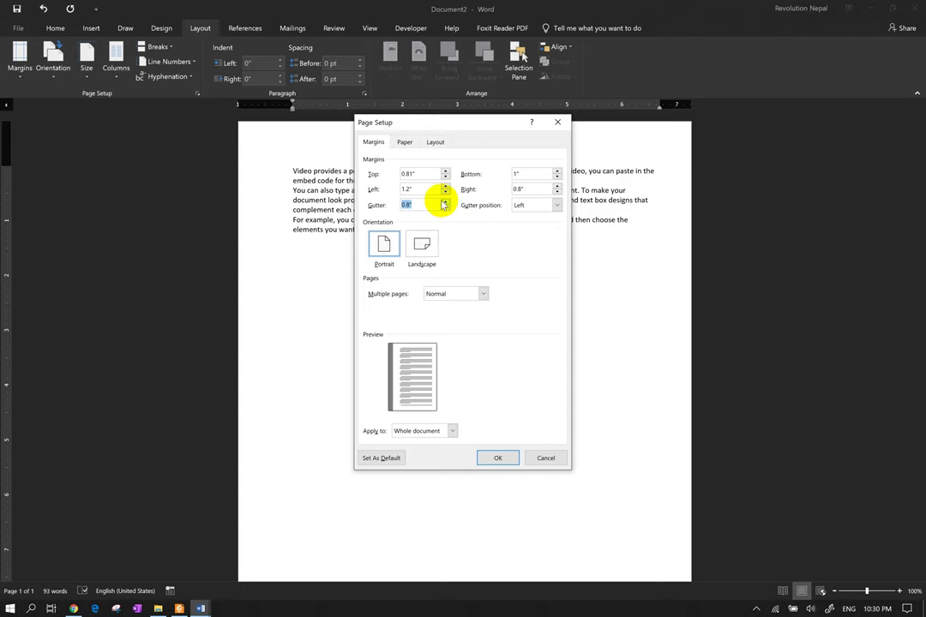
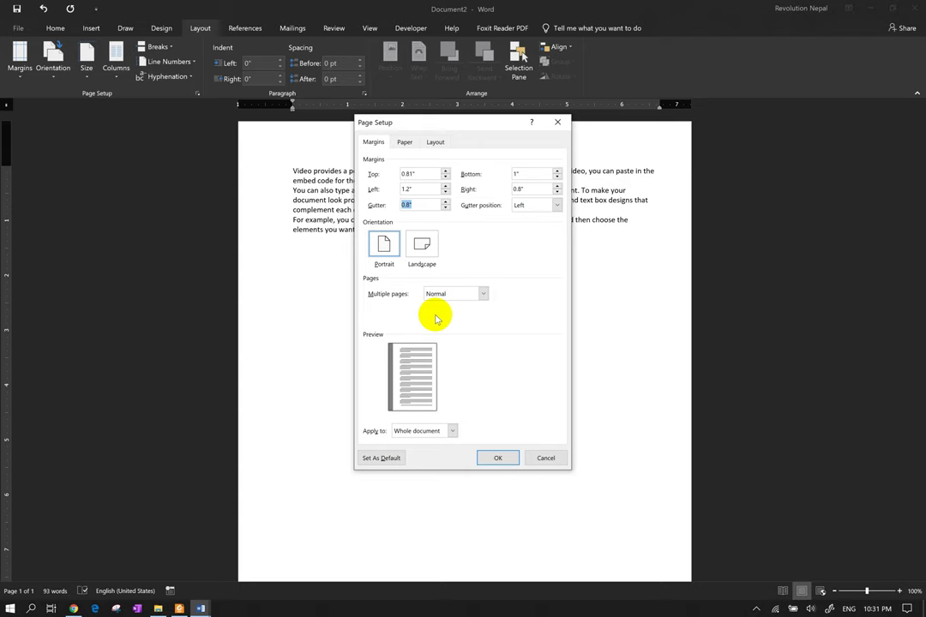
Cancel the Page Setup dialog so no further margin changes are applied
click(868, 481)
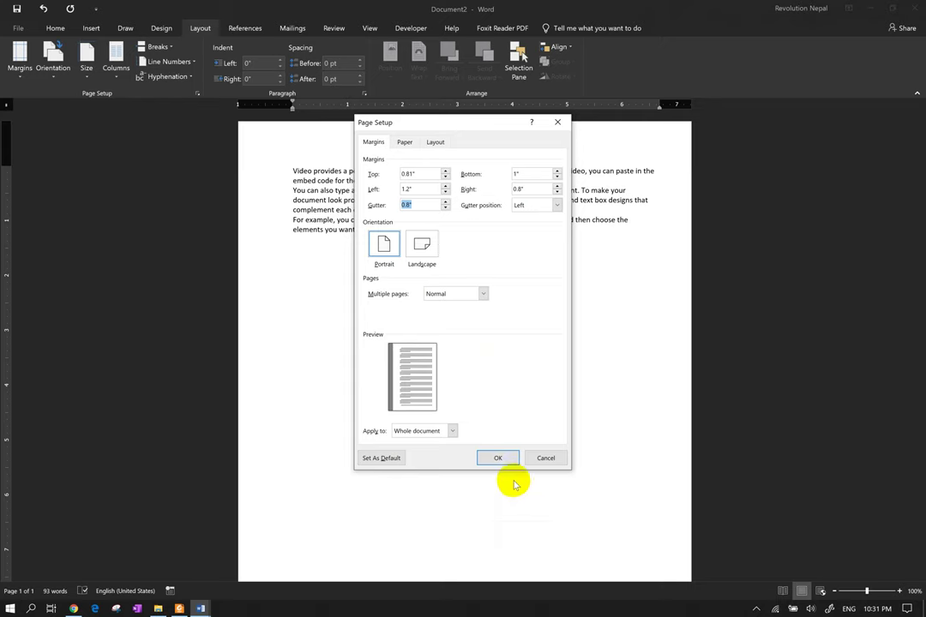
click(539, 456)
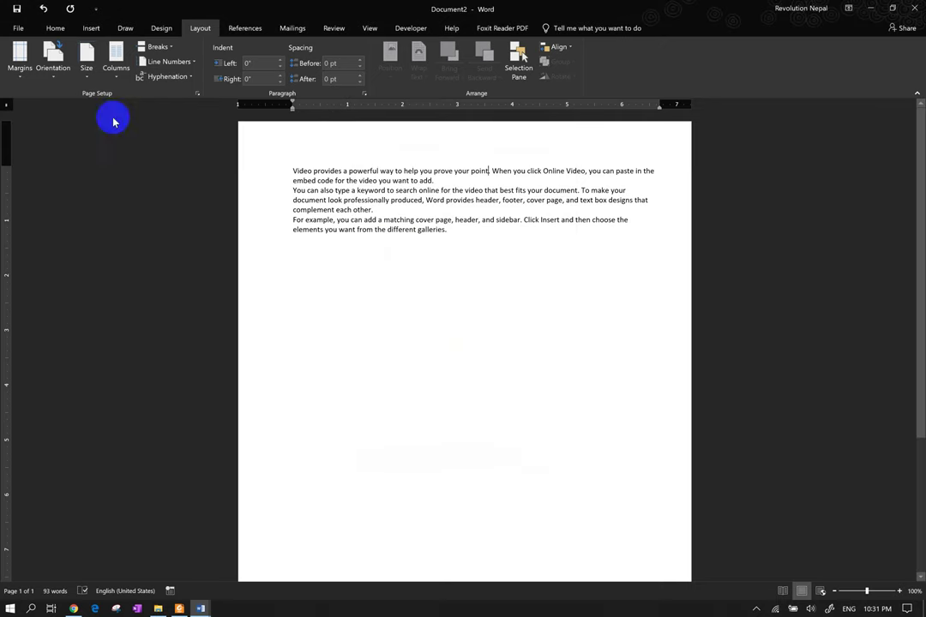
Switch the page to landscape and set all the selected text in two columns
click(64, 77)
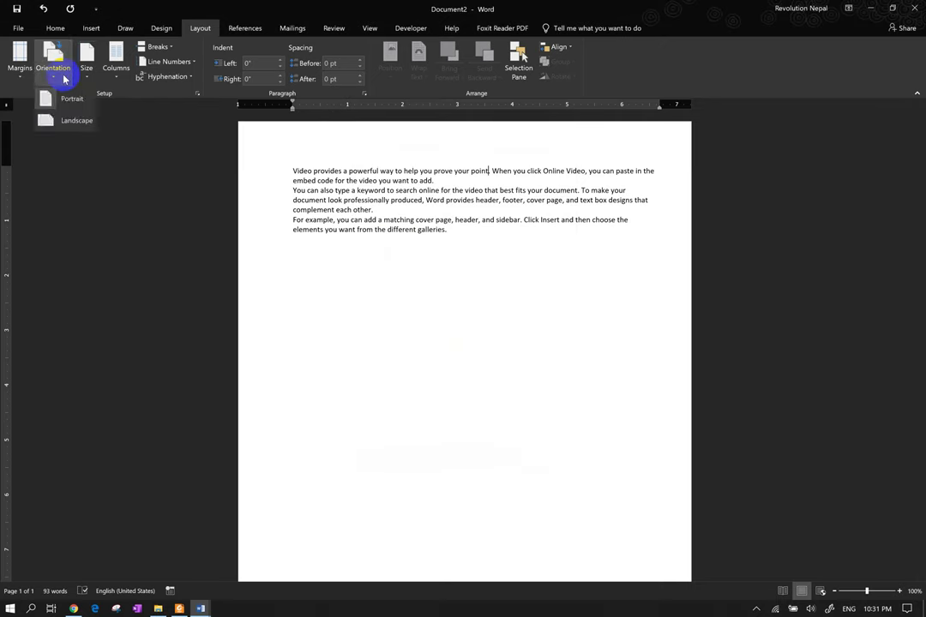
click(70, 125)
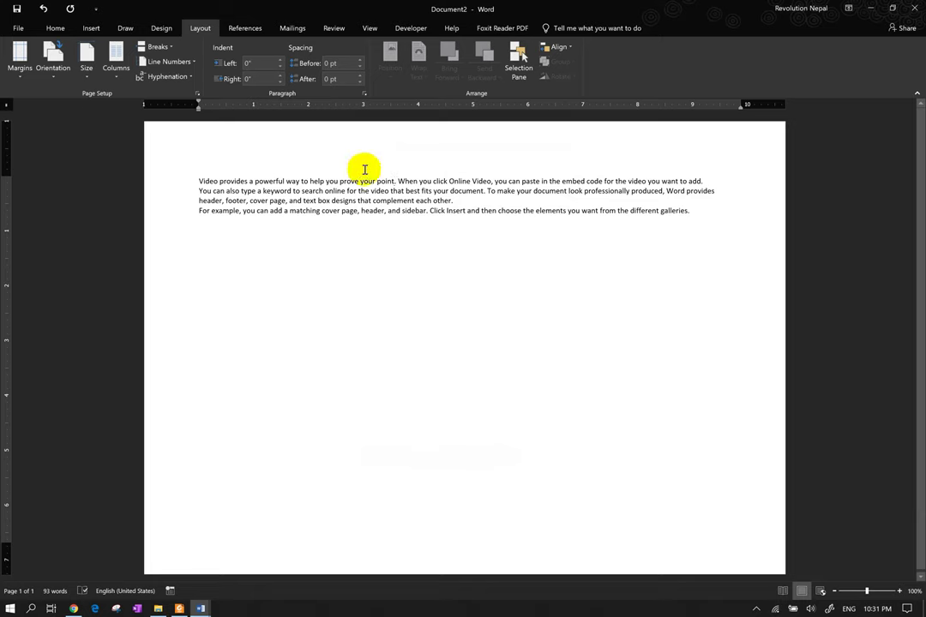
triple_click(187, 181)
click(118, 70)
click(130, 120)
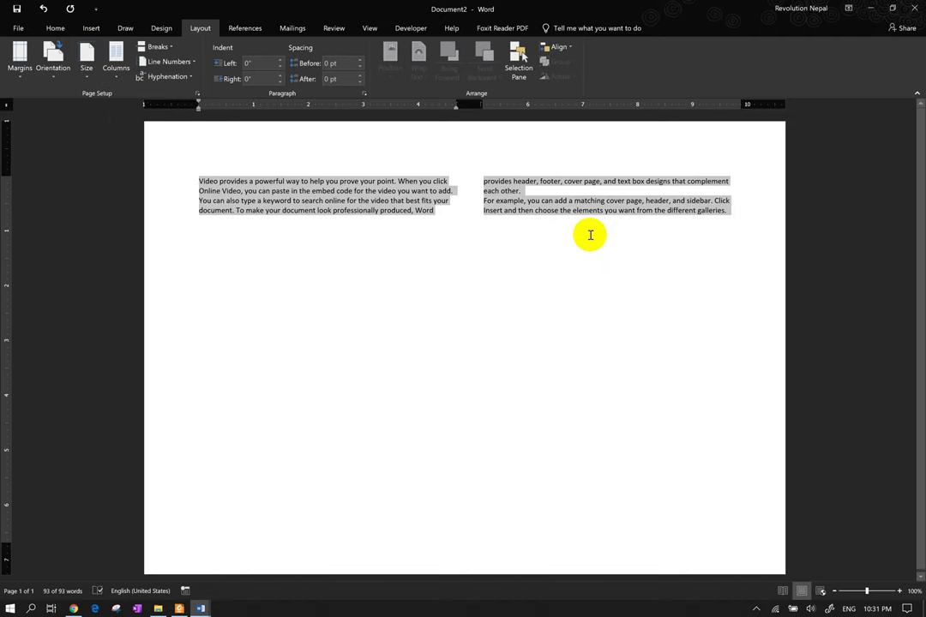
Look over the Margins presets without changing them and reopen the column choices
click(21, 78)
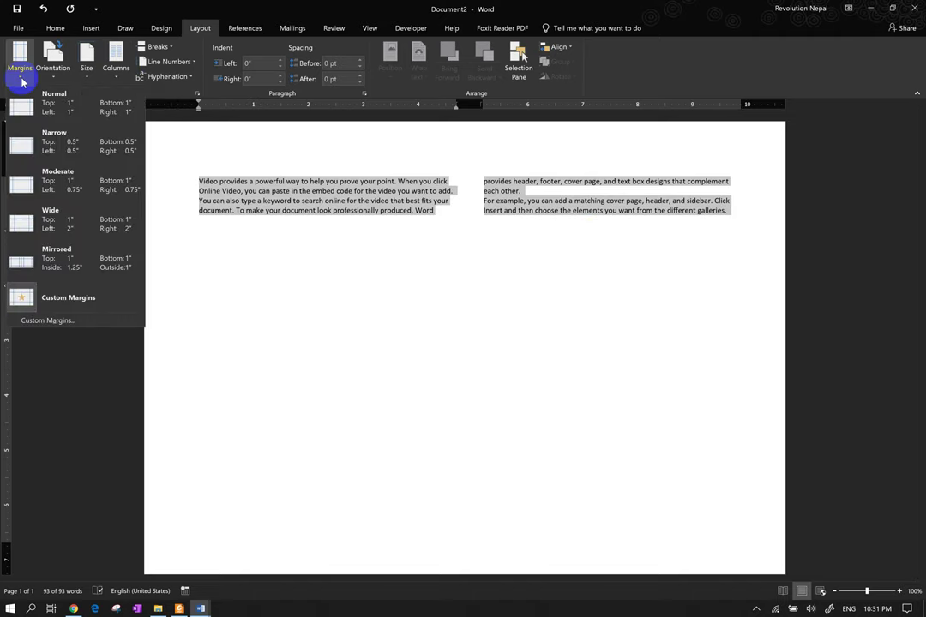
click(114, 78)
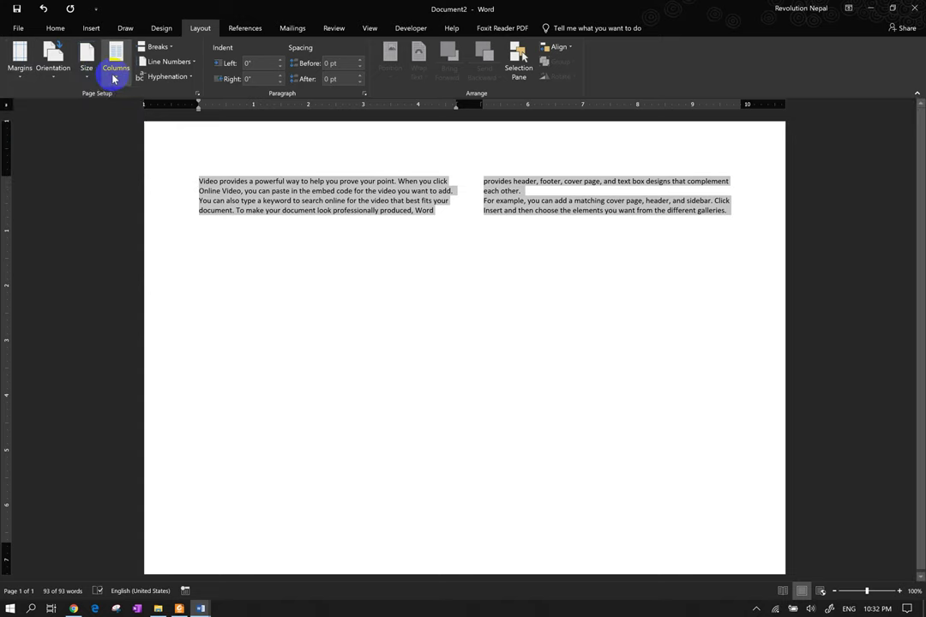
click(113, 77)
In More Columns, set four columns with 1.1" spacing and a line between
click(138, 204)
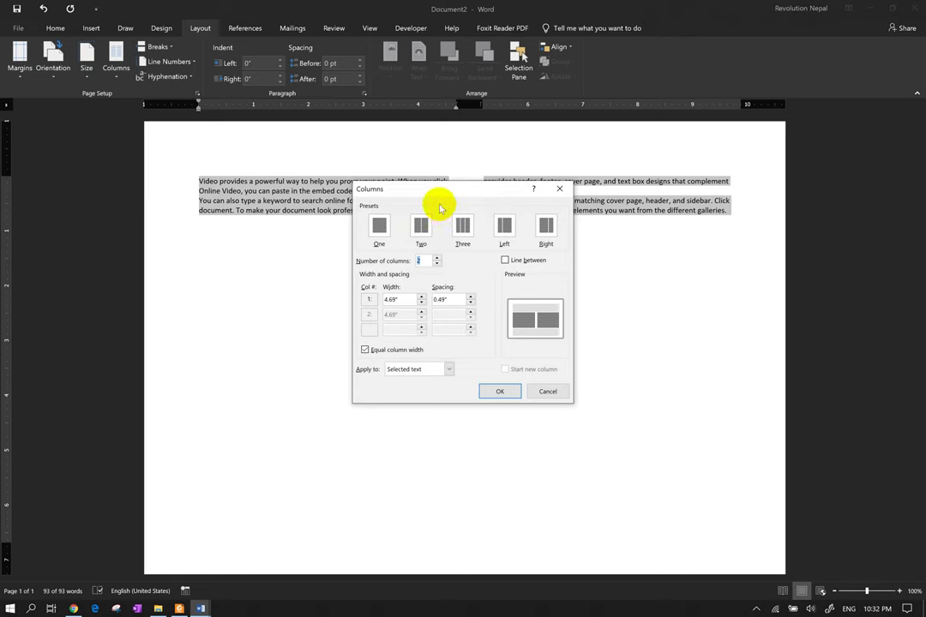
drag(430, 193, 436, 302)
click(511, 337)
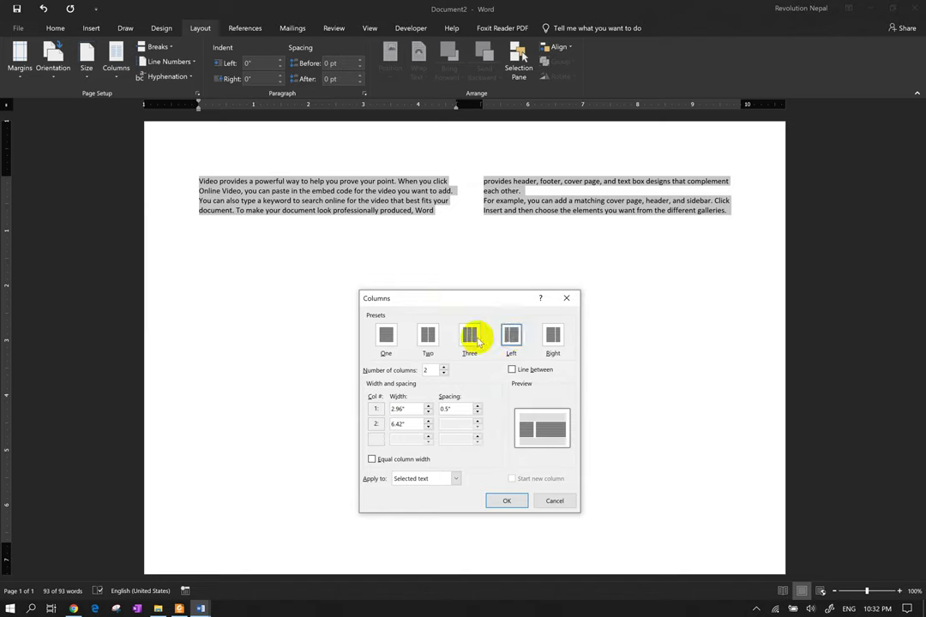
click(408, 461)
click(408, 462)
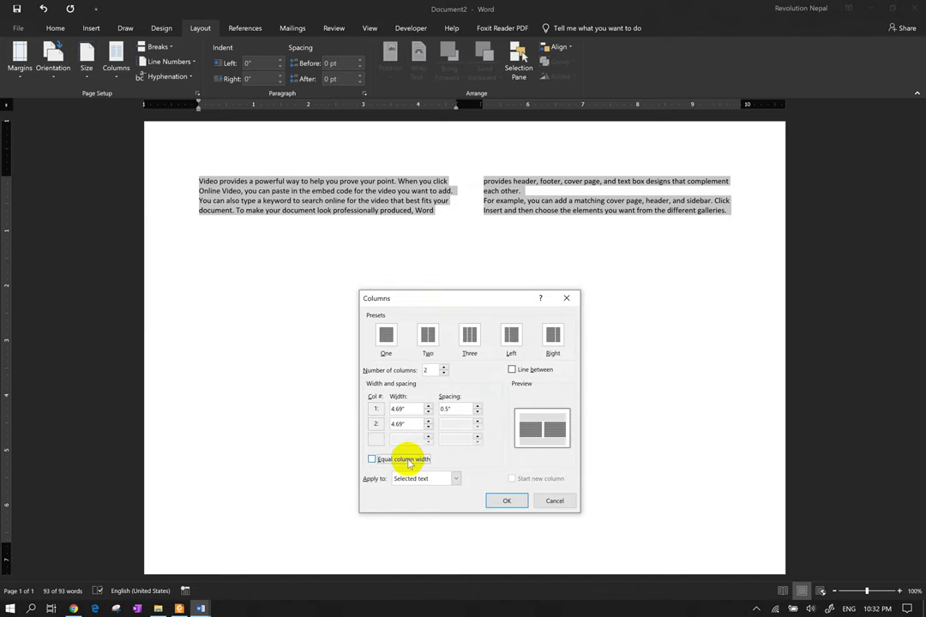
click(476, 407)
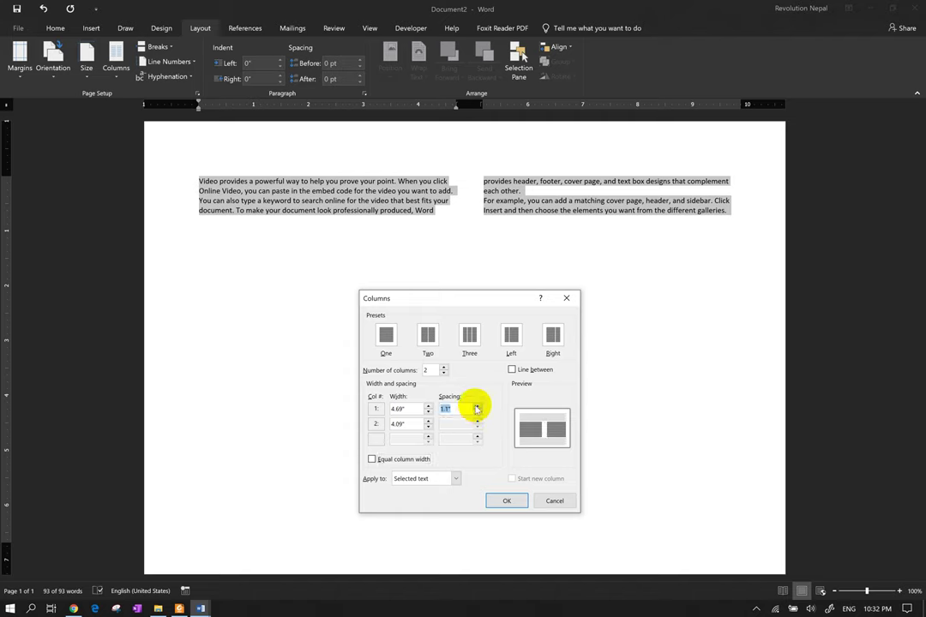
click(517, 369)
click(444, 368)
click(443, 368)
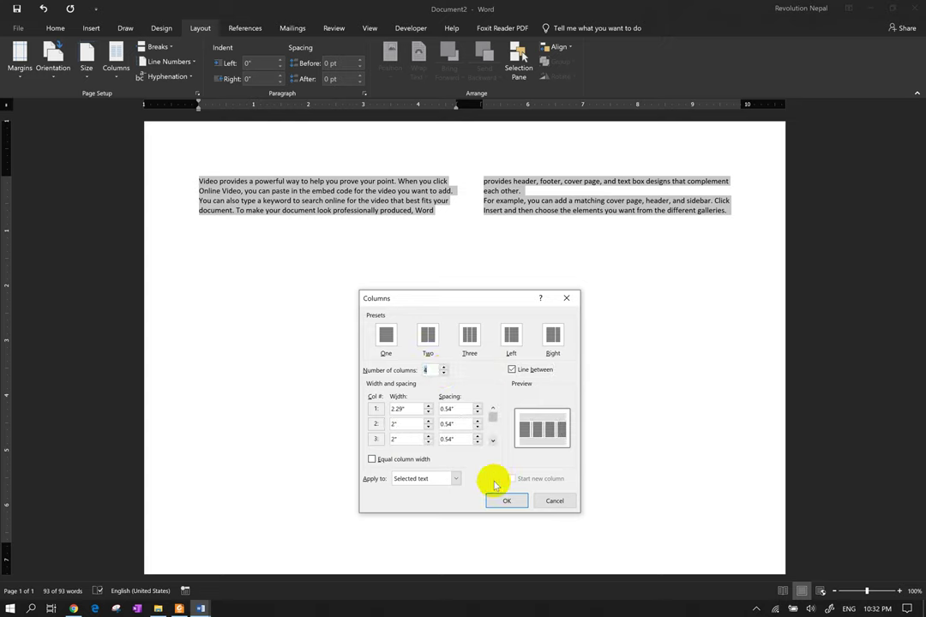
Apply the four-column layout to the selected text only and confirm it
click(455, 480)
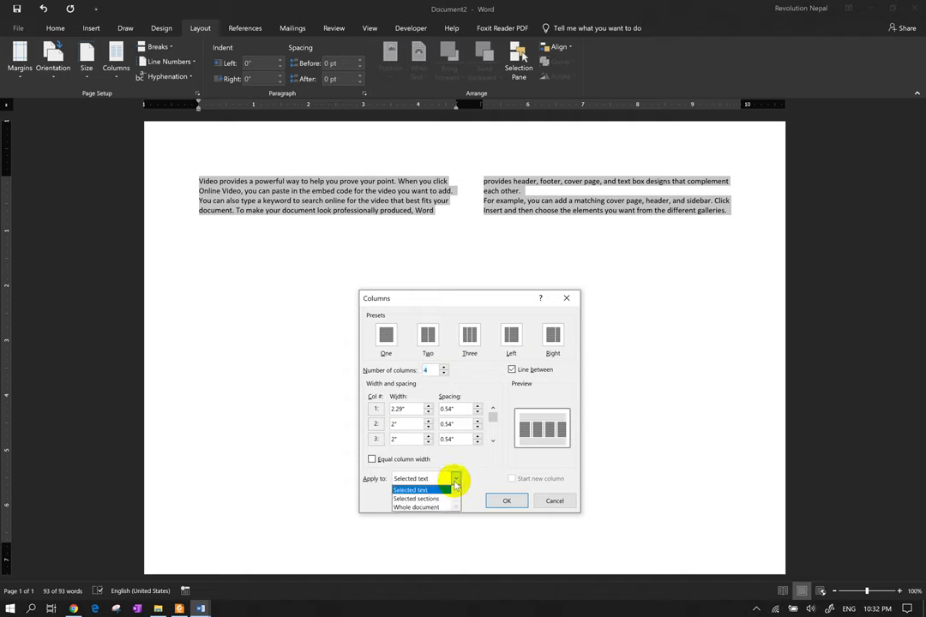
click(421, 506)
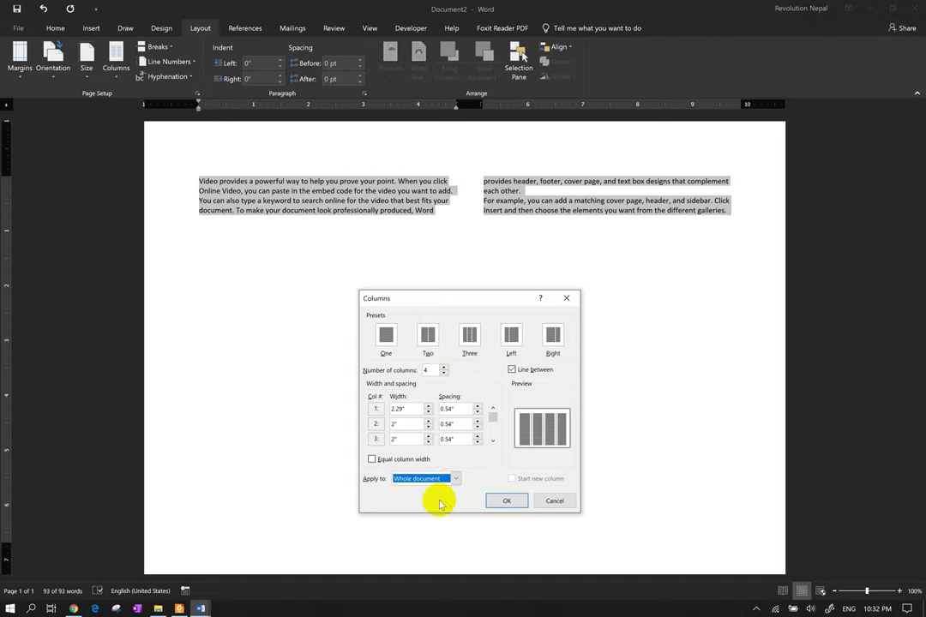
click(455, 480)
click(425, 498)
click(452, 480)
click(403, 489)
click(499, 503)
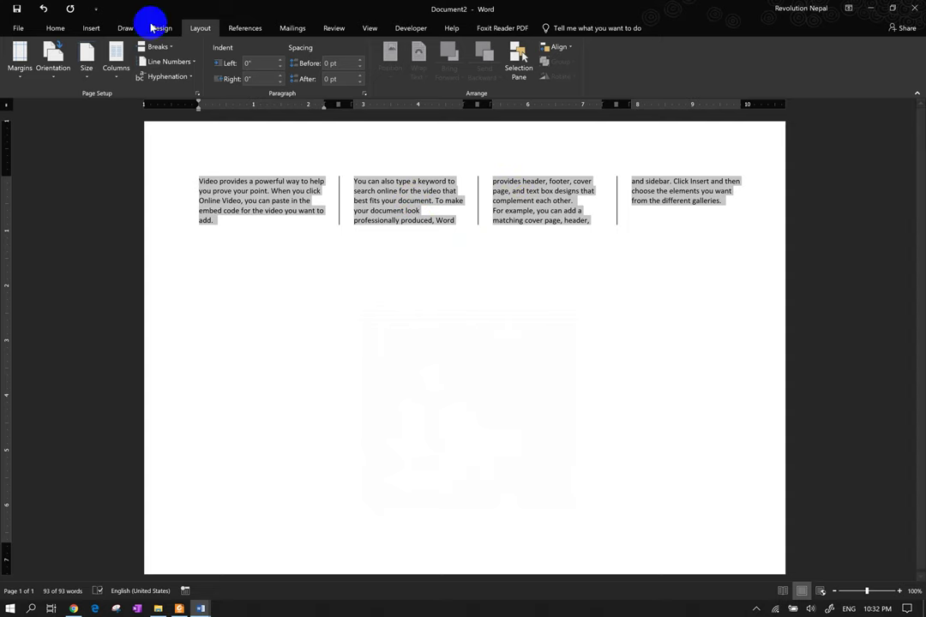
Leave the paper size unchanged and undo the column layout back to one column
click(83, 66)
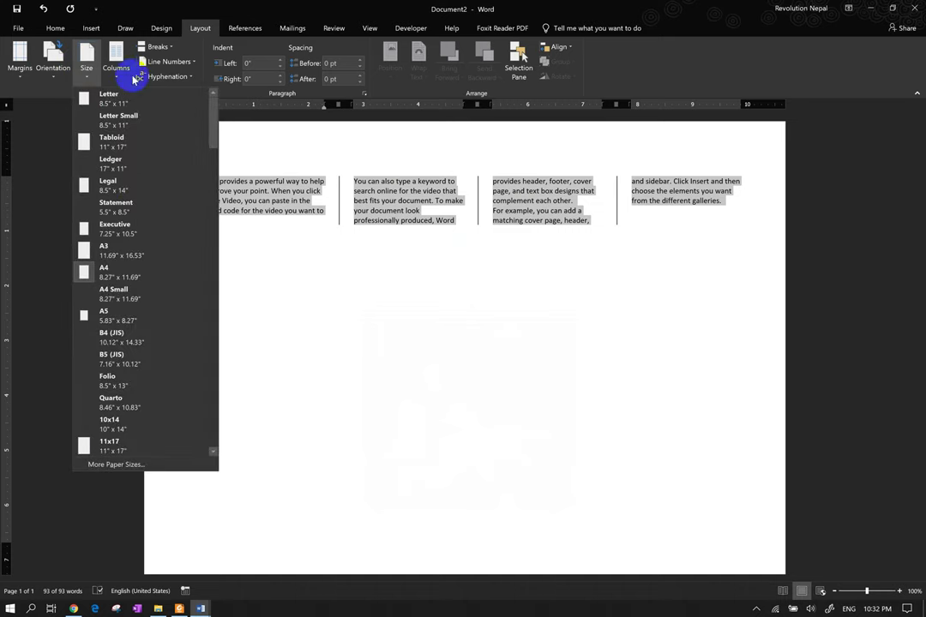
click(361, 225)
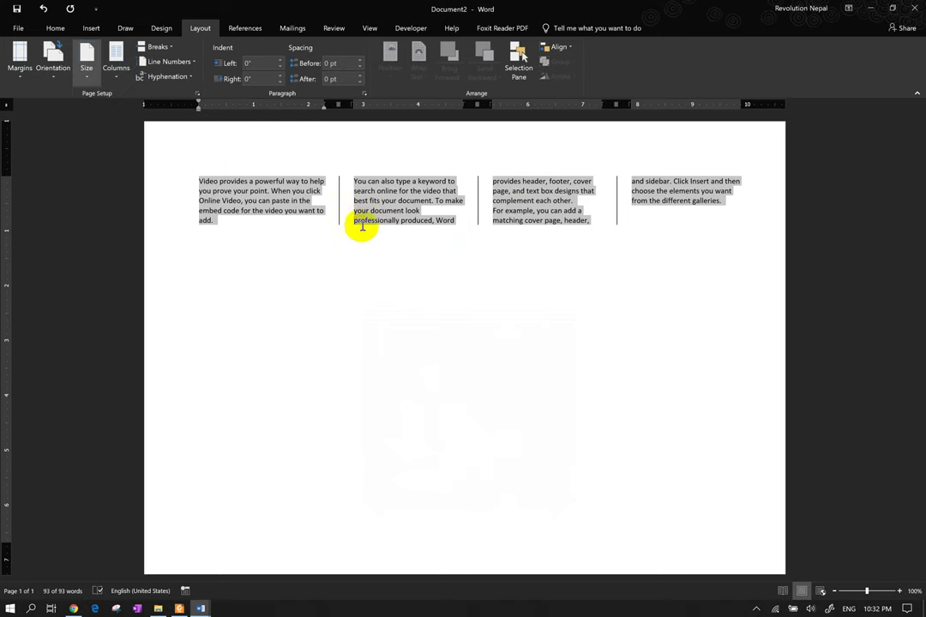
key(ctrl+z)
key(ctrl+z)
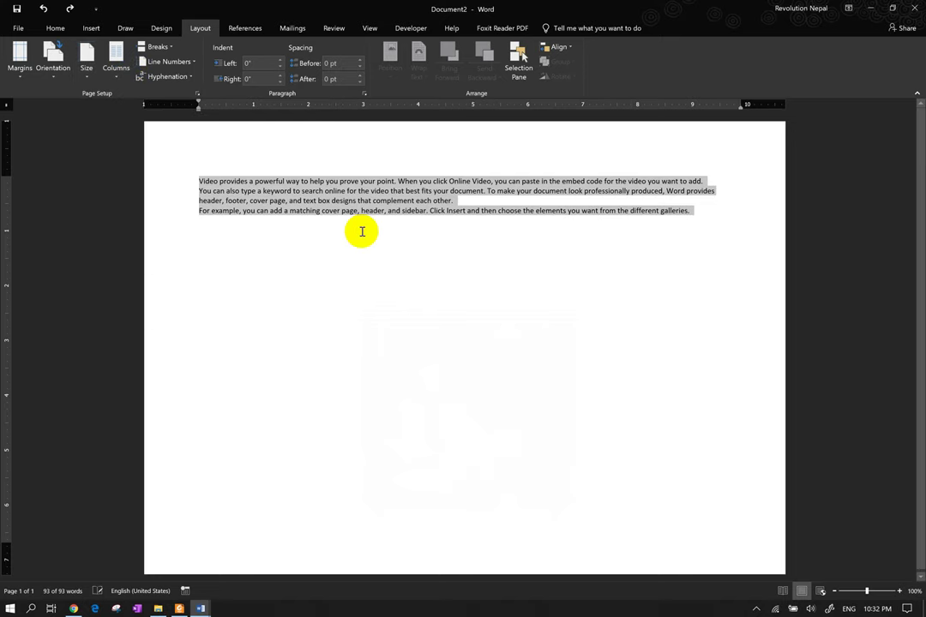
Insert a page break after the second paragraph, then a column break
click(317, 261)
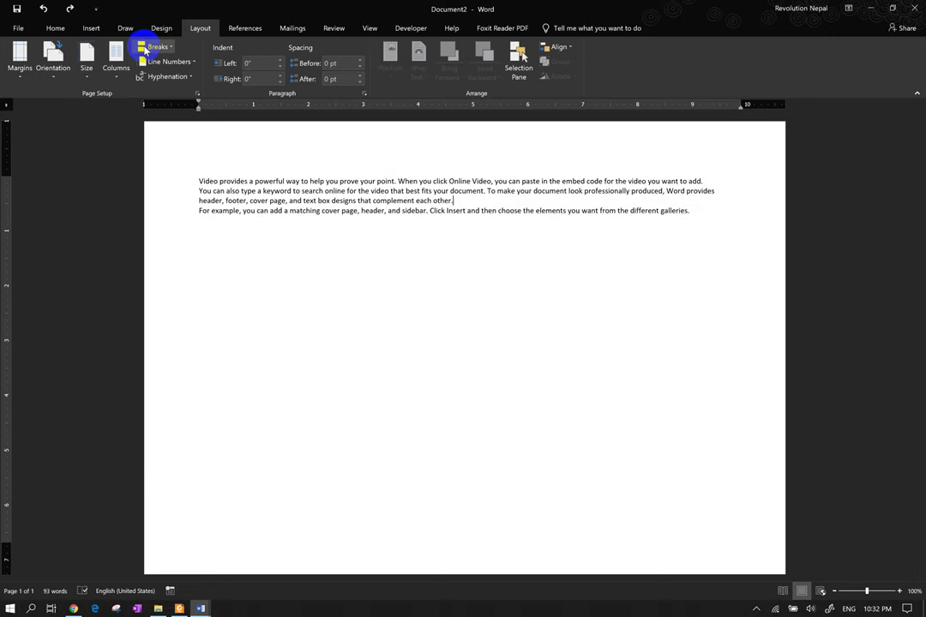
click(152, 48)
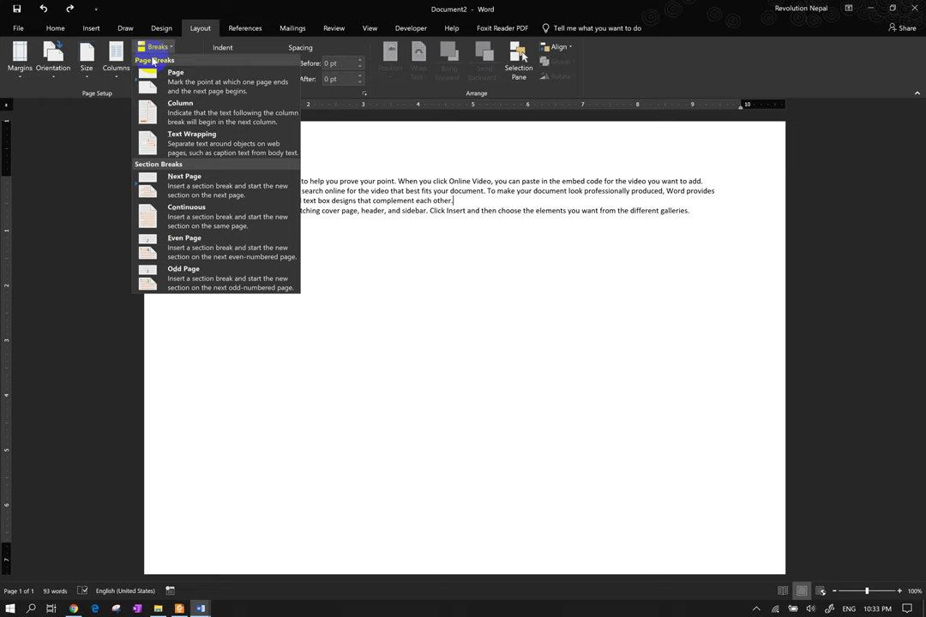
click(159, 75)
scroll(337, 248, up, 2)
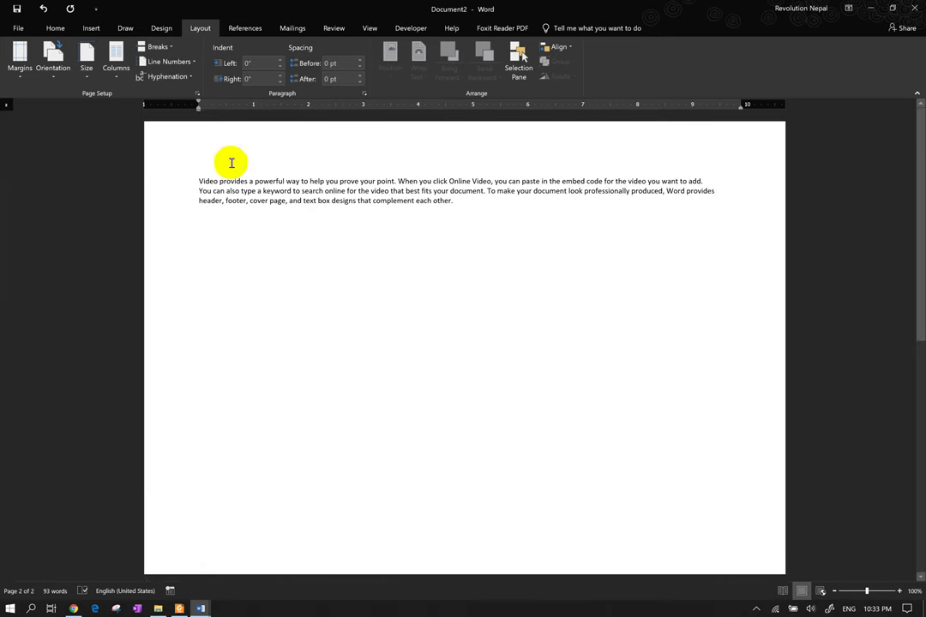
click(168, 47)
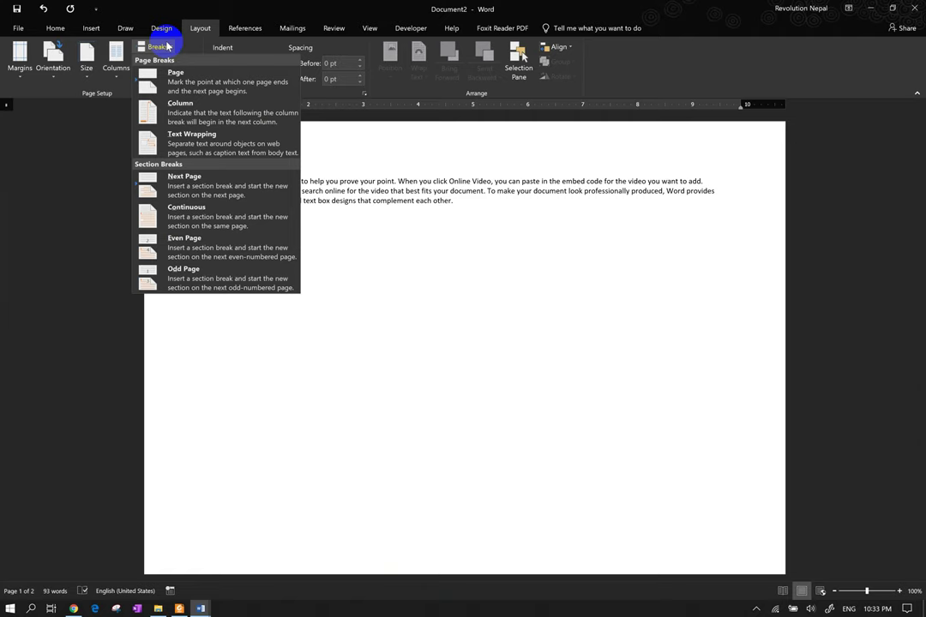
click(187, 113)
scroll(412, 341, down, 5)
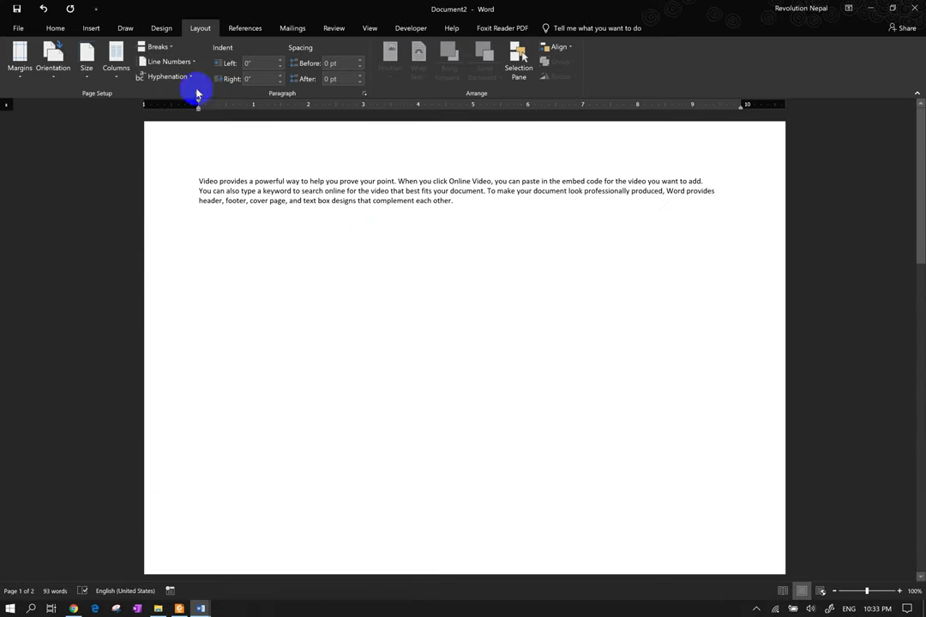
Undo the break to return to one portrait page and place the cursor below the text
key(ctrl+z)
key(ctrl+z)
key(ctrl+z)
double_click(293, 256)
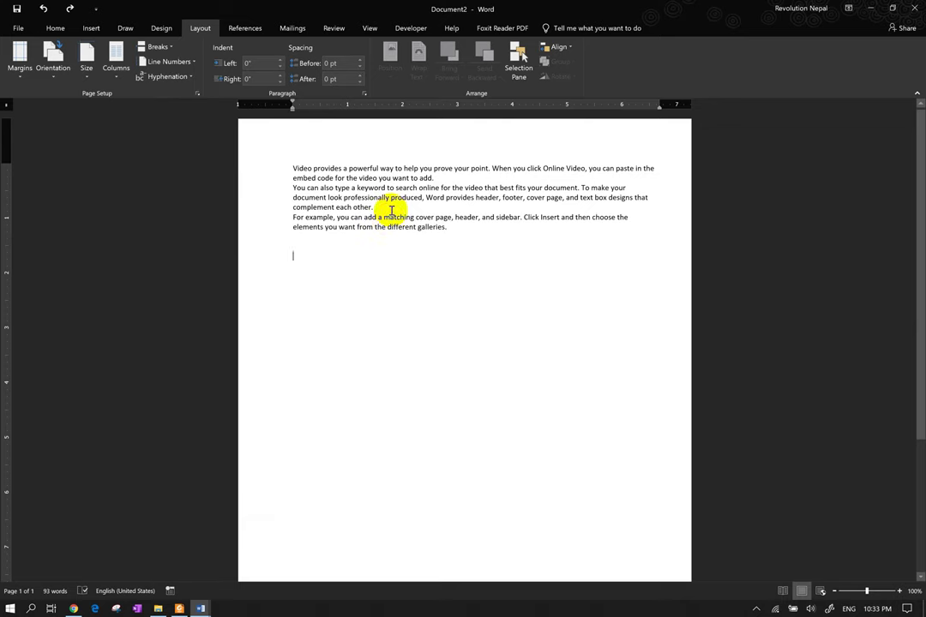
click(165, 50)
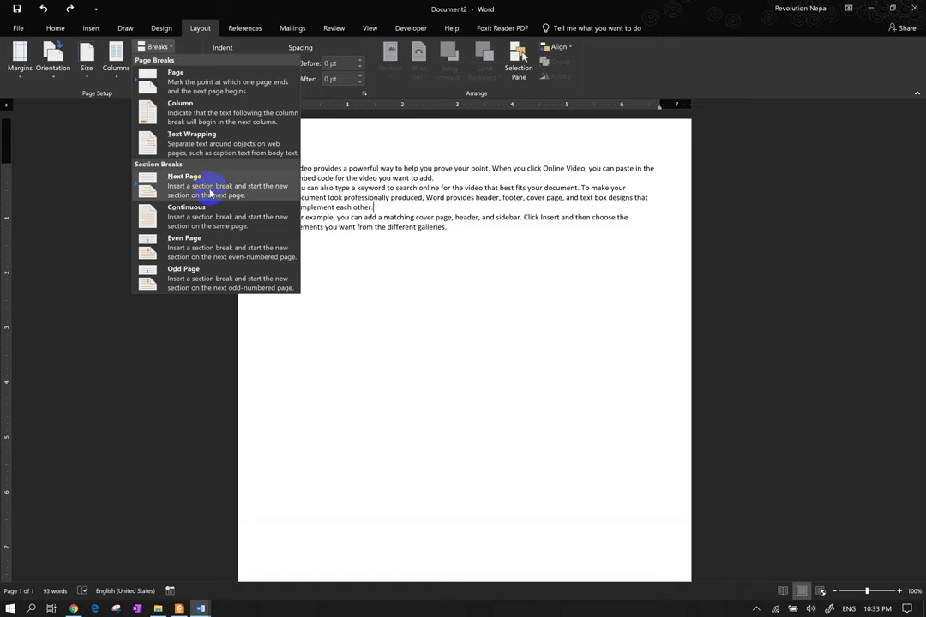
click(395, 204)
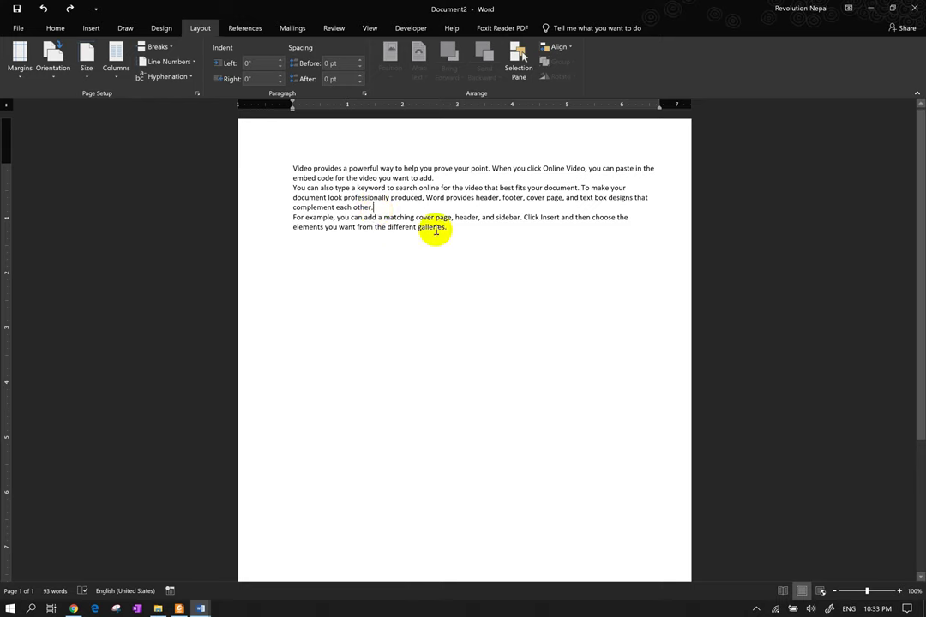
Insert a continuous section break and select all the document text
click(149, 51)
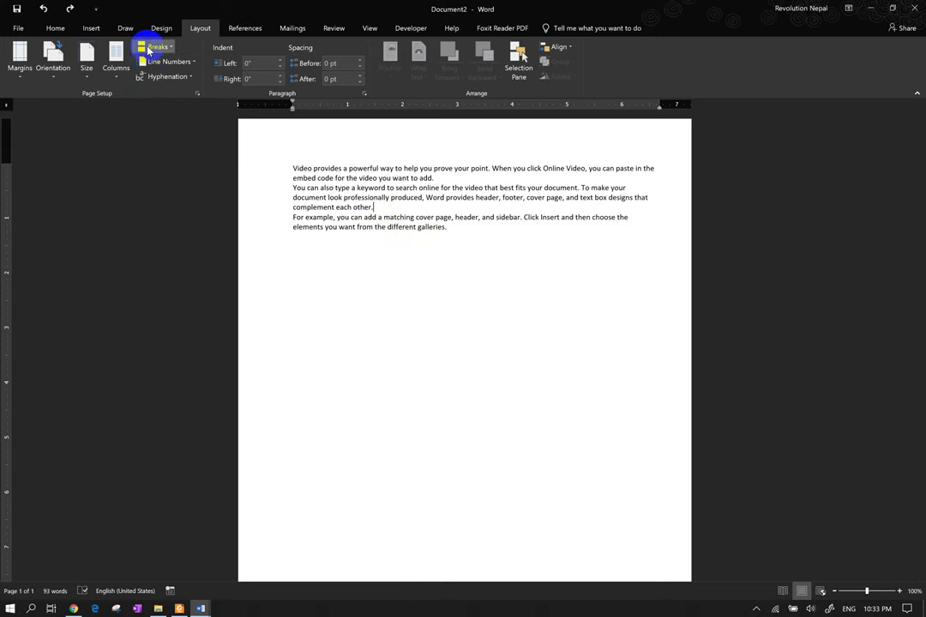
click(211, 186)
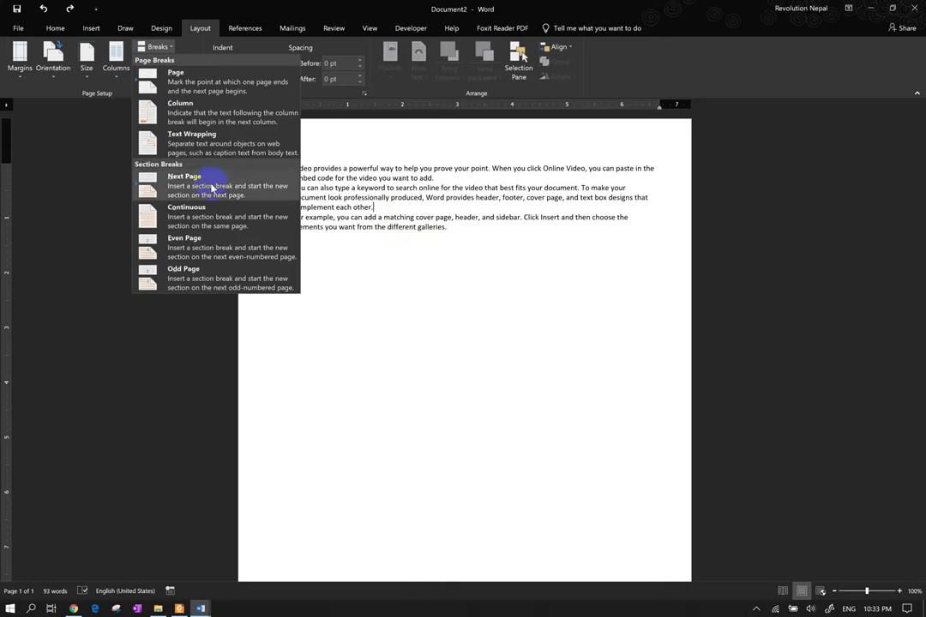
click(243, 216)
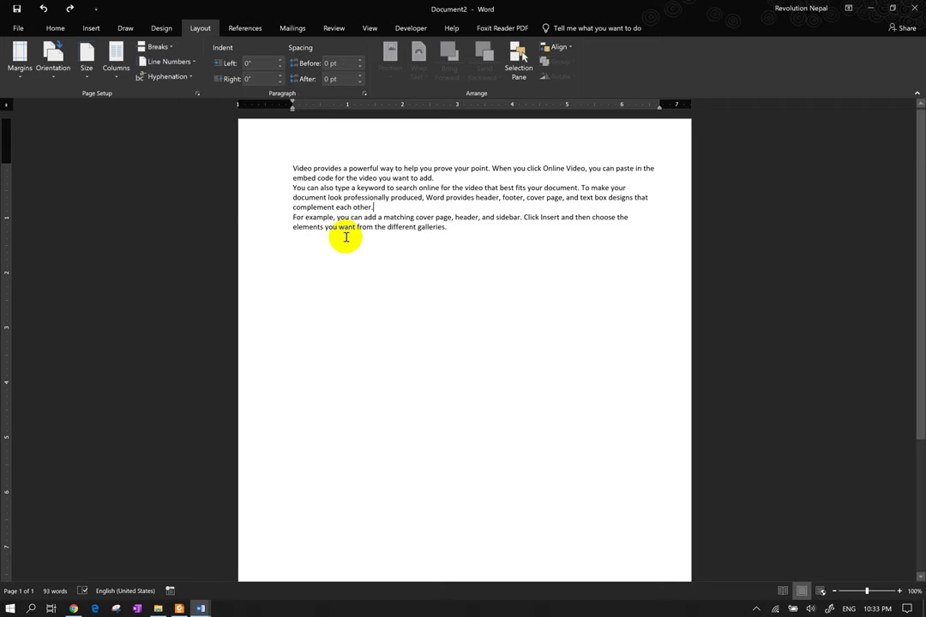
drag(447, 227, 277, 159)
key(ctrl+c)
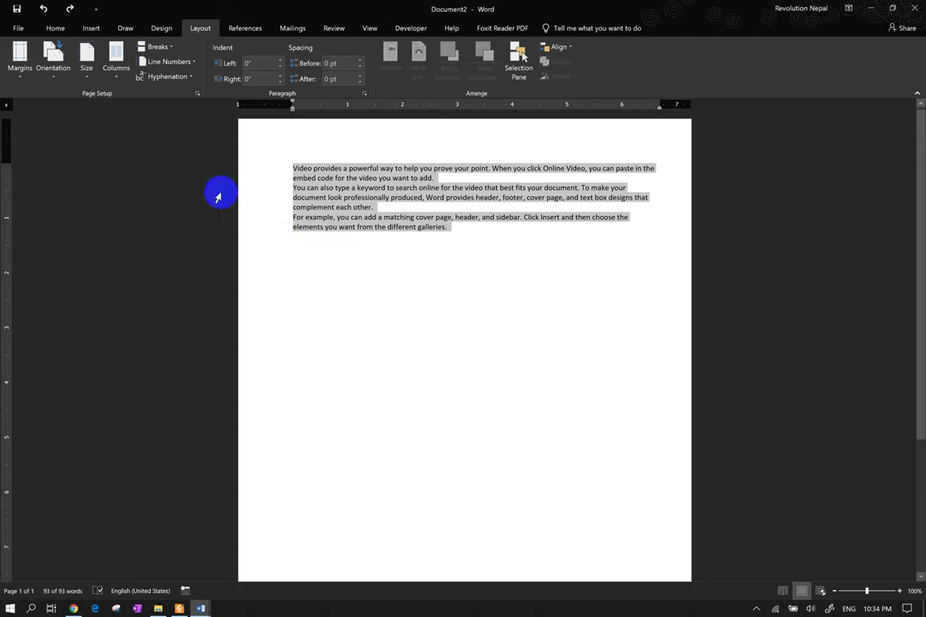
Number lines continuously and enable different odd and even headers and footers
click(179, 66)
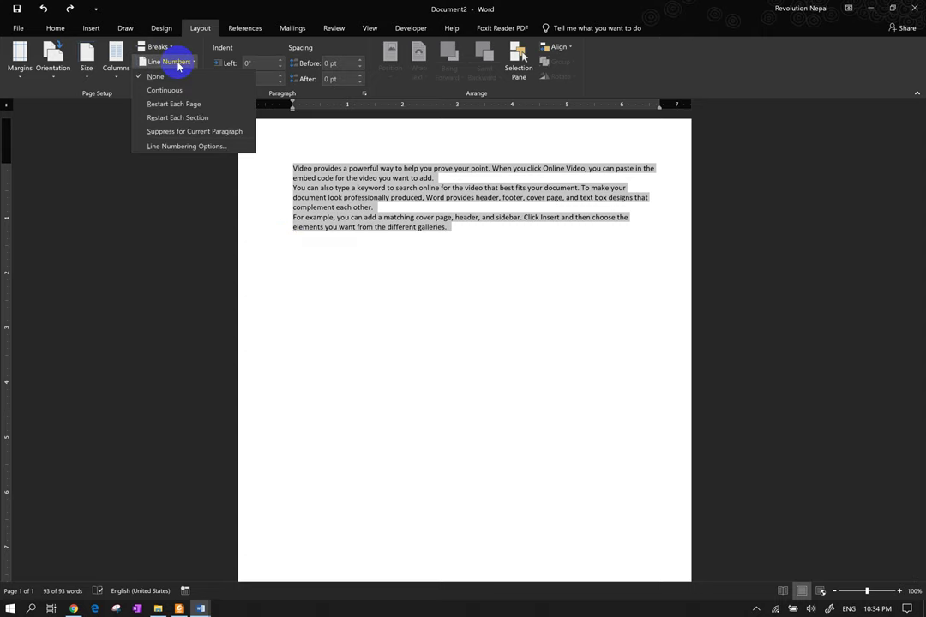
click(178, 90)
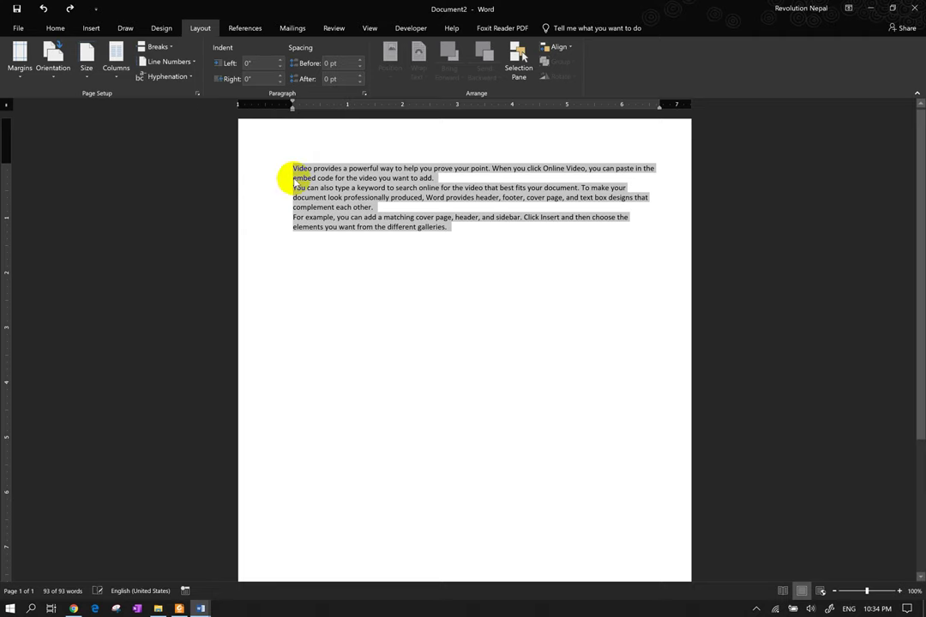
click(169, 64)
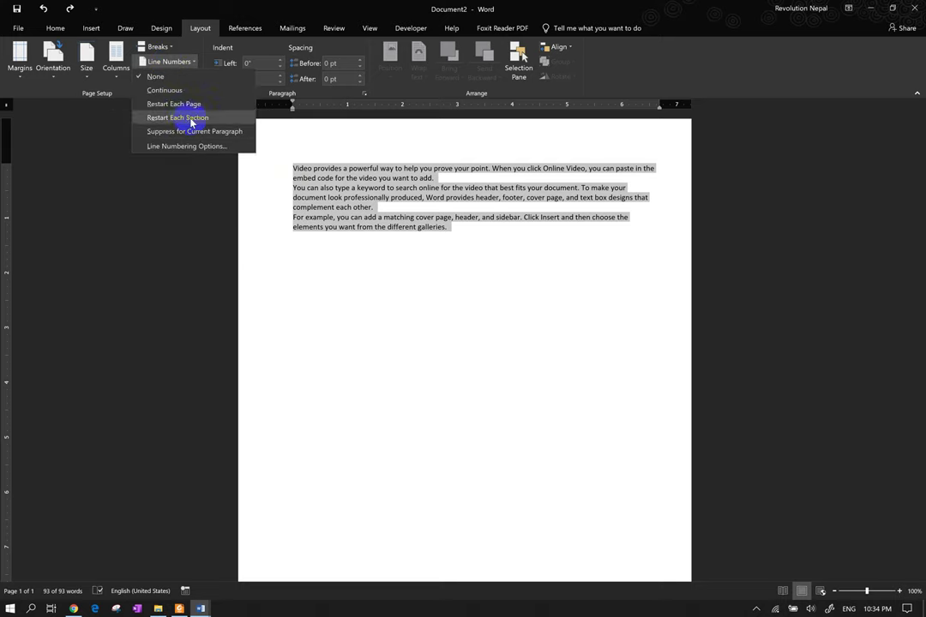
click(201, 148)
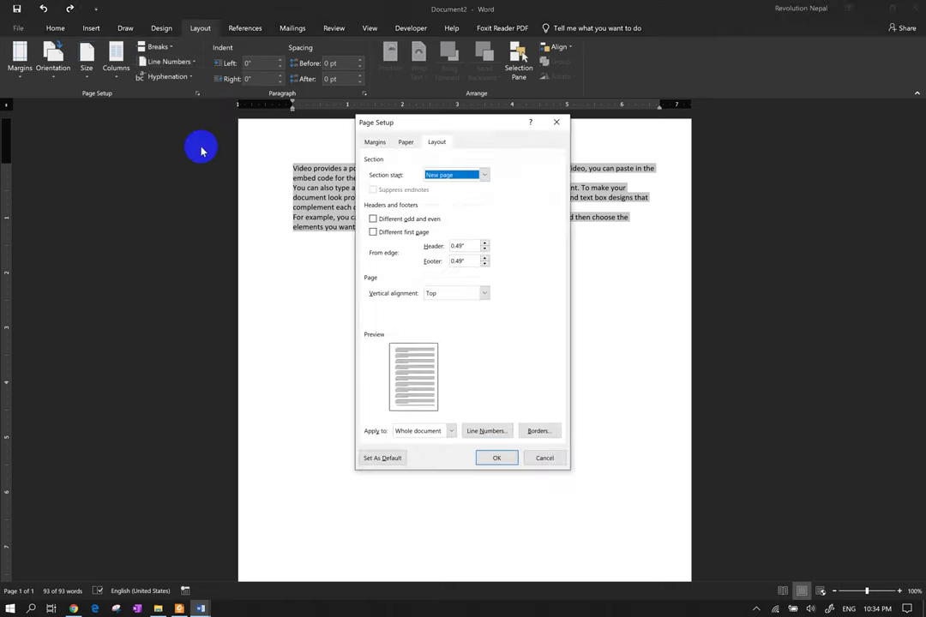
click(373, 218)
click(497, 464)
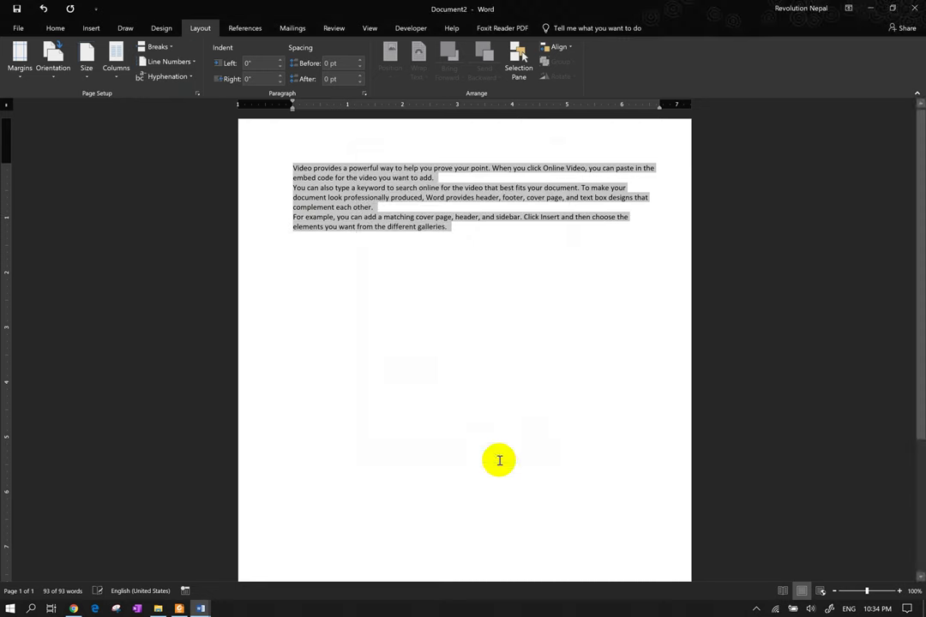
Reapply continuous line numbering, then make it restart at each section
click(176, 63)
click(185, 92)
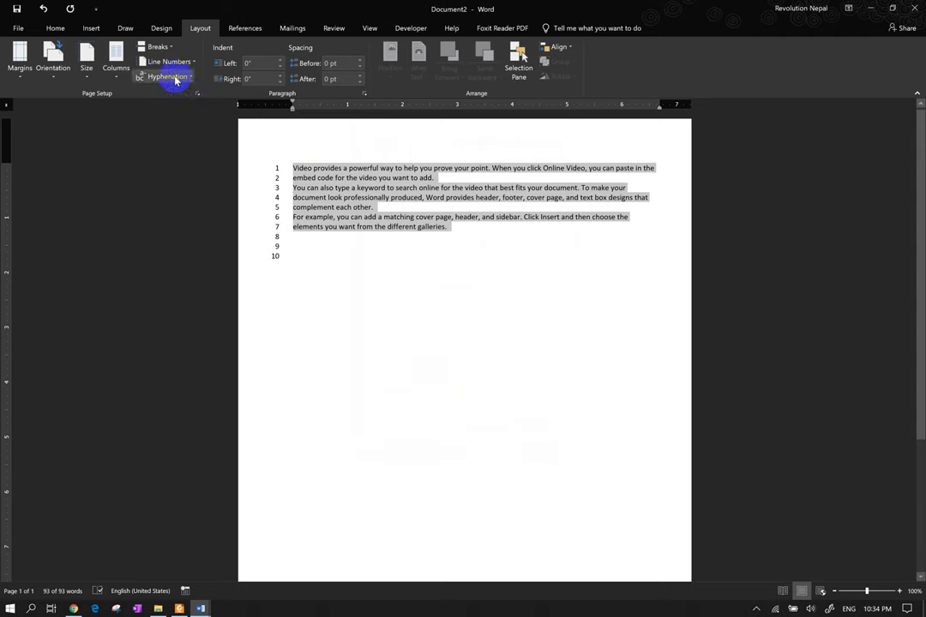
scroll(383, 263, down, 5)
scroll(331, 129, up, 5)
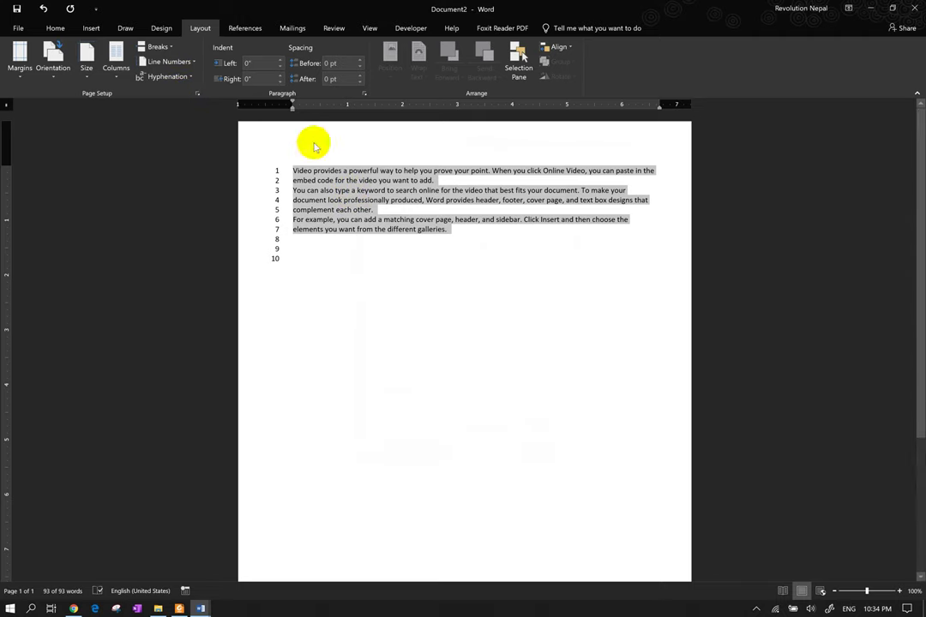
click(181, 62)
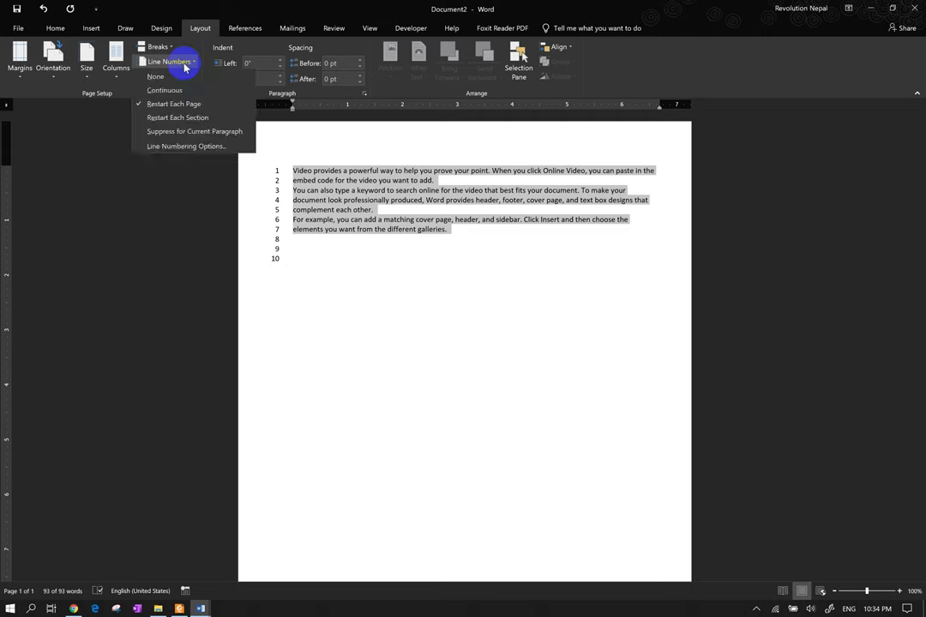
click(214, 118)
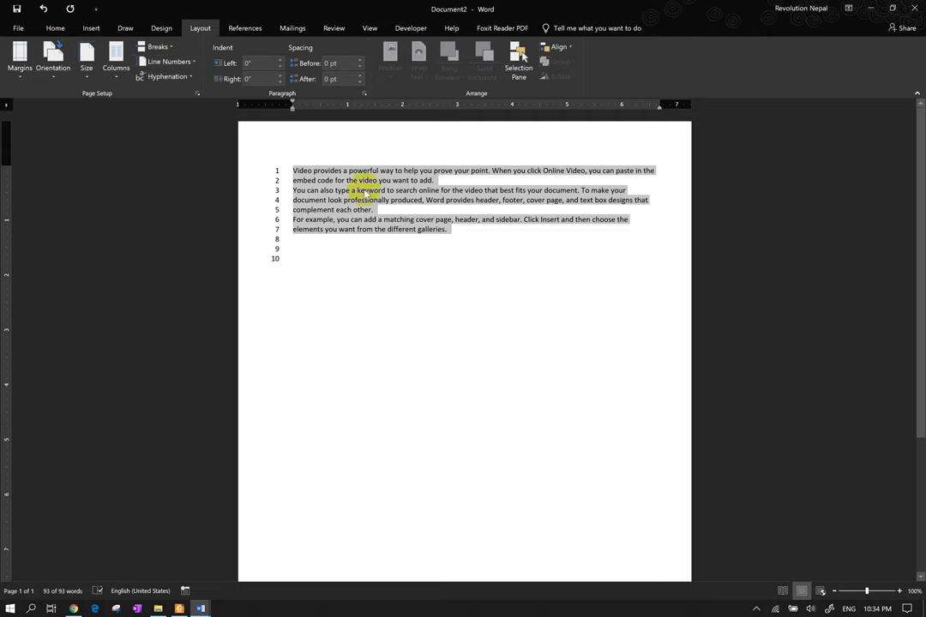
Copy the paragraphs on lines 1–7 and paste them repeatedly after the date line
click(483, 261)
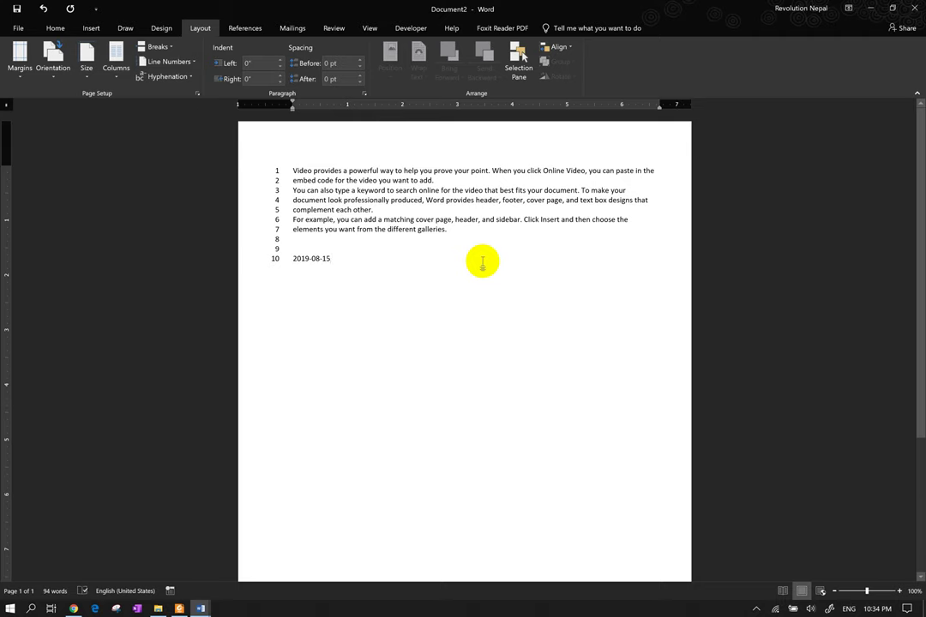
drag(449, 229, 253, 126)
key(ctrl+v)
click(408, 320)
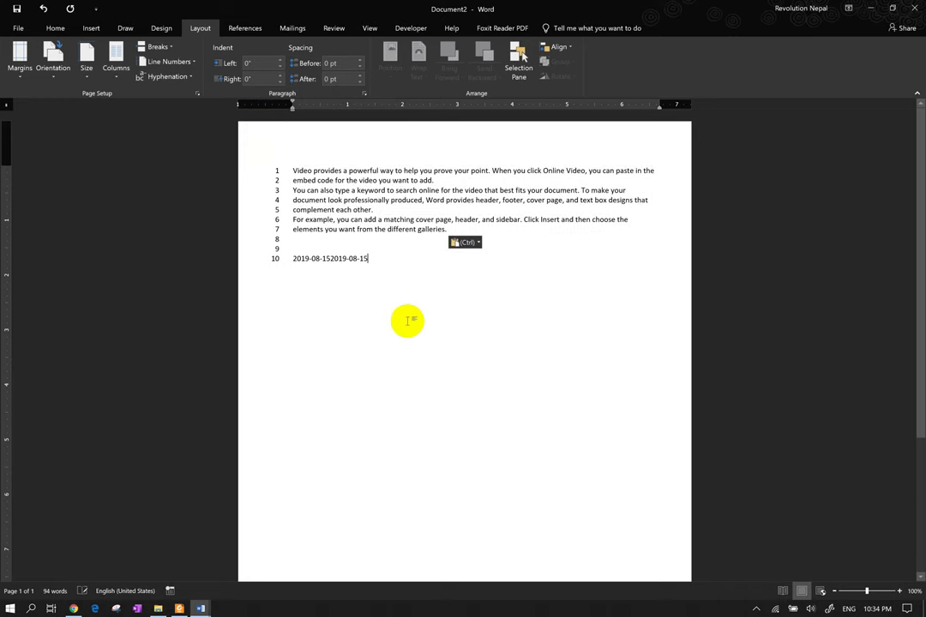
key(Return)
key(Return)
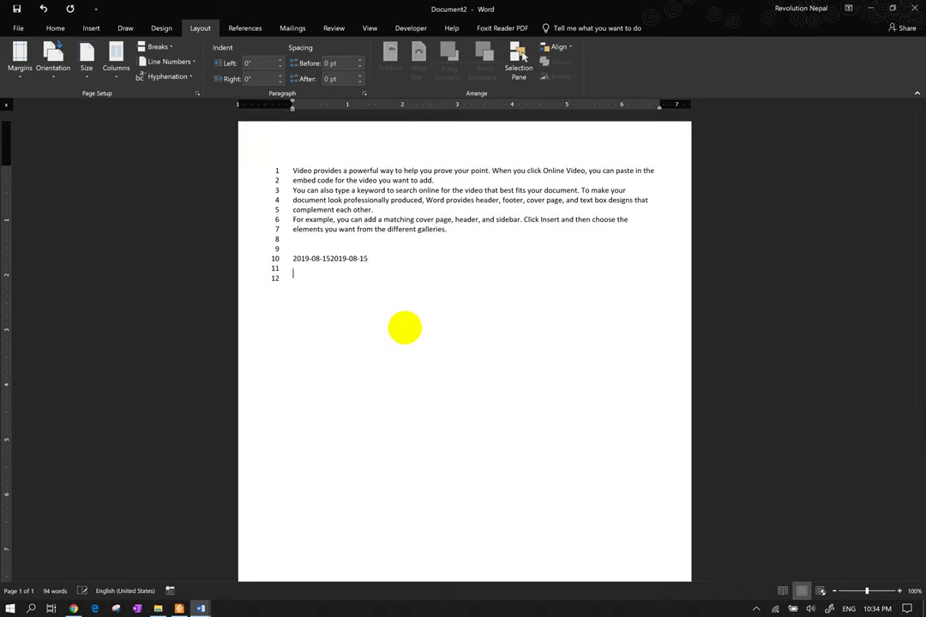
key(ctrl+v)
key(ctrl+v)
key(ctrl+v)
key(ctrl+v)
key(ctrl+v)
key(ctrl+v)
key(ctrl+v)
key(ctrl+v)
key(ctrl+v)
key(ctrl+v)
Select the whole document and make line numbering restart on each page
key(ctrl+a)
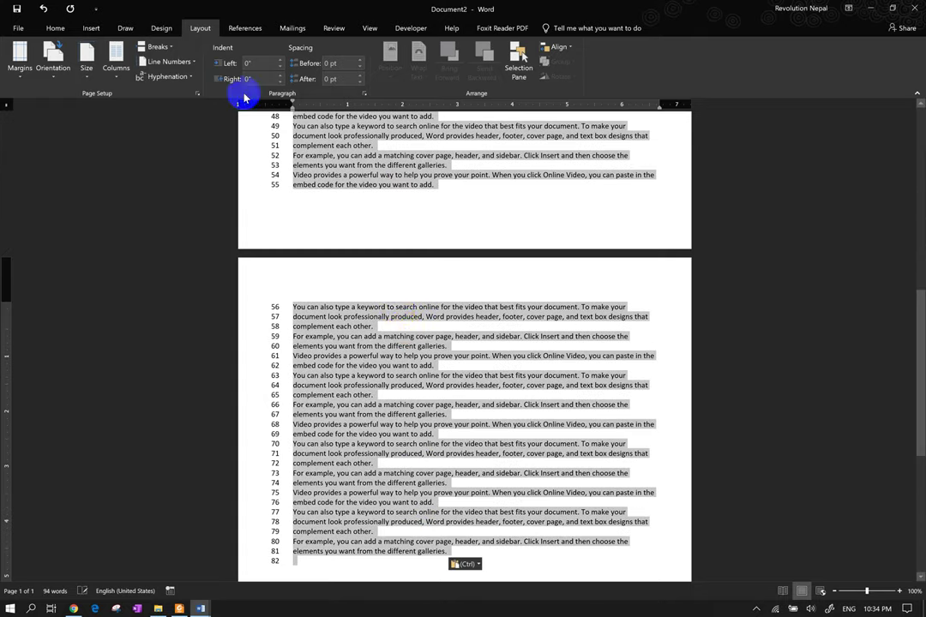
click(176, 61)
click(181, 104)
scroll(372, 308, up, 2)
scroll(383, 233, up, 3)
scroll(374, 295, up, 4)
scroll(381, 299, up, 1)
scroll(372, 299, down, 6)
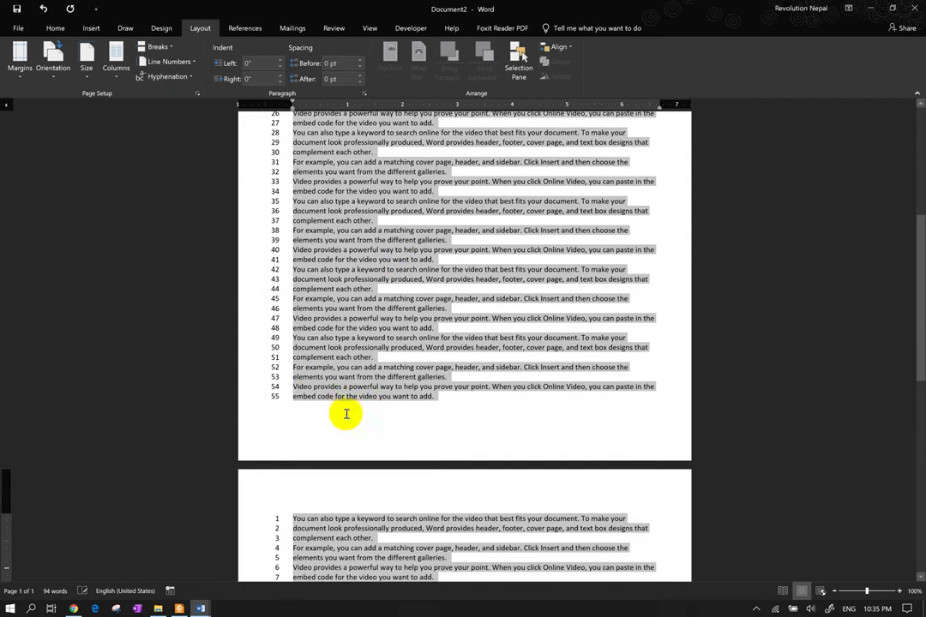
scroll(310, 393, down, 1)
scroll(310, 405, down, 7)
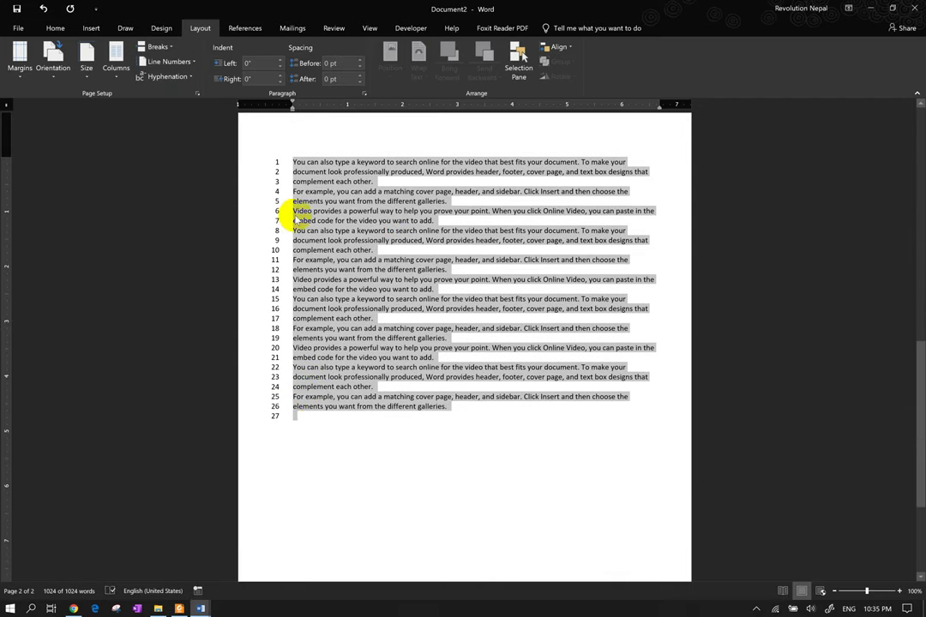
Suppress line numbers for the selected paragraphs
click(185, 62)
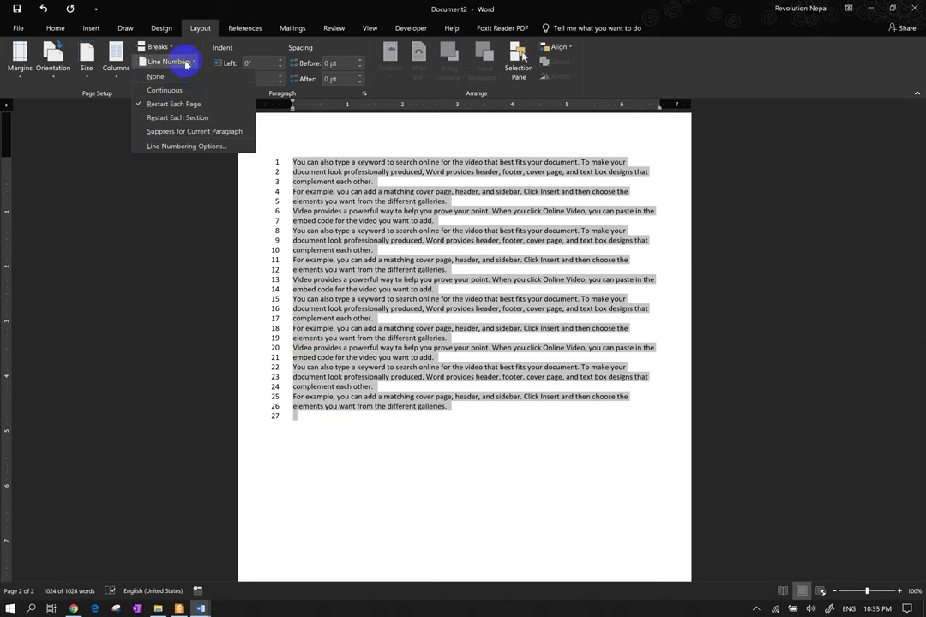
click(197, 135)
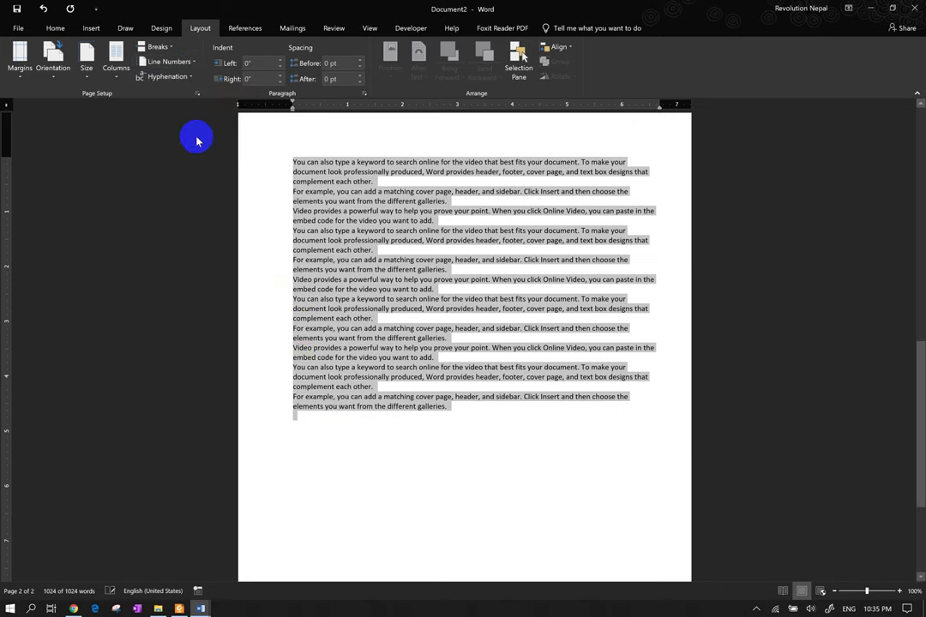
scroll(380, 265, up, 7)
scroll(380, 265, up, 1)
scroll(379, 265, up, 6)
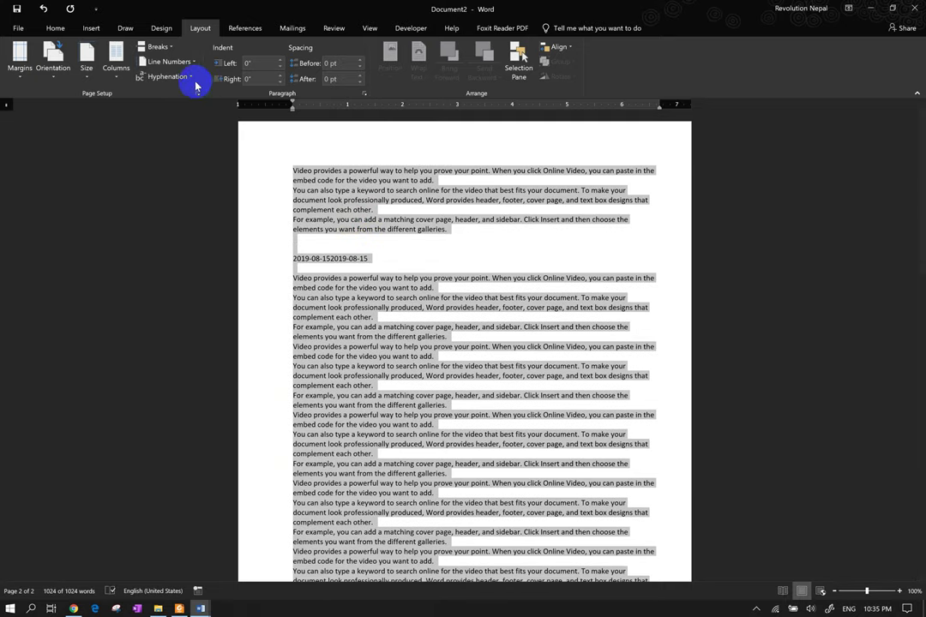
In Line Numbering Options, tick a different first-page header and footer
click(171, 62)
click(207, 147)
click(374, 219)
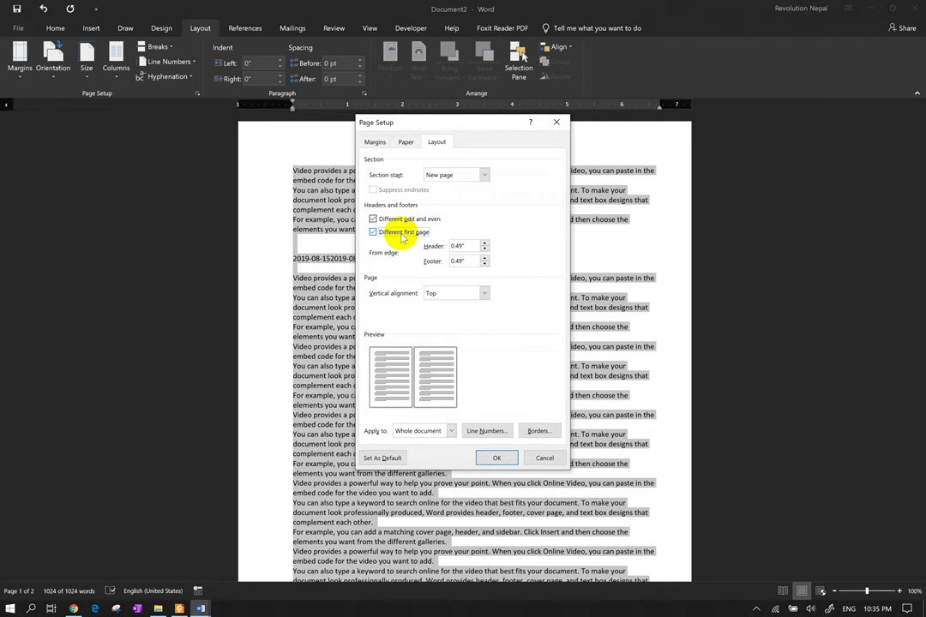
Accept the Line Numbers settings and apply the odd/even and first-page header options
click(485, 430)
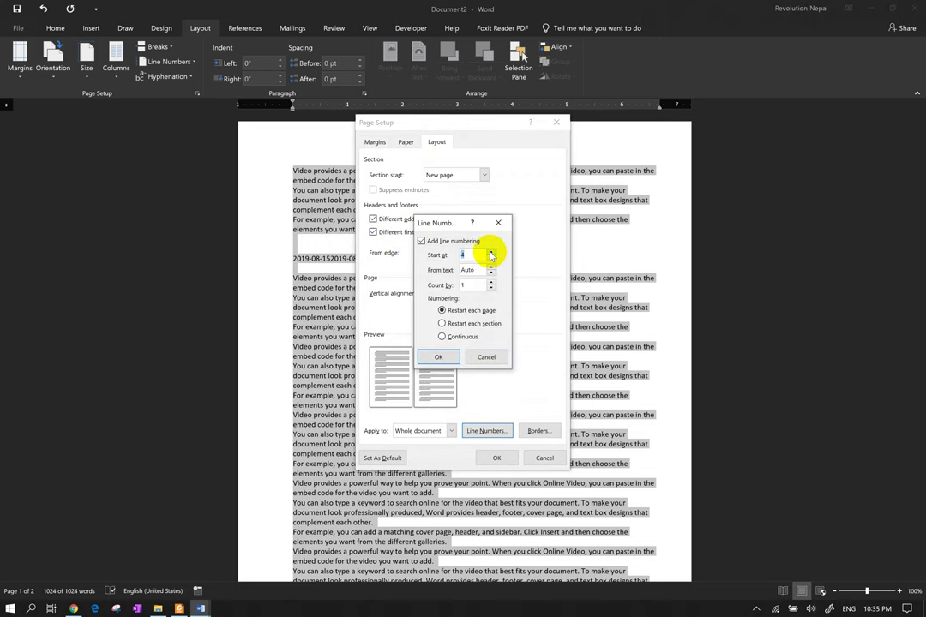
click(438, 356)
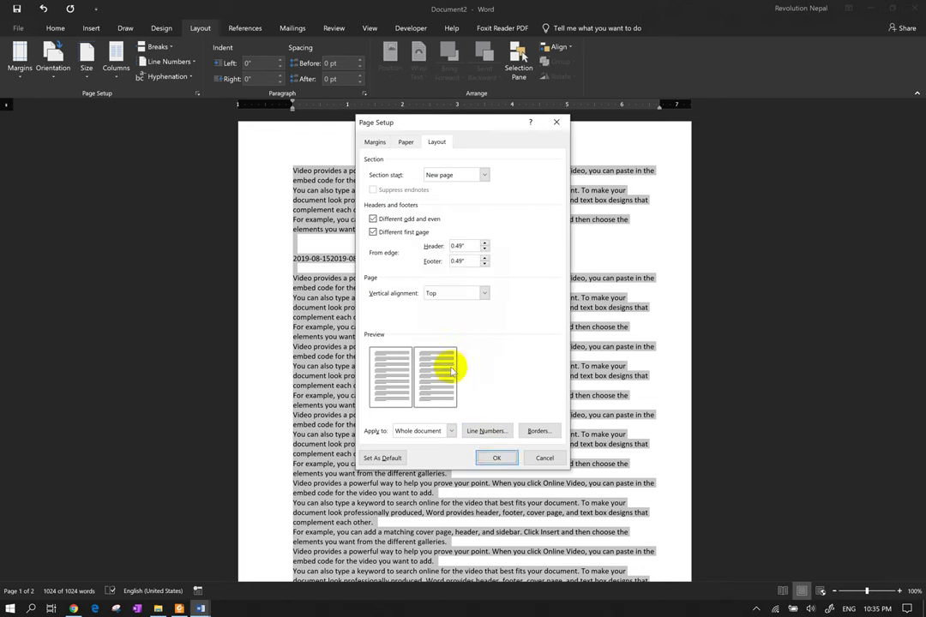
click(495, 458)
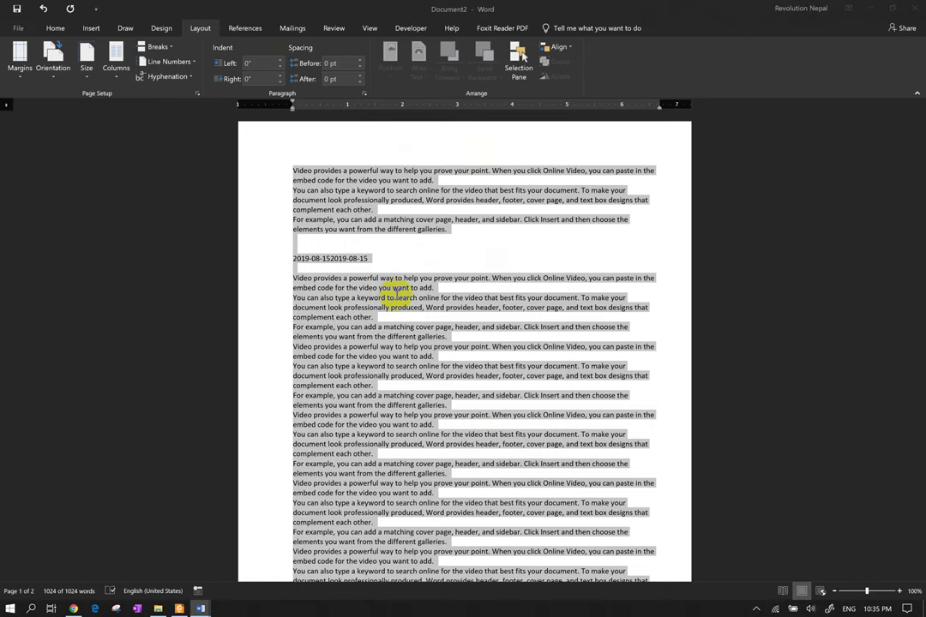
click(868, 6)
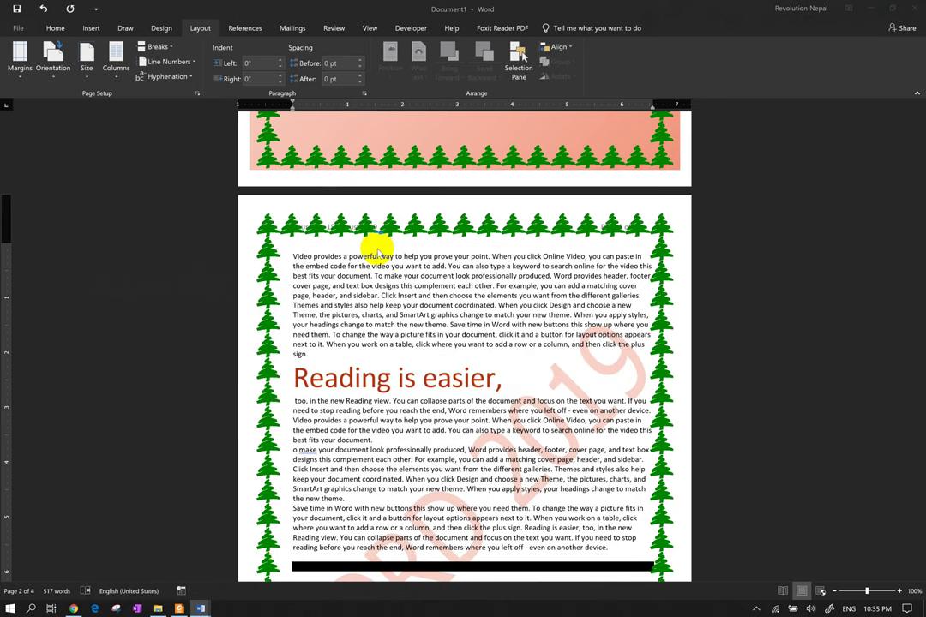
click(870, 11)
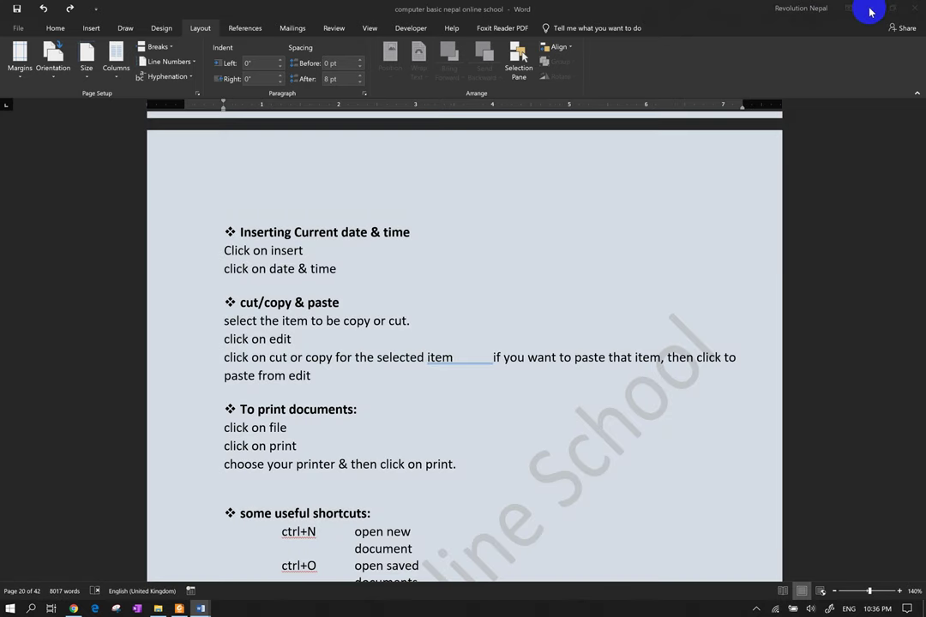
click(871, 11)
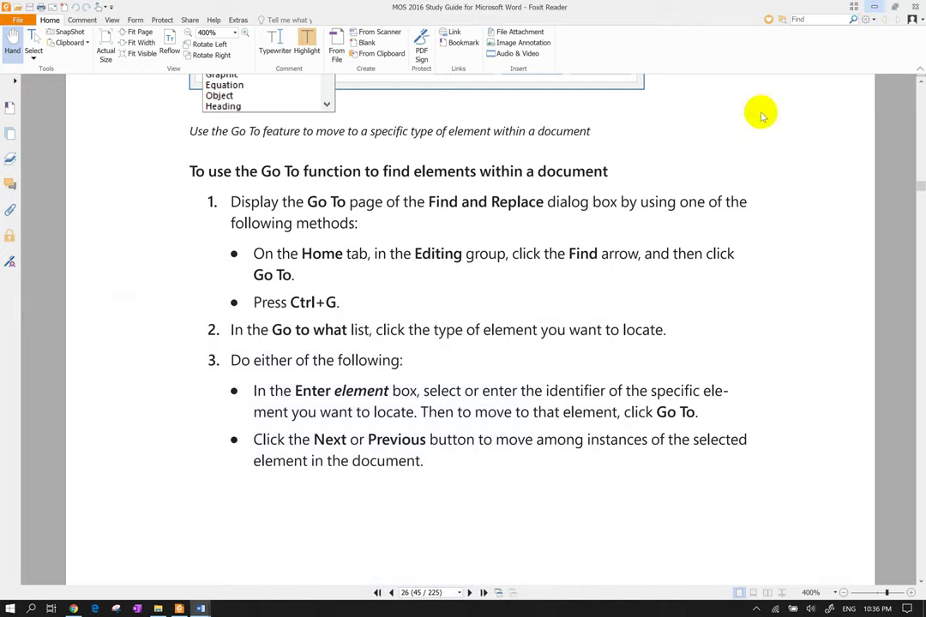
click(876, 9)
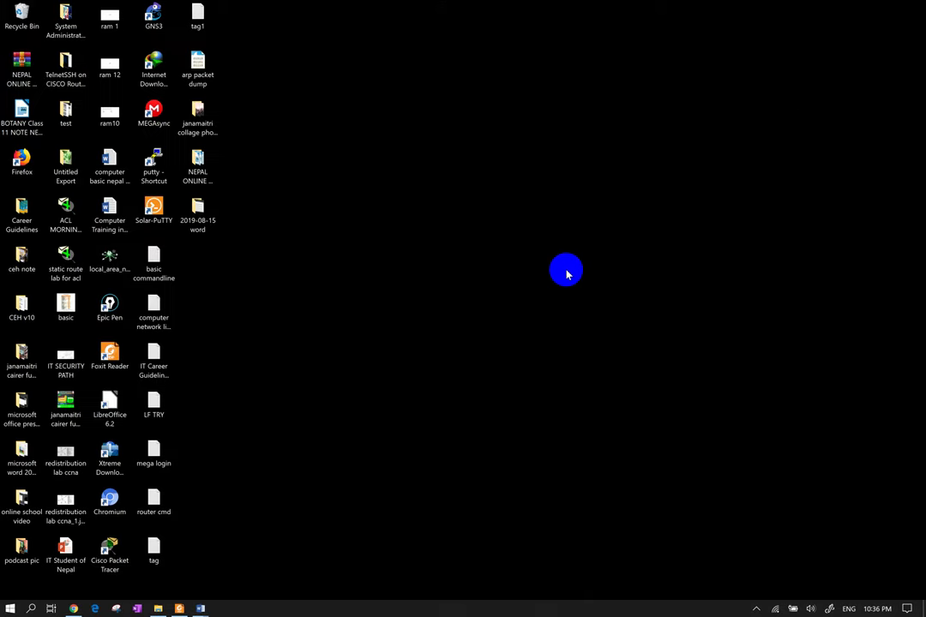
mouse_move(206, 610)
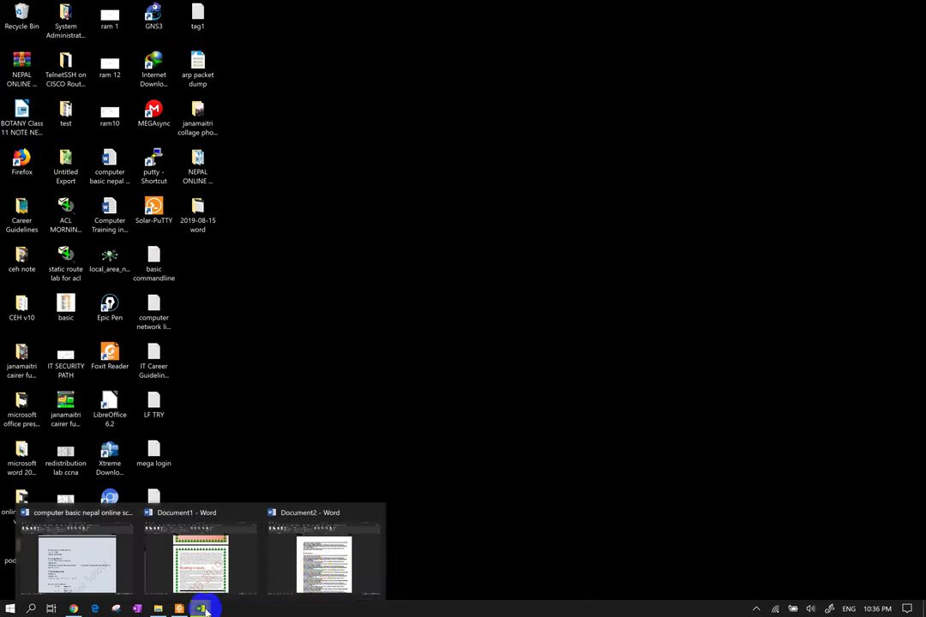
click(323, 564)
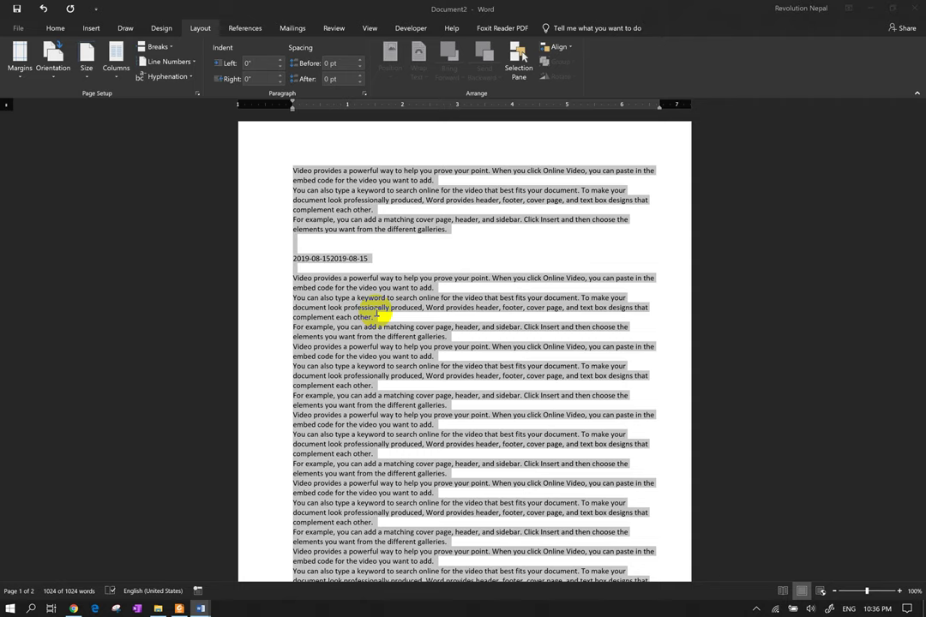
Restore Restart Each Page line numbering (page 2 runs 1–27) and show the hidden tray icons
click(754, 609)
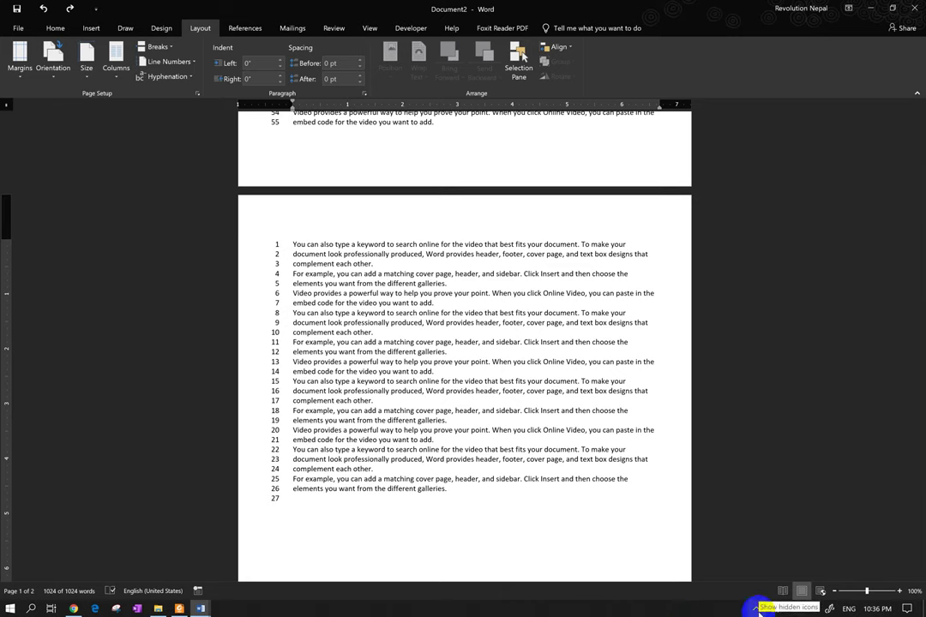
click(757, 609)
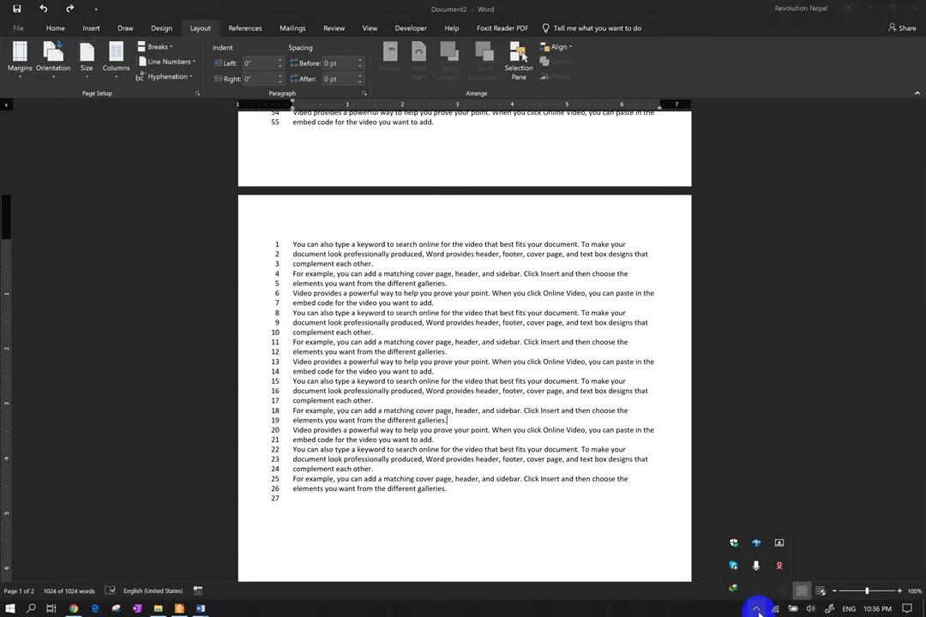